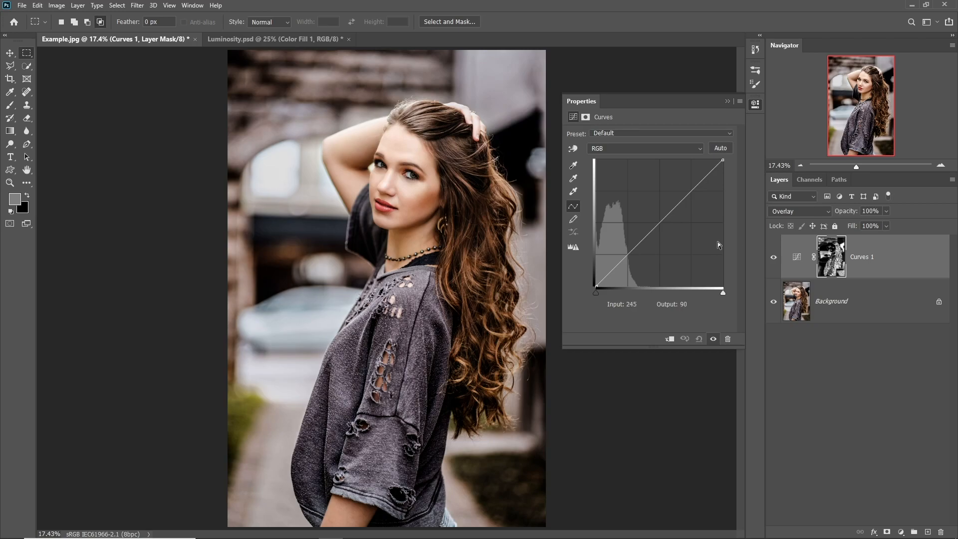
drag(662, 220, 665, 225)
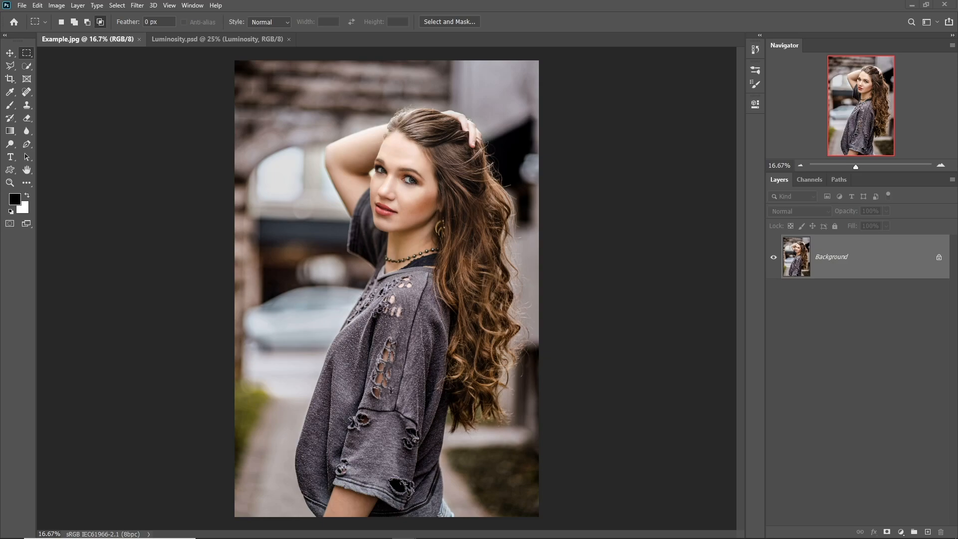
Load the composite RGB channel's luminosity as a selection and clear that selection again.
key(v)
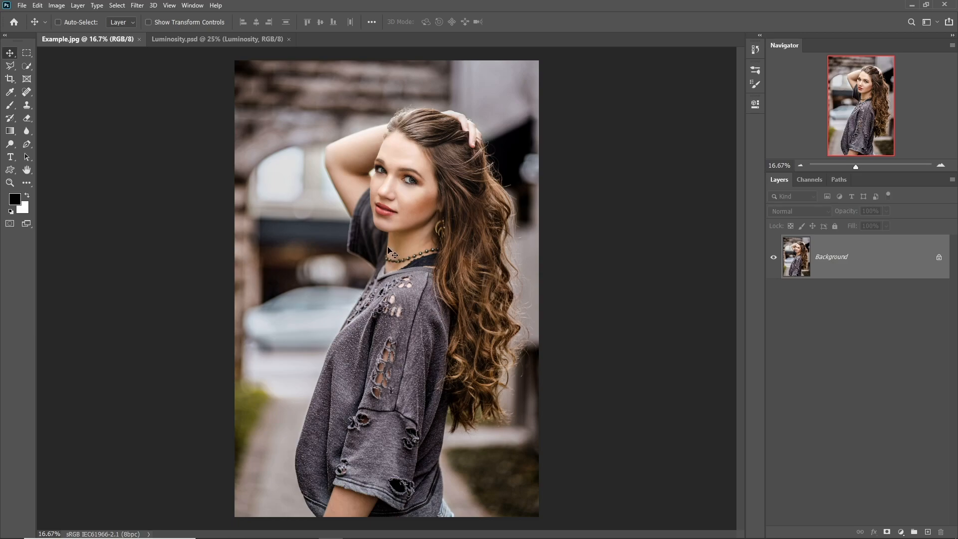
click(809, 181)
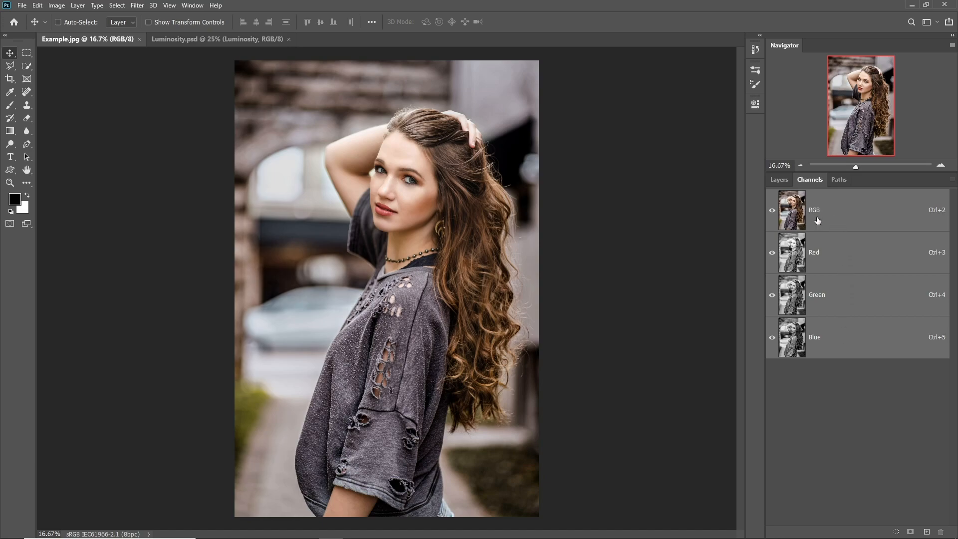
key(ctrl)
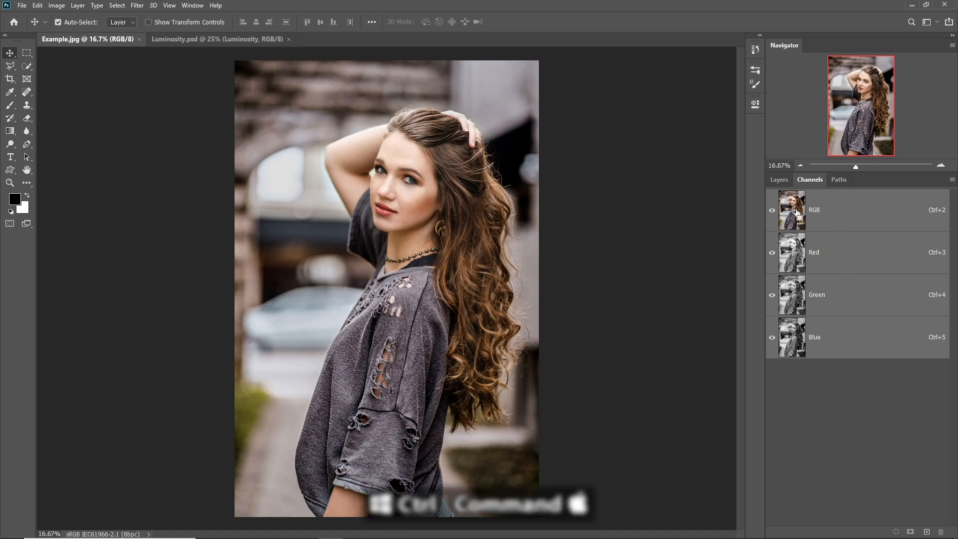
ctrl+click(797, 213)
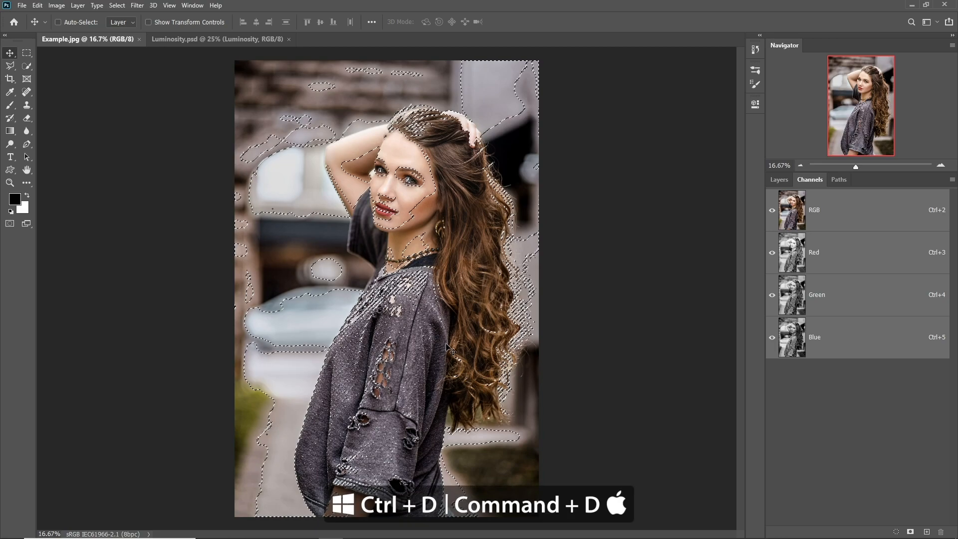
key(ctrl+d)
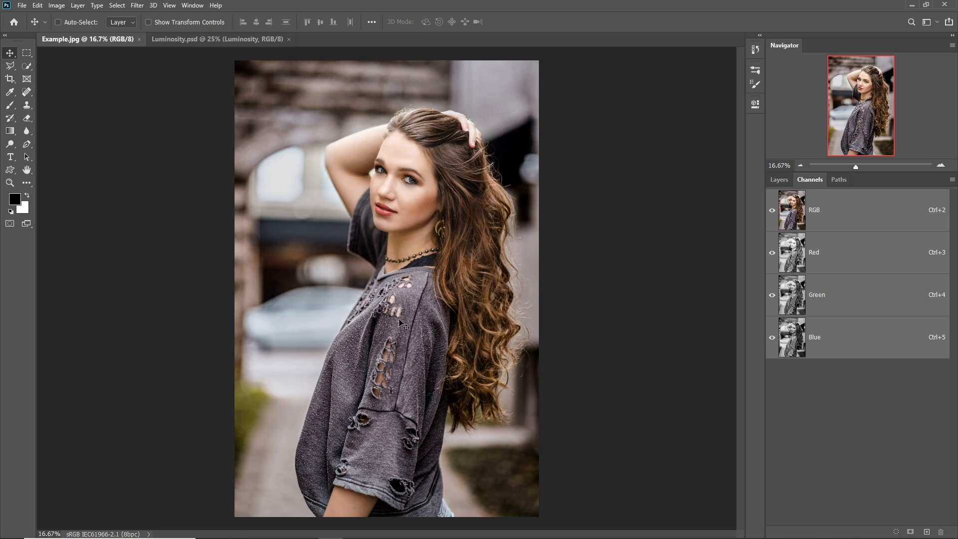
Select the image's bright tones by composite luminosity and store the selection as a new alpha channel.
key(ctrl+alt+2)
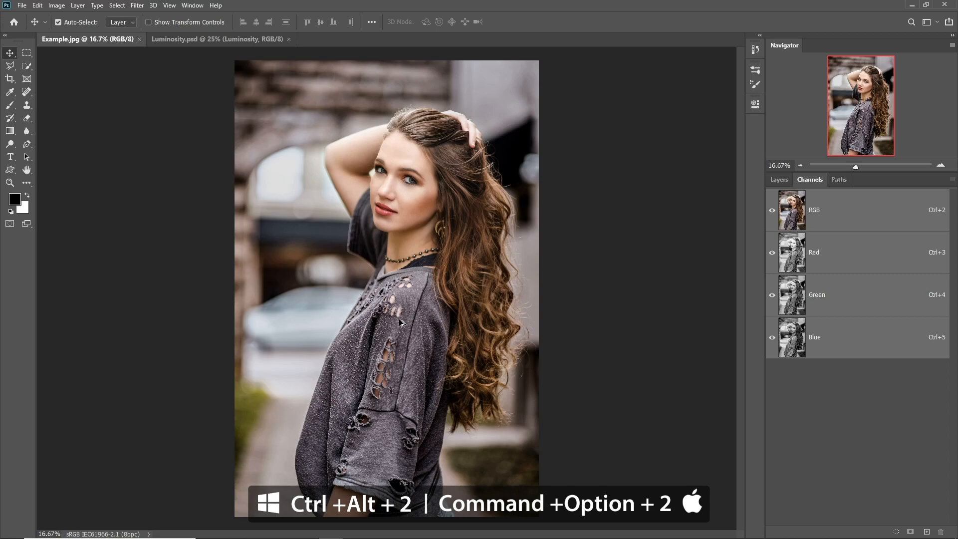
key(ctrl+alt+2)
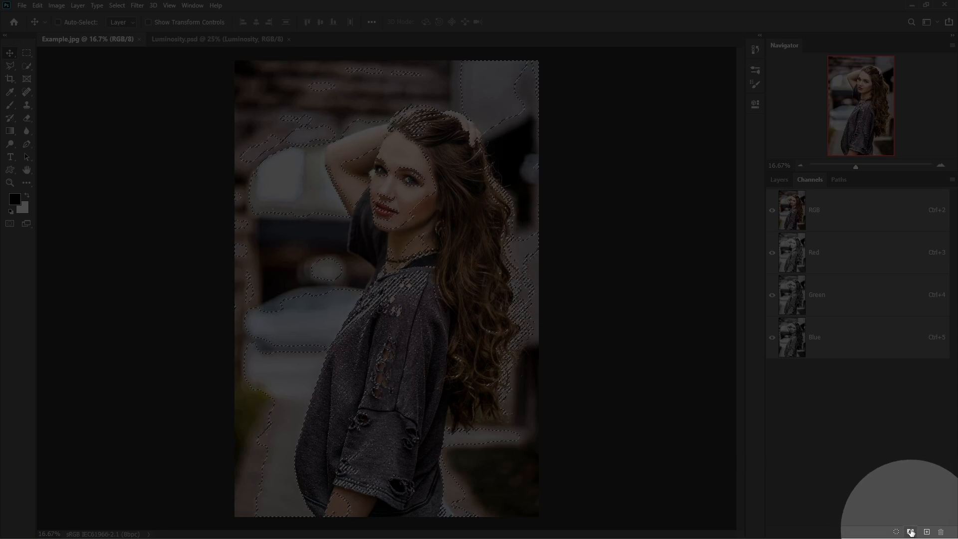
click(911, 532)
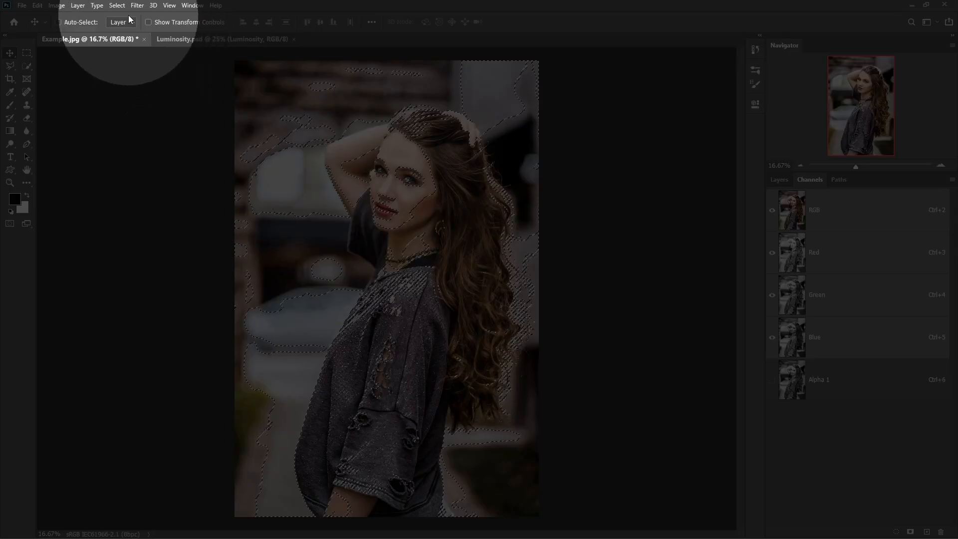
Save the luminosity selection in Example.jpg as a new channel named Highlight 1.
click(118, 6)
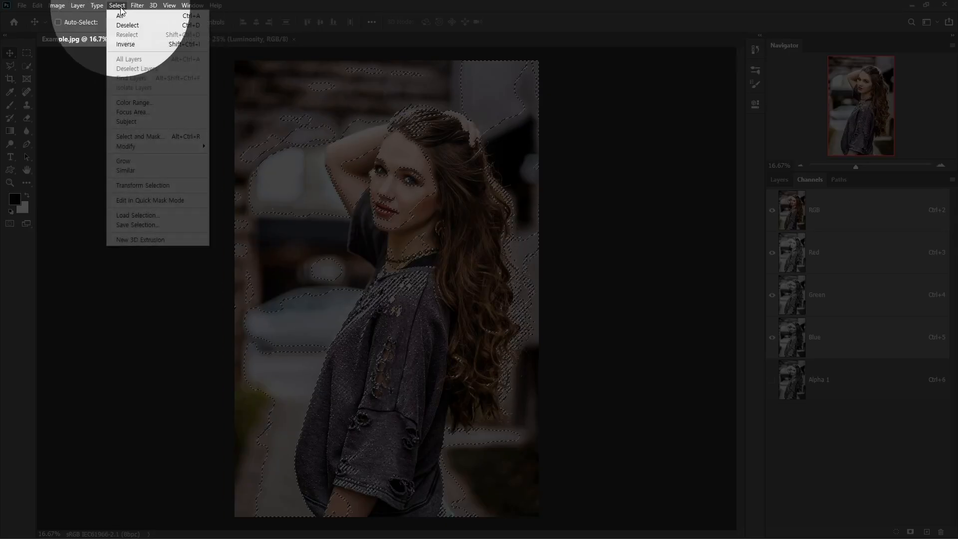
click(142, 225)
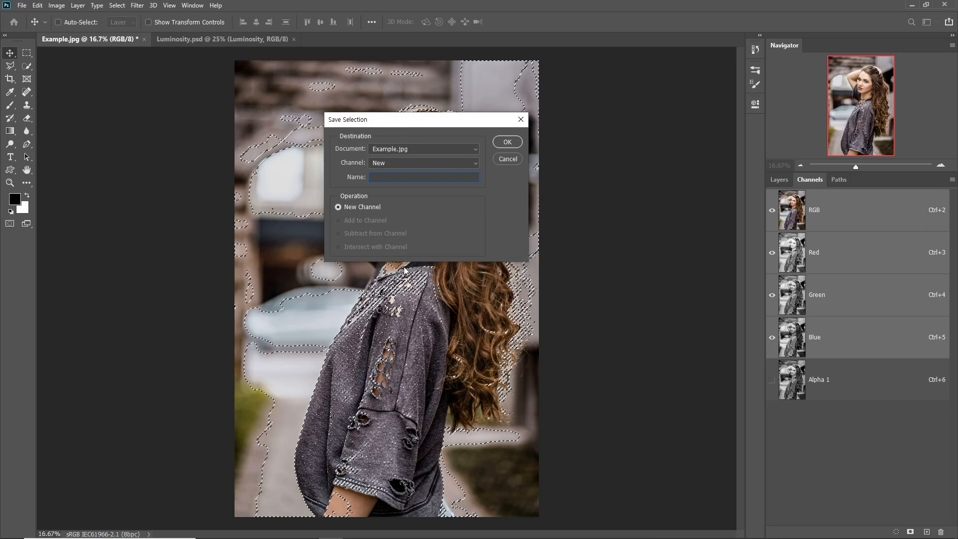
drag(417, 124, 418, 139)
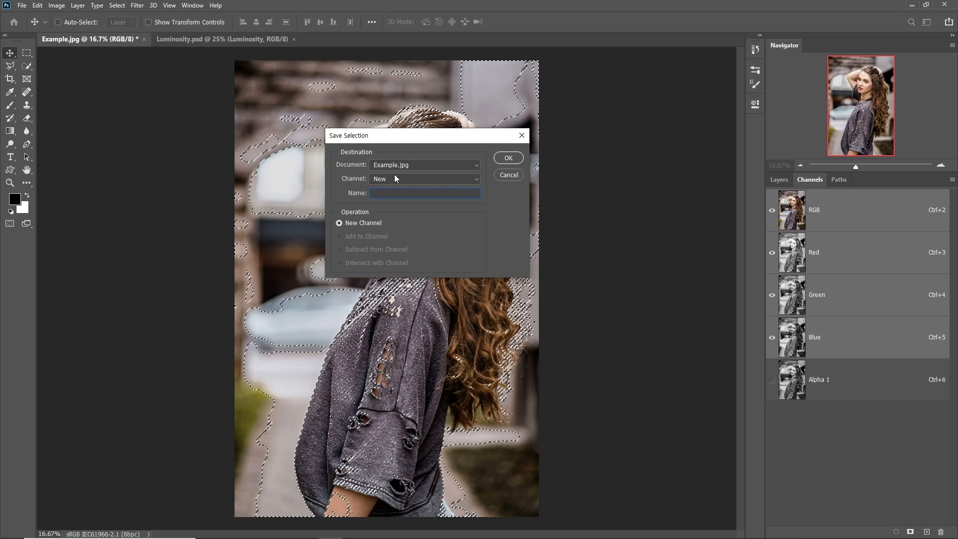
drag(389, 136, 386, 135)
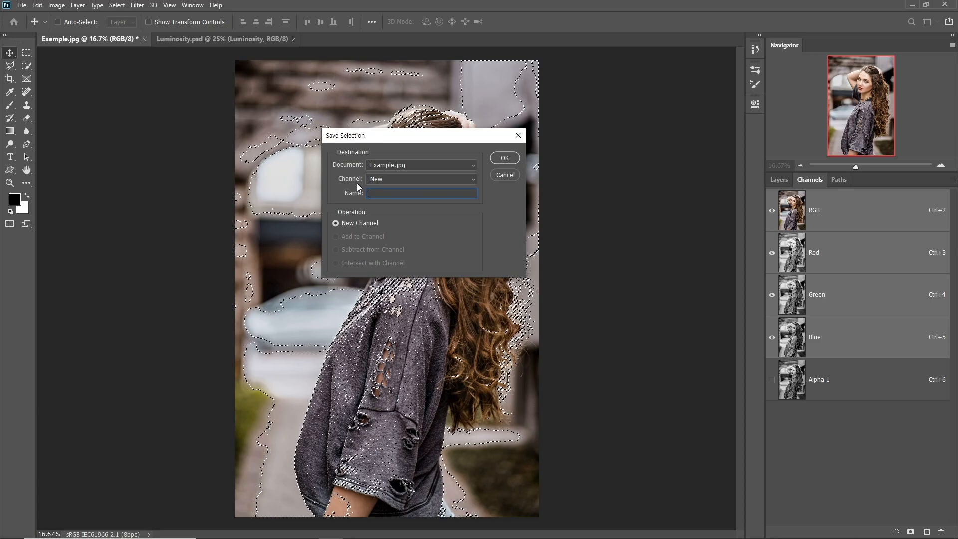
click(382, 181)
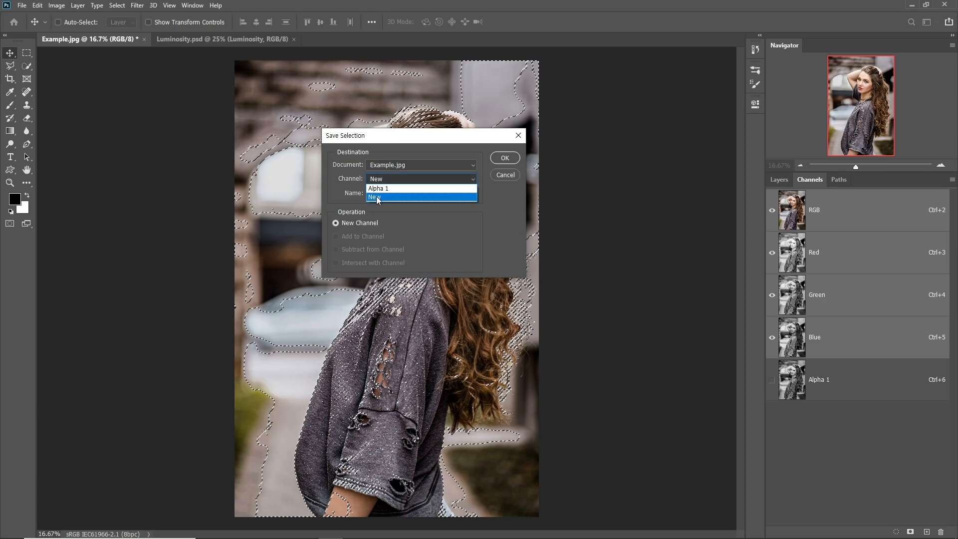
click(377, 197)
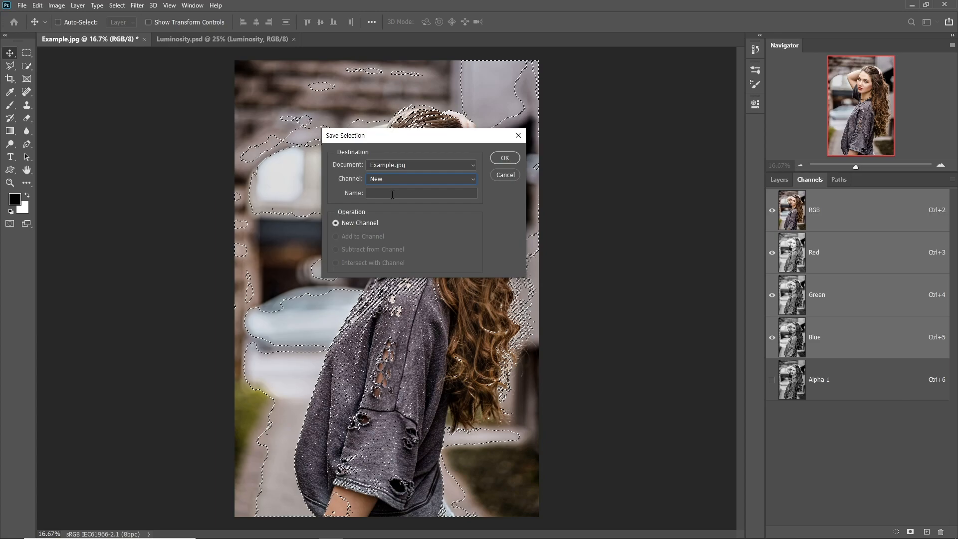
click(390, 194)
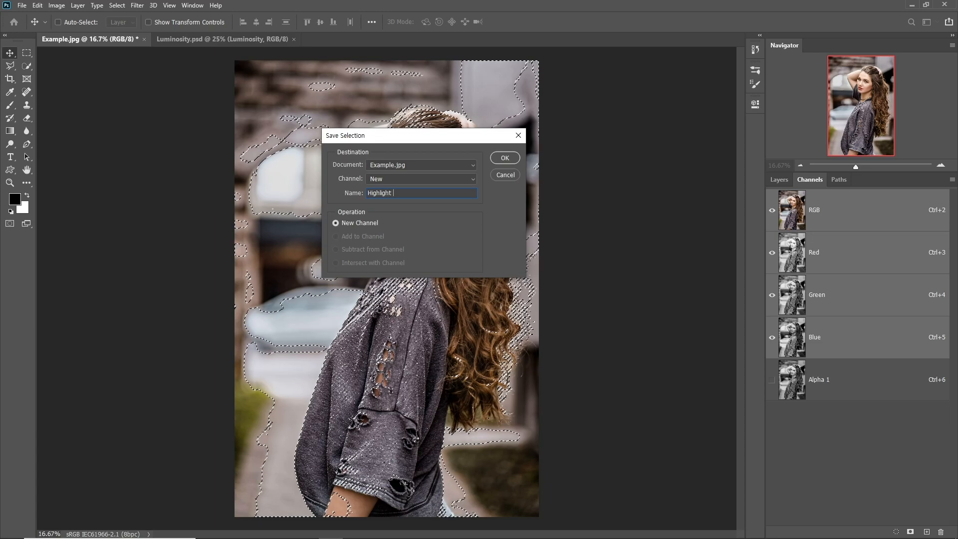
click(519, 159)
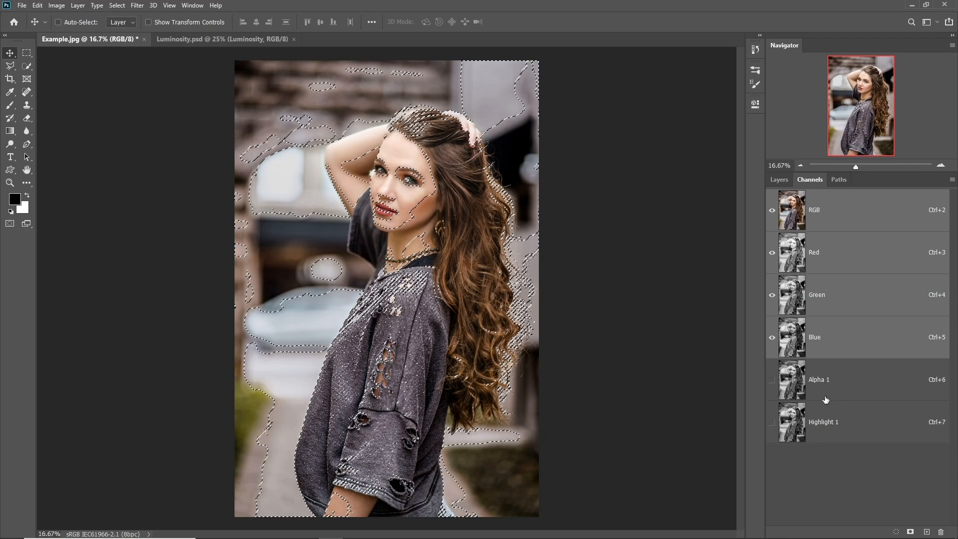
Delete the redundant Alpha 1 channel and deselect the image.
drag(862, 383, 941, 532)
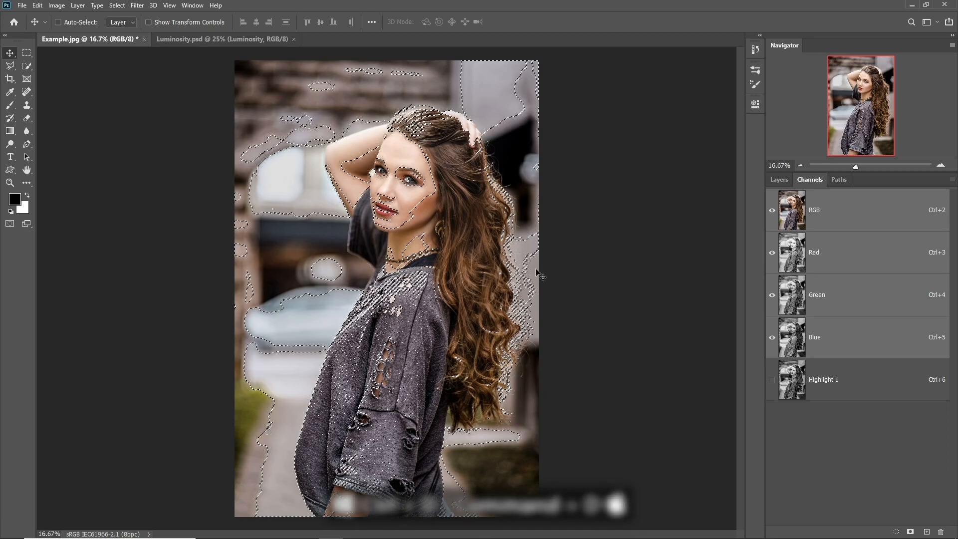
key(ctrl+d)
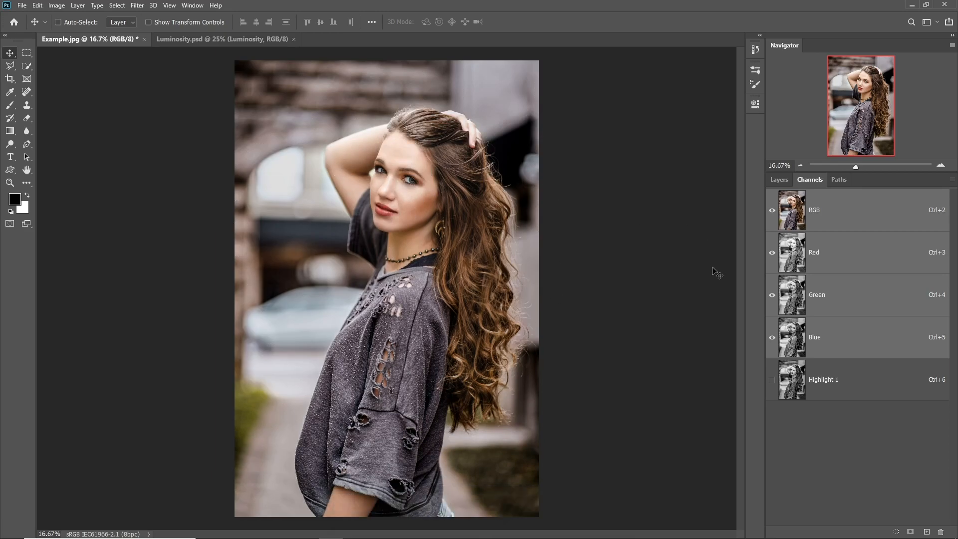
Load the saved Highlight 1 channel as a selection and deselect it again.
key(ctrl)
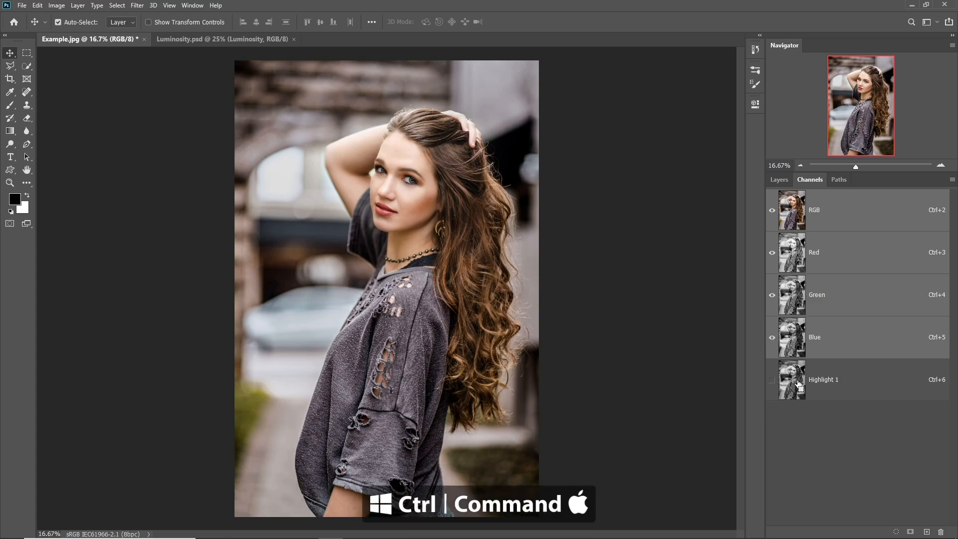
ctrl+click(798, 386)
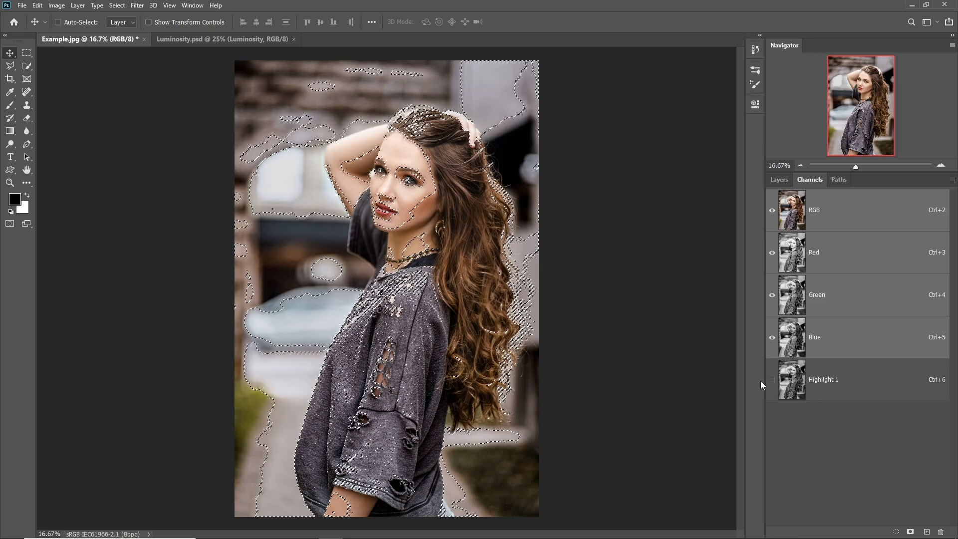
key(ctrl+d)
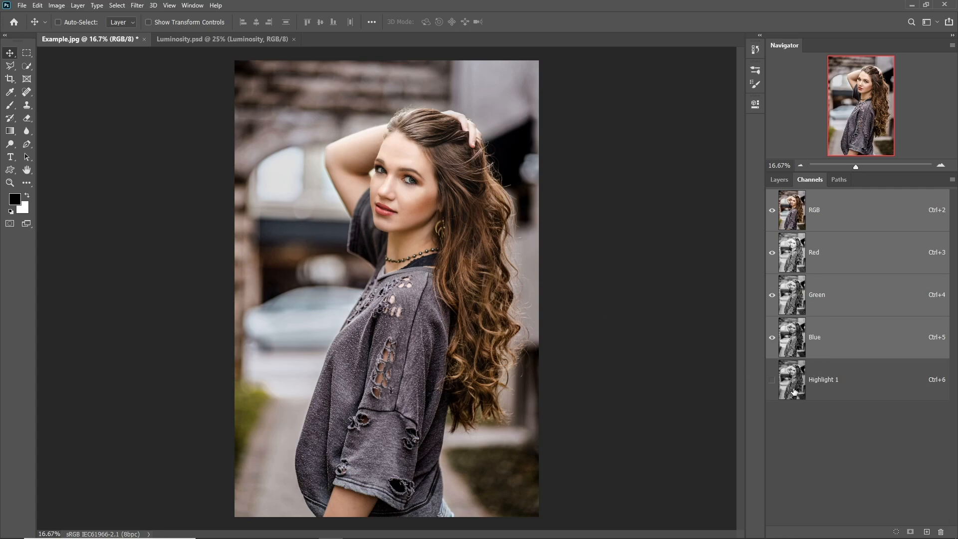
Load the Highlight 1 channel as a selection, inspect the channel on its own and return to the RGB composite.
key(ctrl)
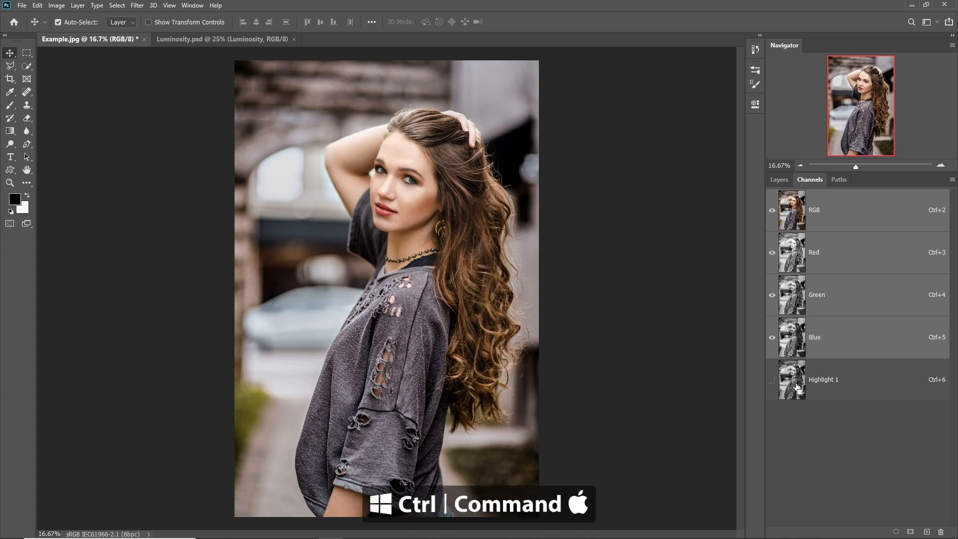
ctrl+click(797, 388)
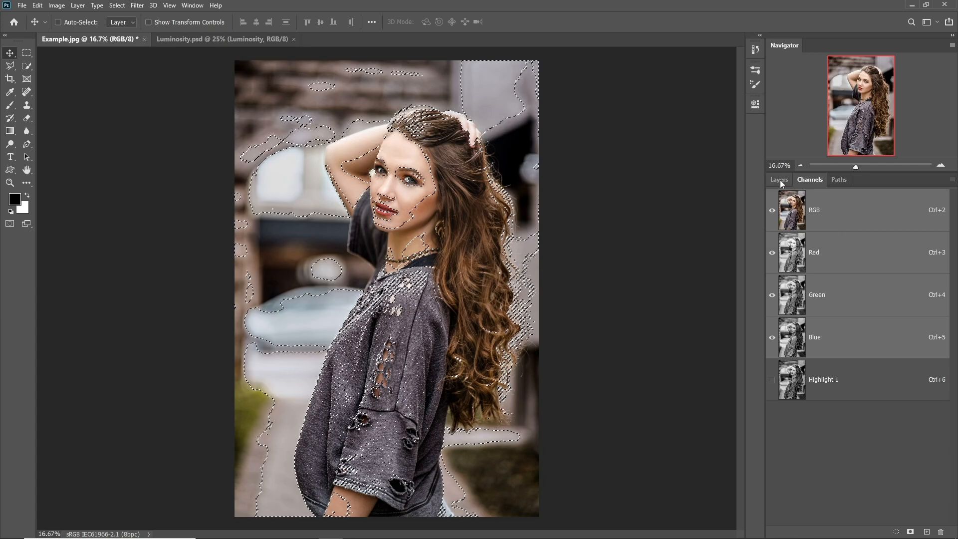
click(829, 385)
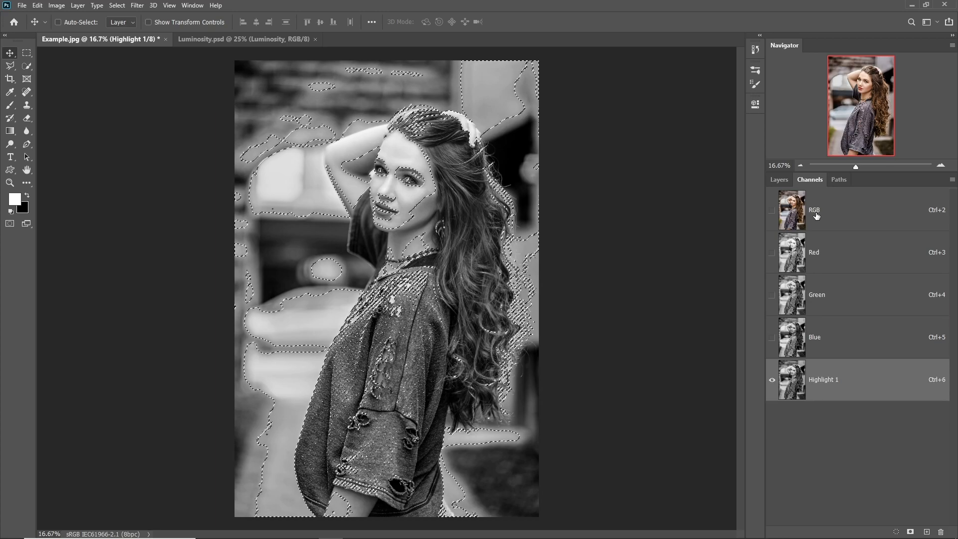
click(818, 230)
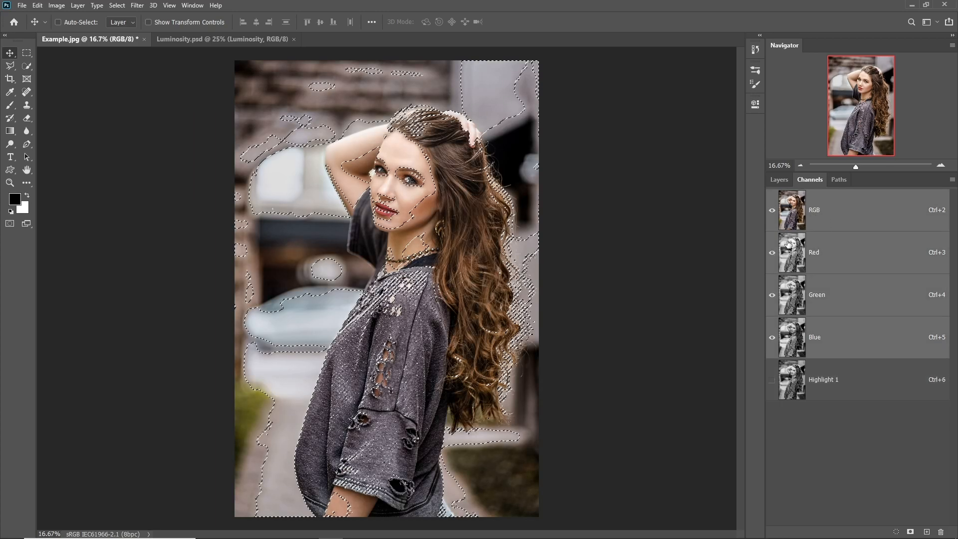
Add a Solid Color fill layer masked by the highlight selection and set its colour to red, ff0000.
click(779, 179)
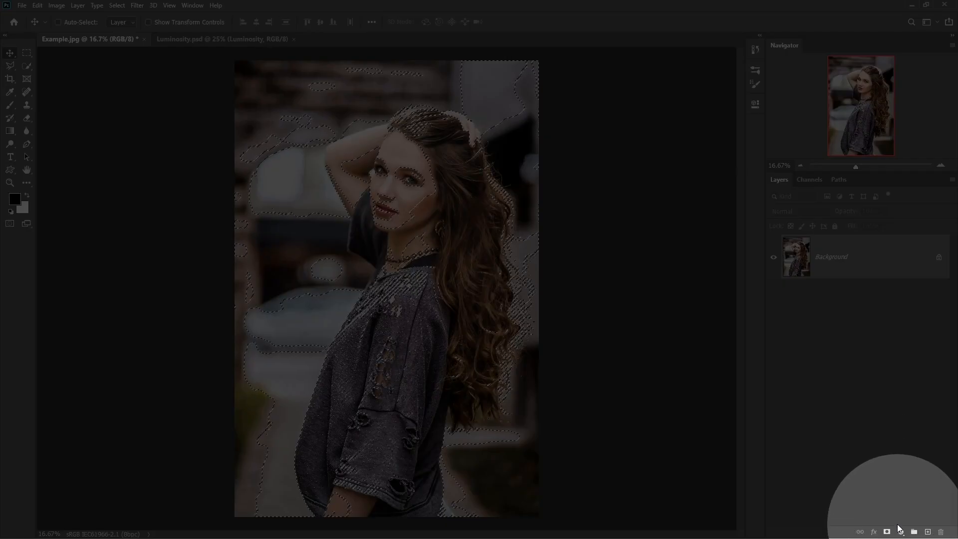
click(900, 532)
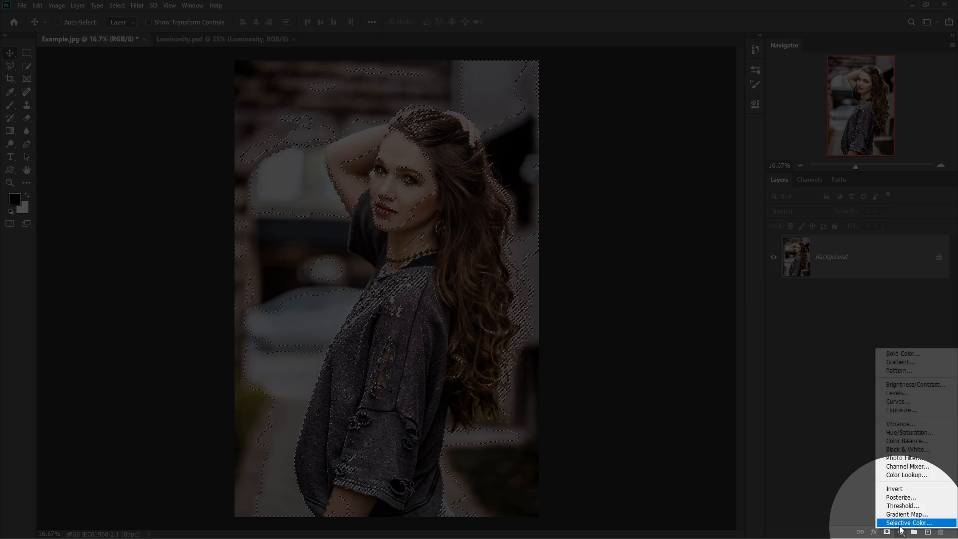
click(902, 353)
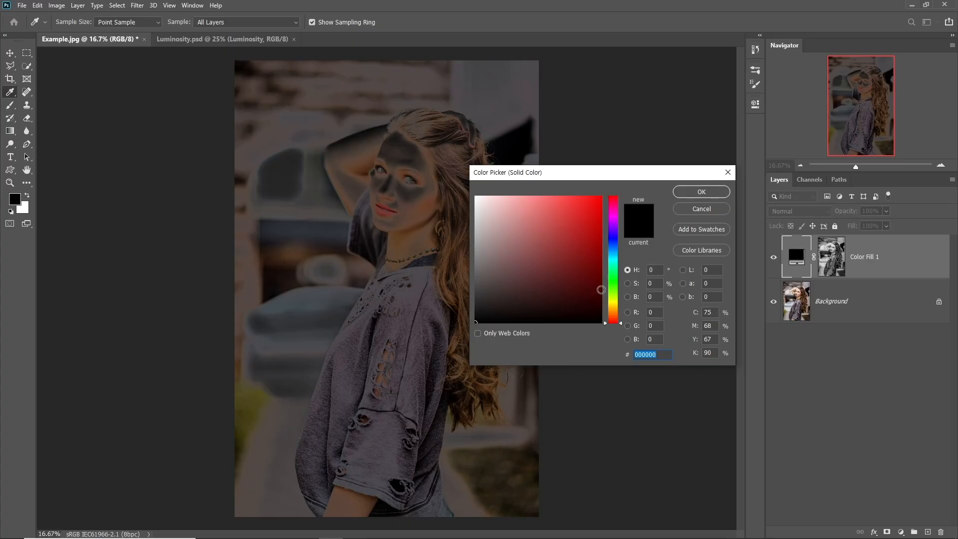
drag(558, 173, 606, 158)
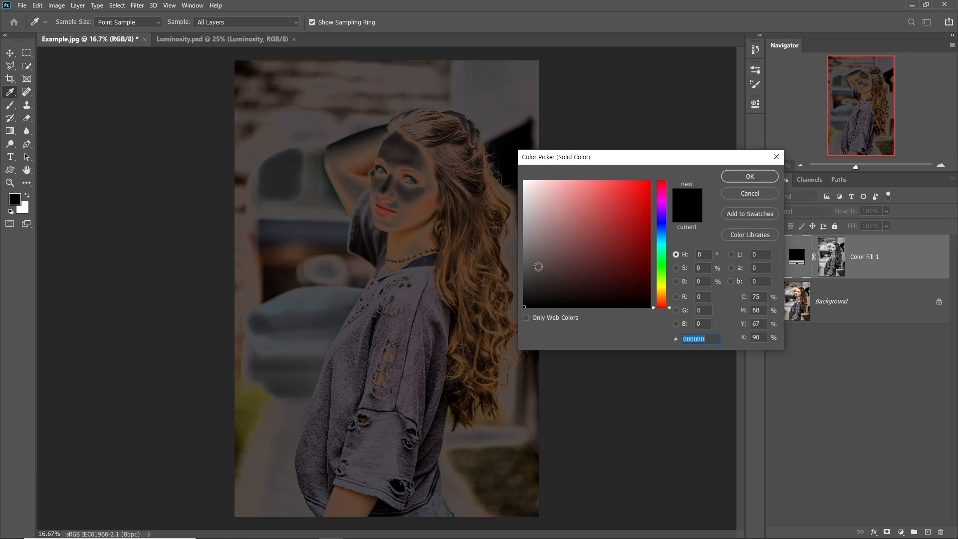
mouse_move(538, 267)
mouse_down()
mouse_move(554, 199)
mouse_move(649, 181)
mouse_move(611, 171)
mouse_up()
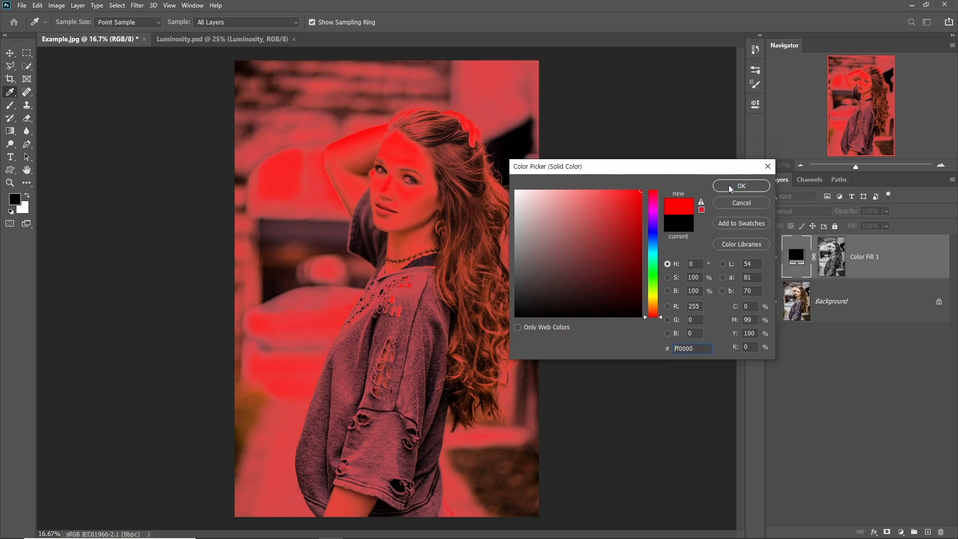
click(728, 187)
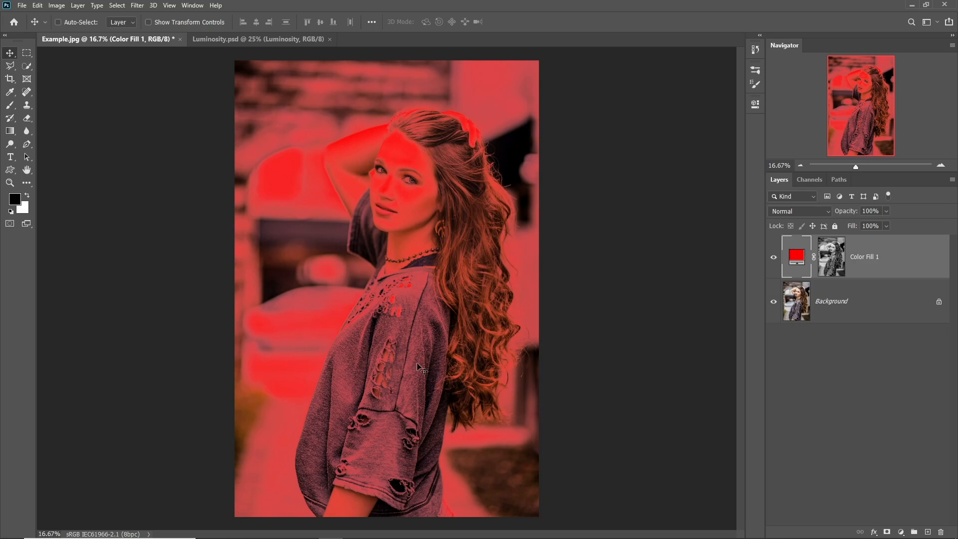
Examine up close how the red fill covers the face, arm and background highlights.
key(ctrl)
drag(390, 173, 509, 252)
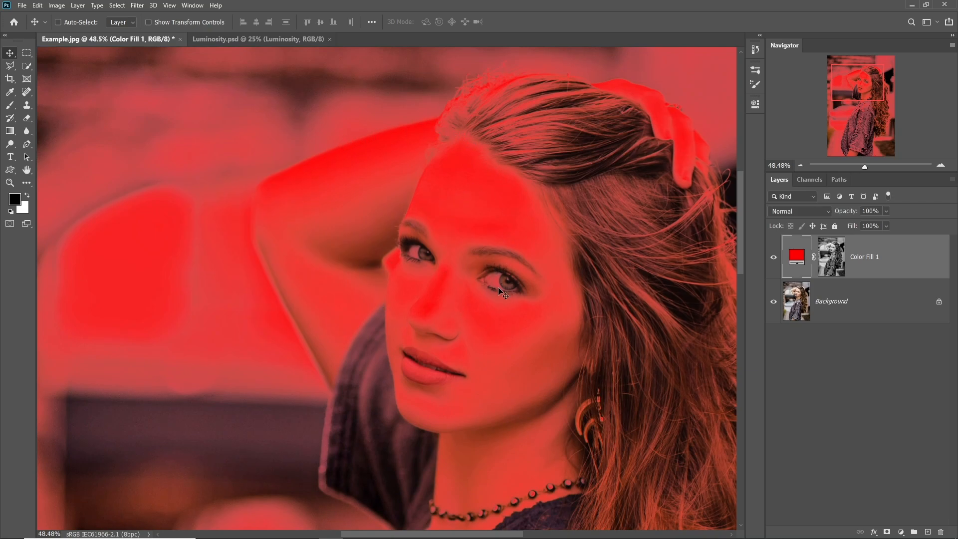
drag(317, 220, 409, 272)
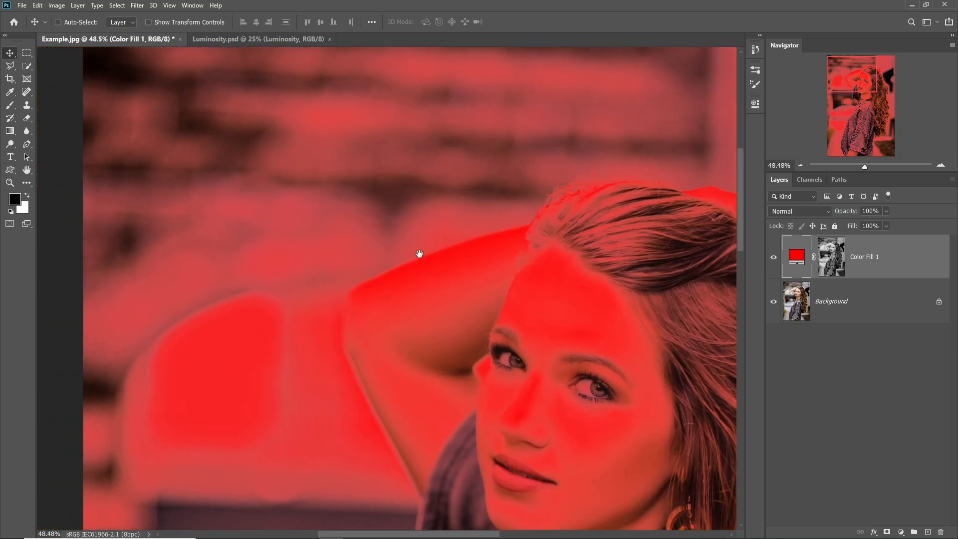
drag(325, 100, 367, 183)
drag(462, 368, 438, 288)
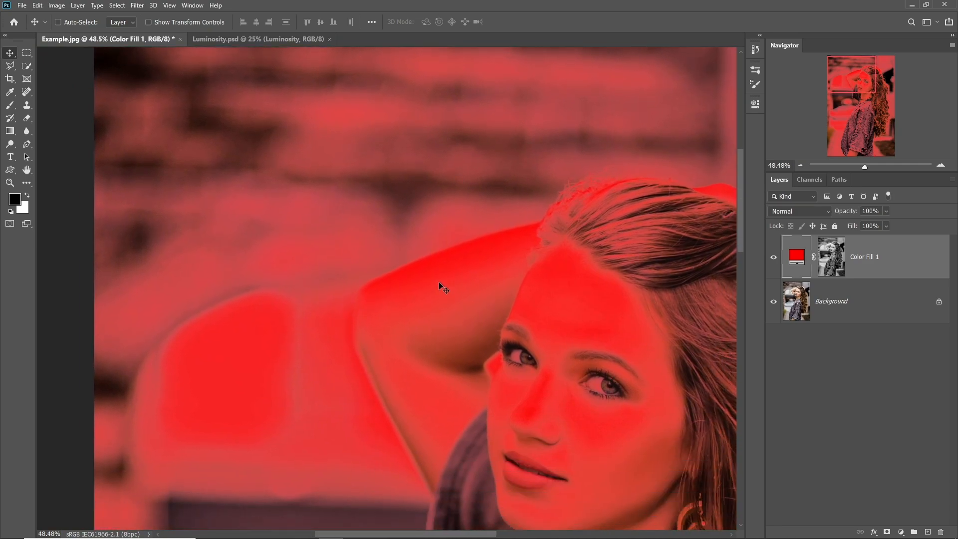
Examine the red-covered highlights in the portrait and compare them with the grey bars in Luminosity.psd.
drag(526, 335, 477, 293)
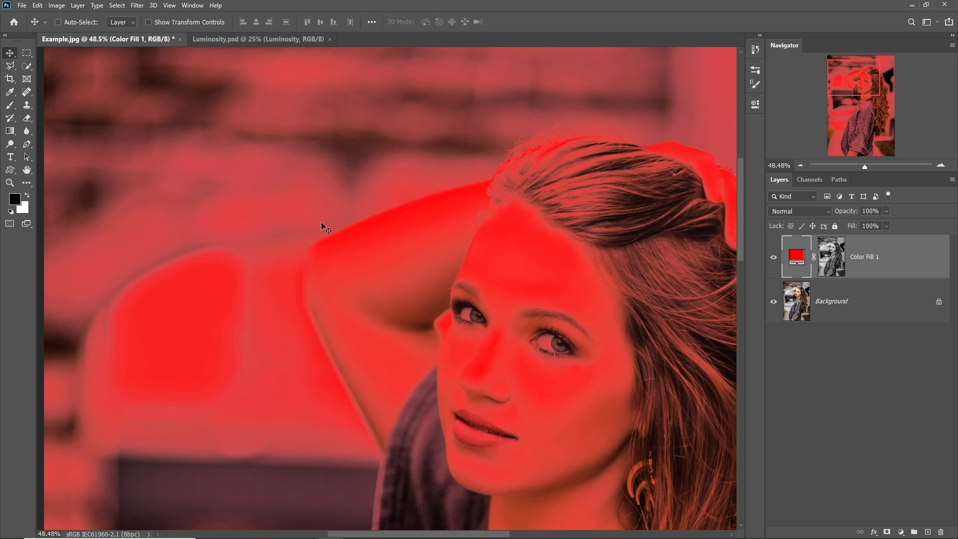
click(250, 38)
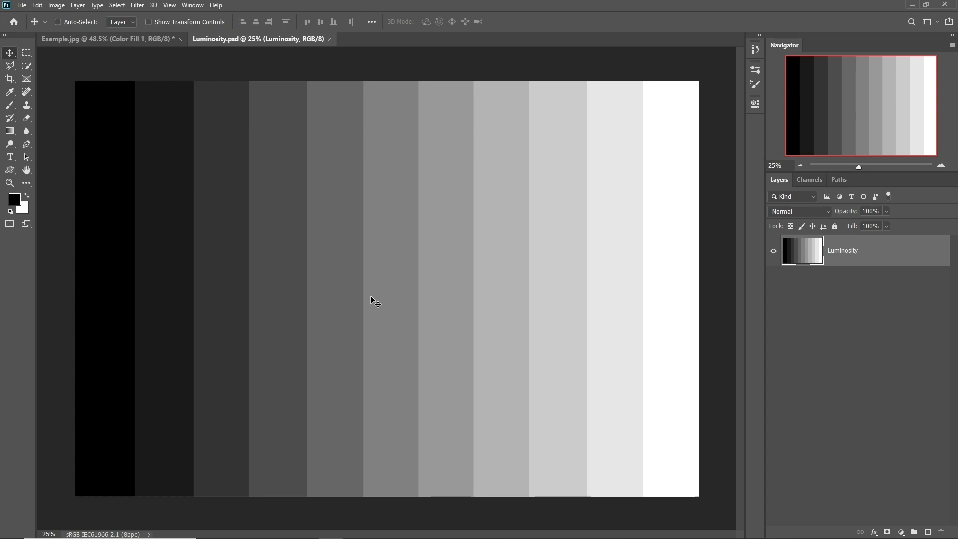
click(140, 39)
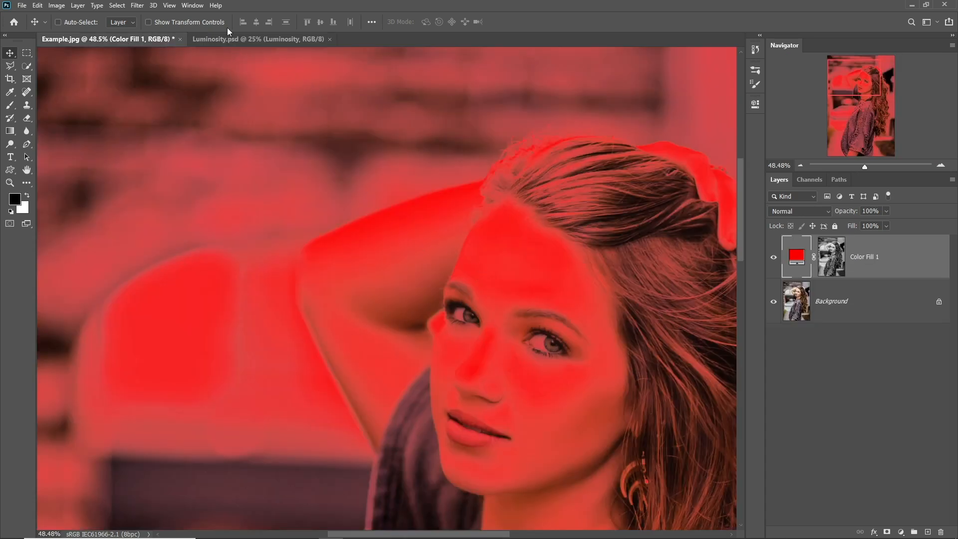
In Luminosity.psd, load the RGB channel's luminosity as a selection and save it as a new alpha channel.
click(257, 39)
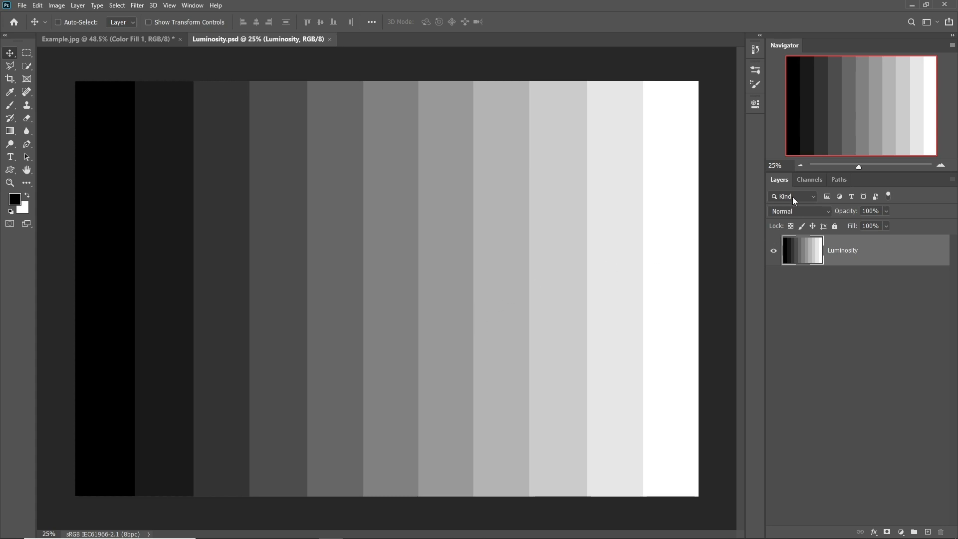
click(804, 181)
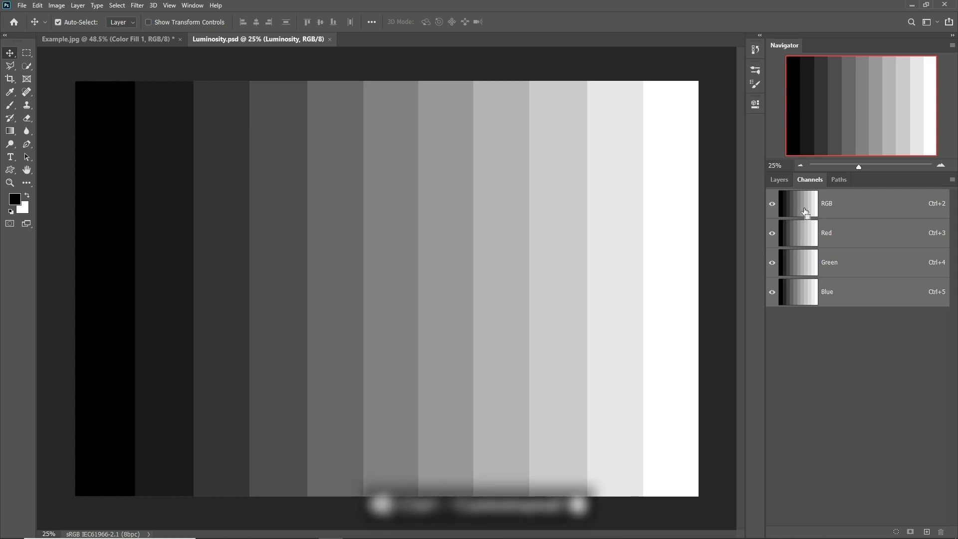
ctrl+click(805, 210)
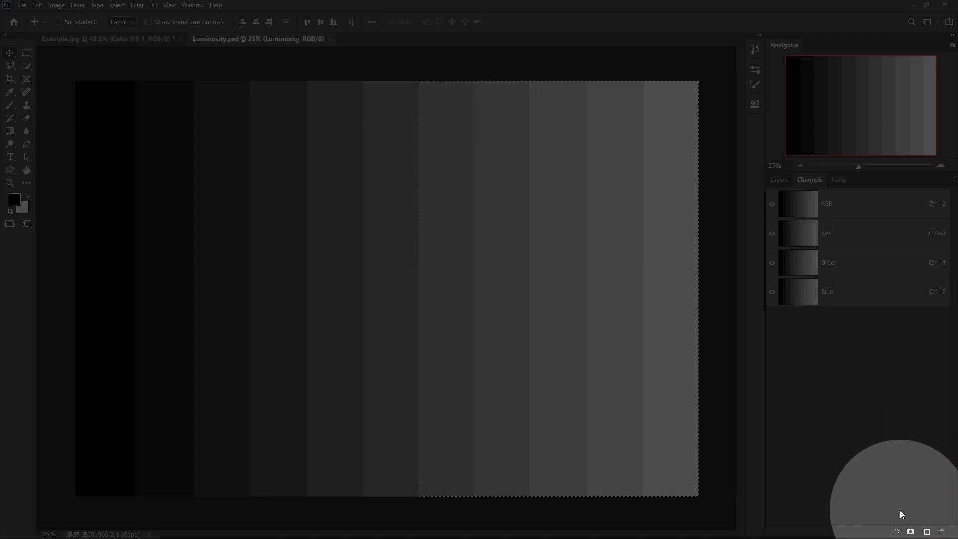
click(911, 532)
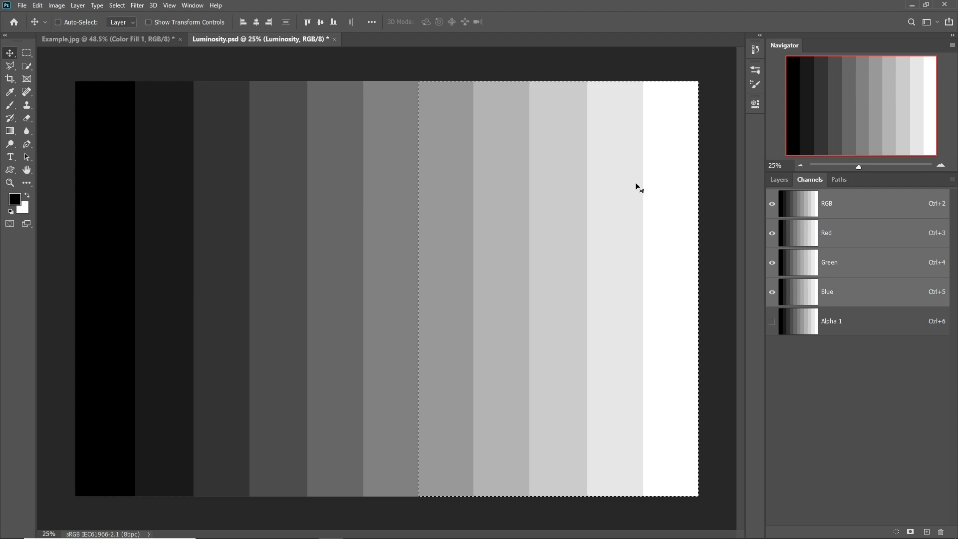
Rename the new alpha channel in Luminosity.psd as Highlight 1.
click(782, 327)
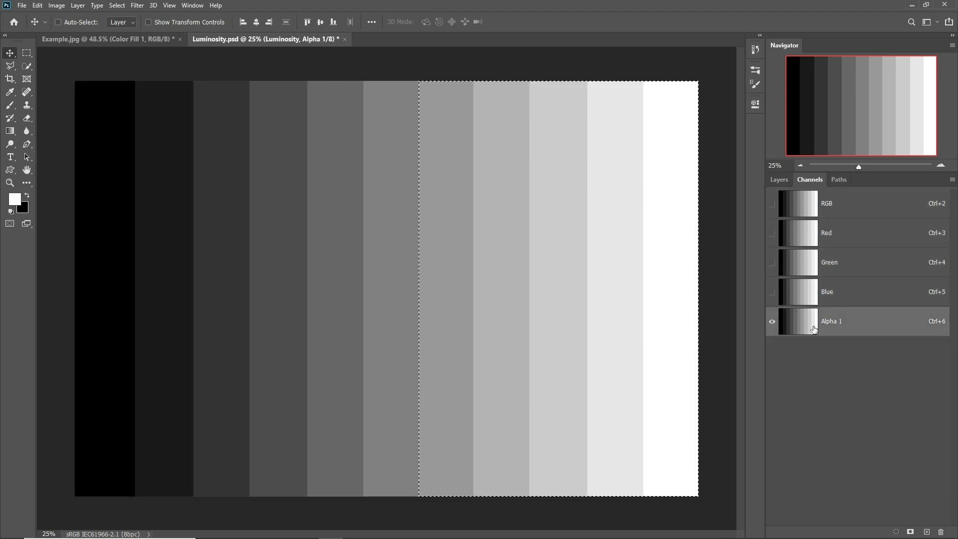
double_click(832, 329)
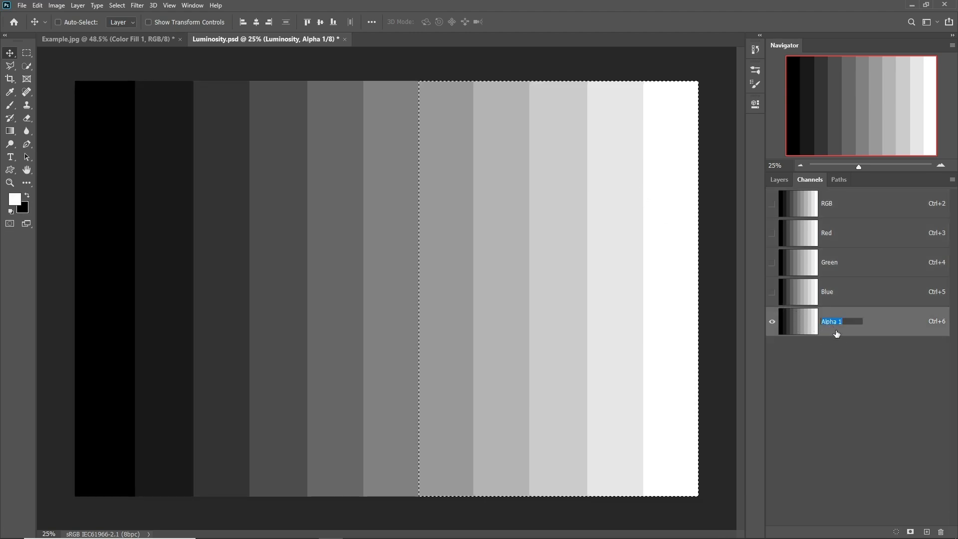
text(Highl)
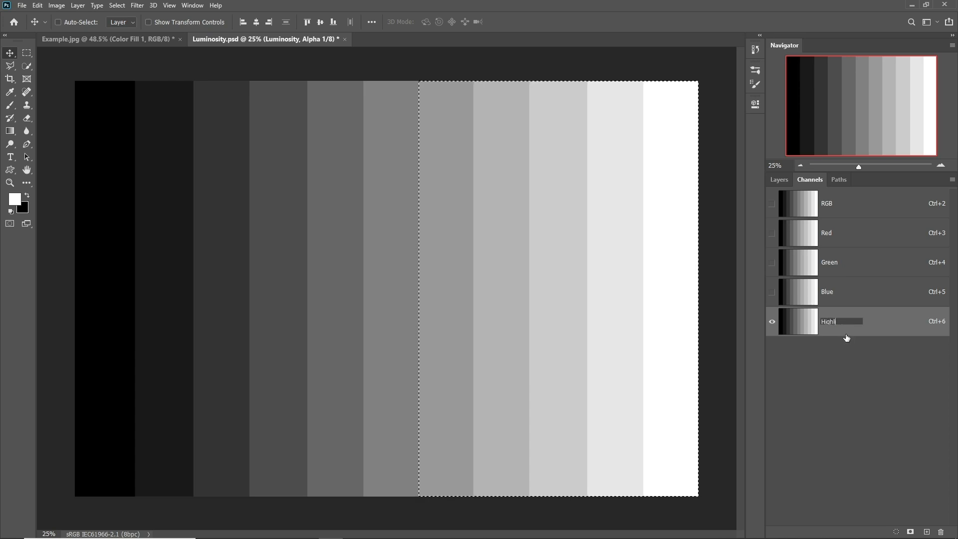
text(ight 1)
key(Return)
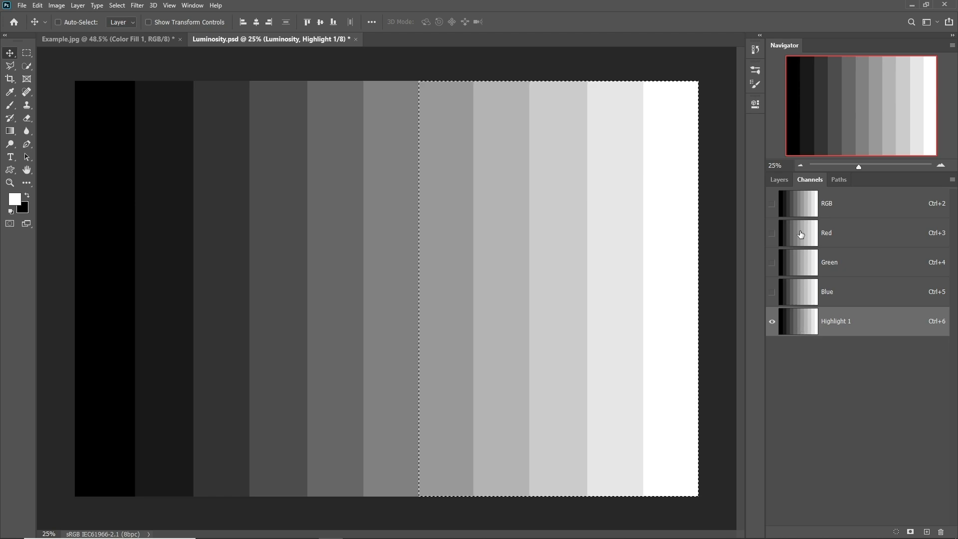
Compare the RGB composite of the grey bars with the Highlight 1 channel and return to the composite.
click(802, 210)
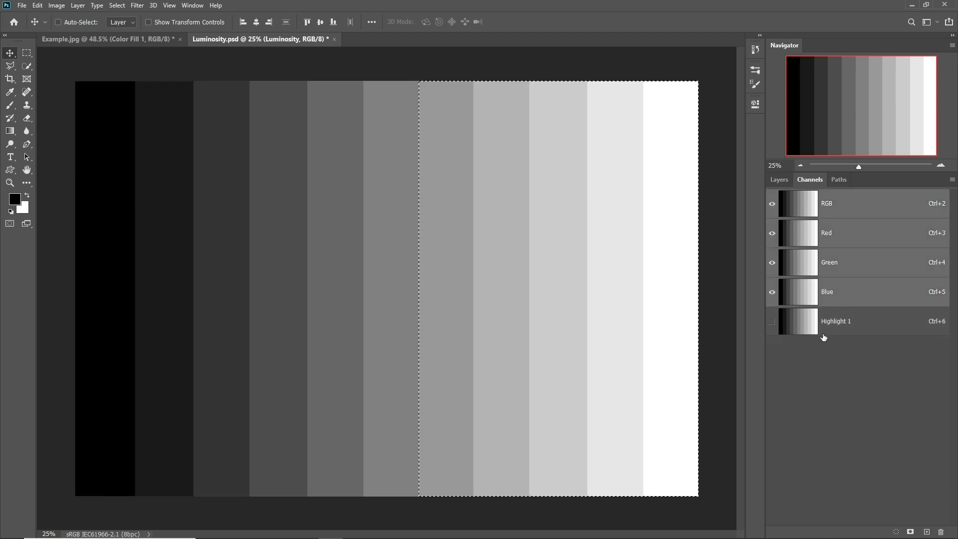
click(803, 313)
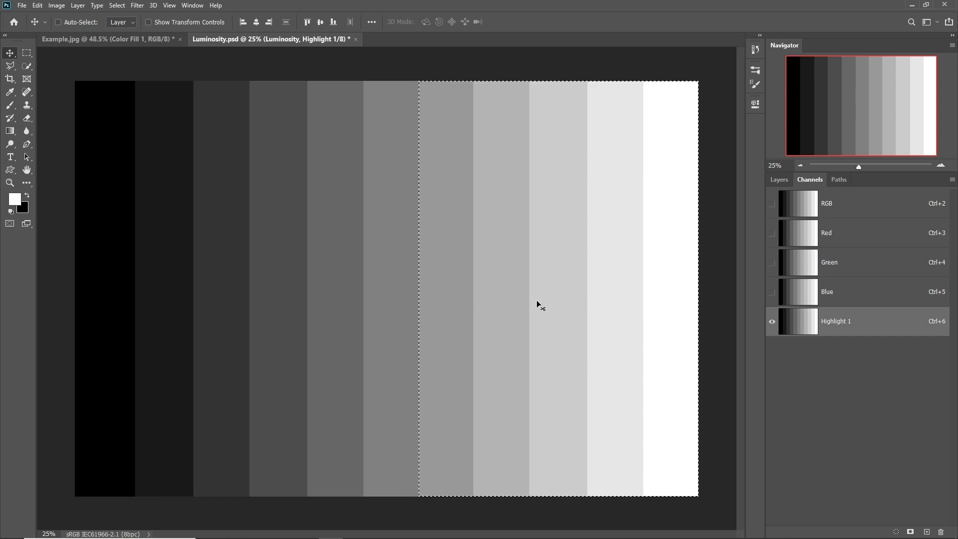
click(826, 210)
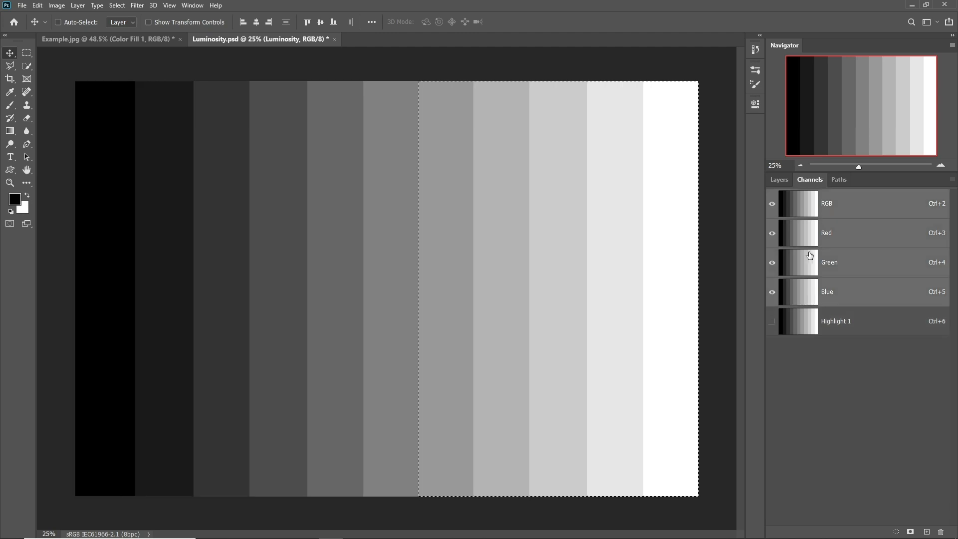
Add a Solid Color fill layer masked by the highlight selection above the grey bars, coloured red, ff0000.
click(785, 184)
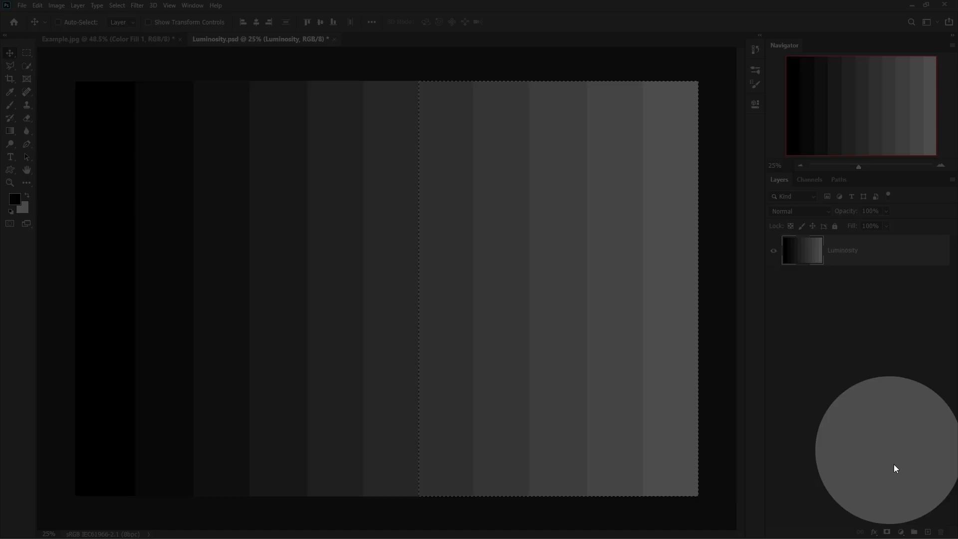
click(901, 532)
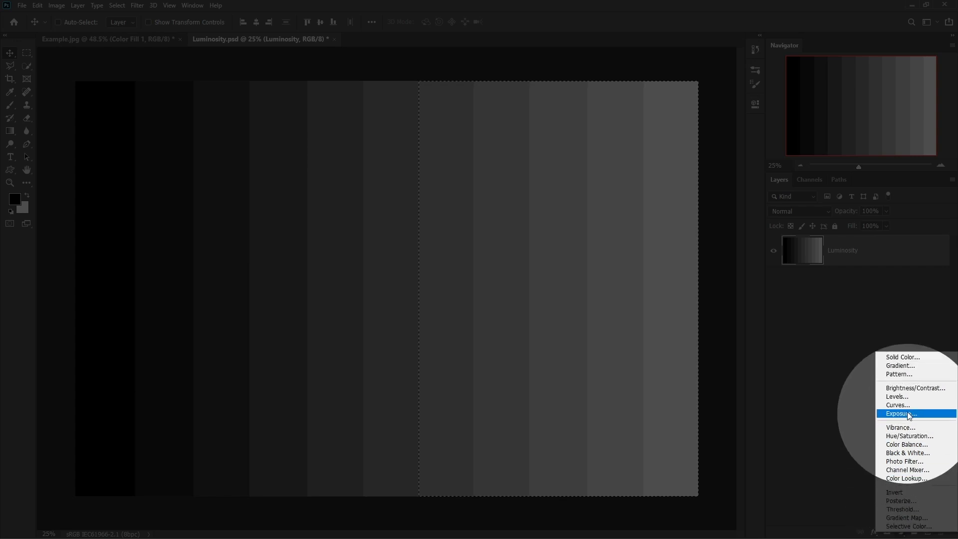
click(902, 357)
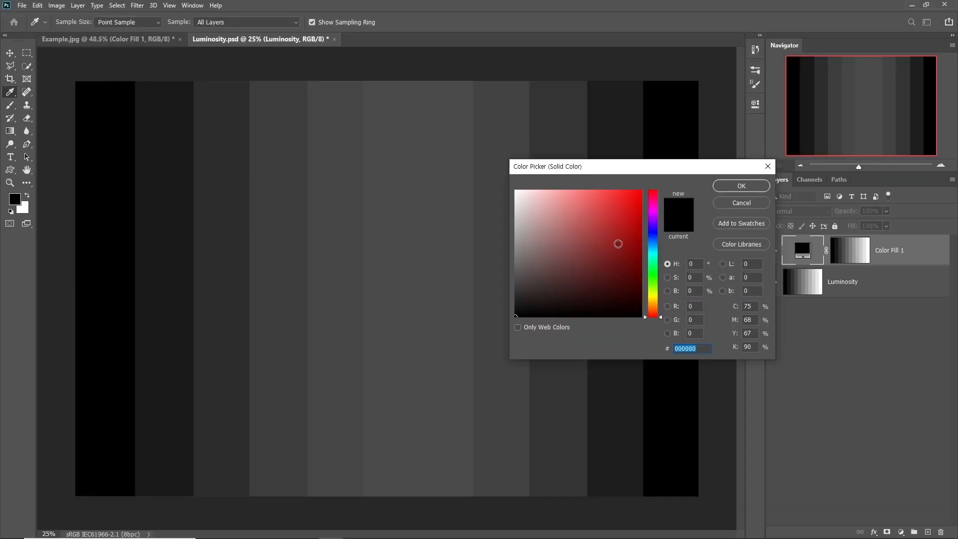
text(ff0000)
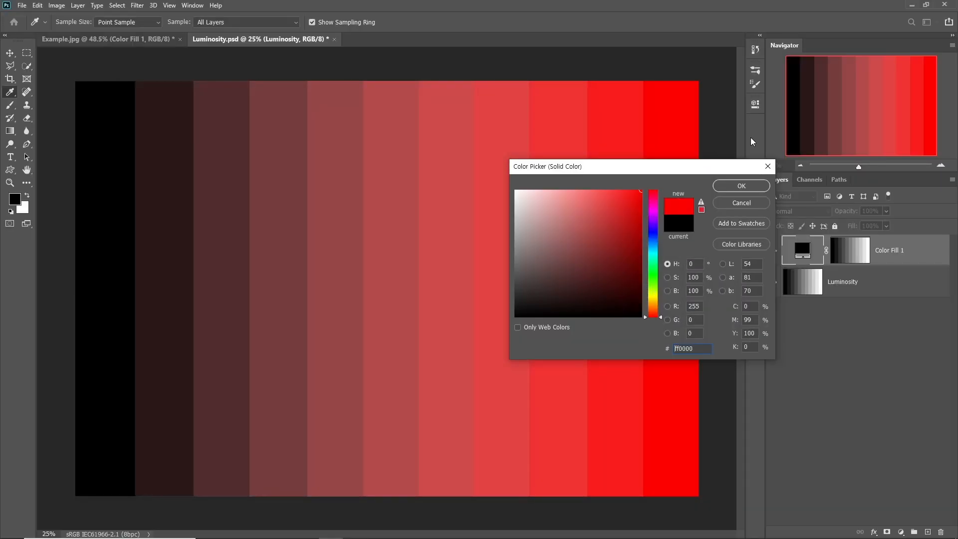
drag(693, 169, 687, 170)
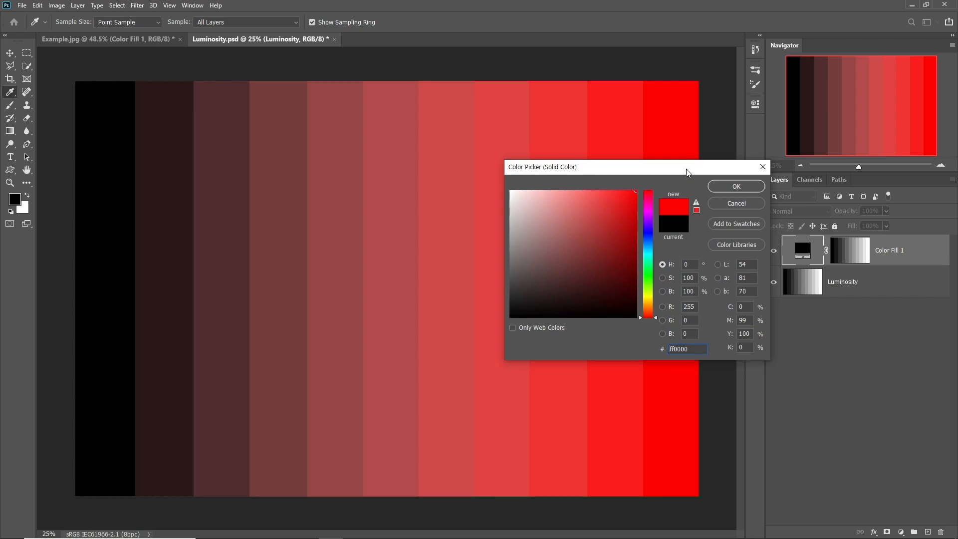
click(726, 185)
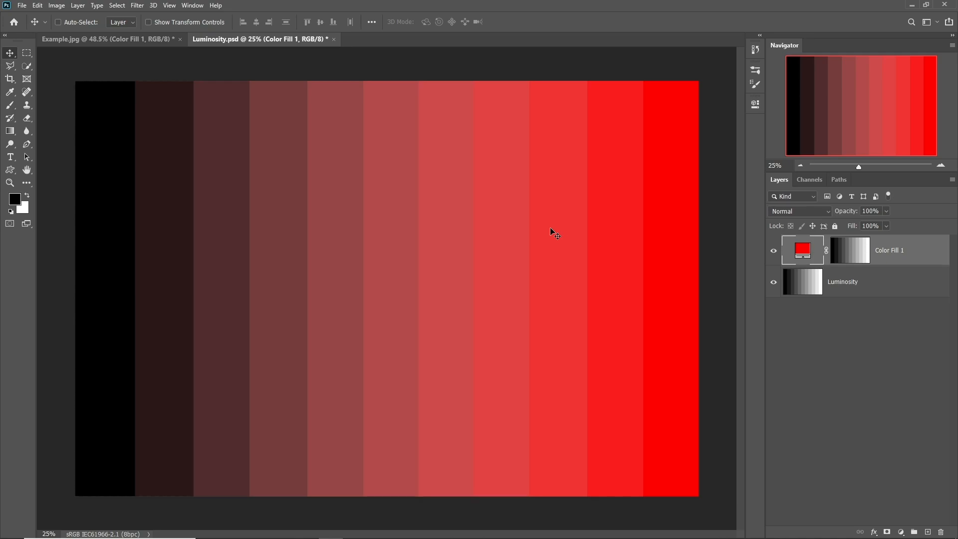
Compare the red fill across the whole portrait in Example.jpg with the red-tinted bars in Luminosity.psd.
click(164, 40)
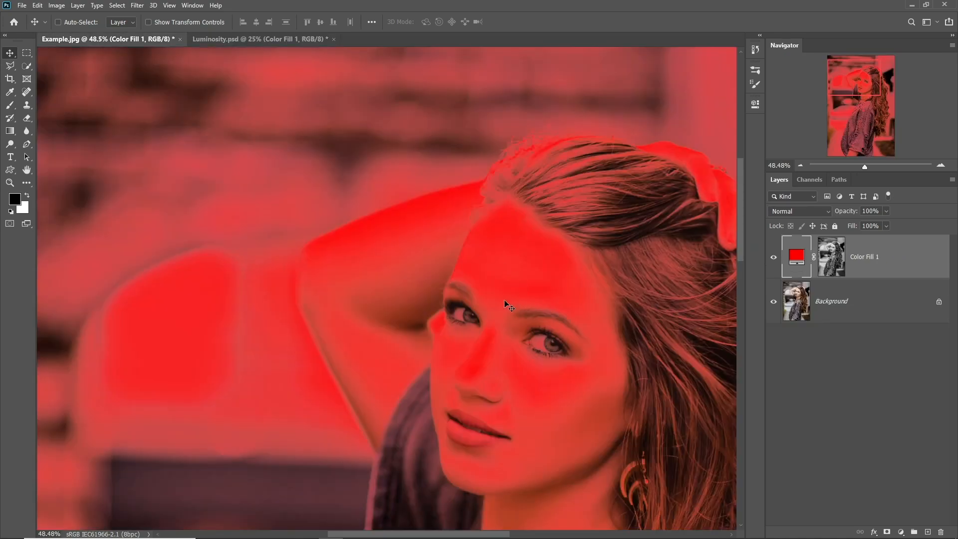
key(ctrl+0)
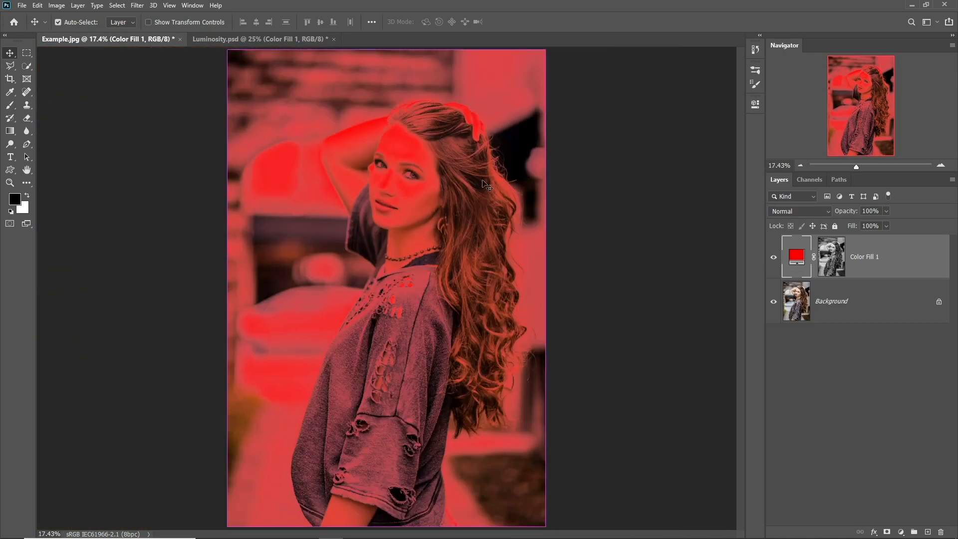
click(272, 40)
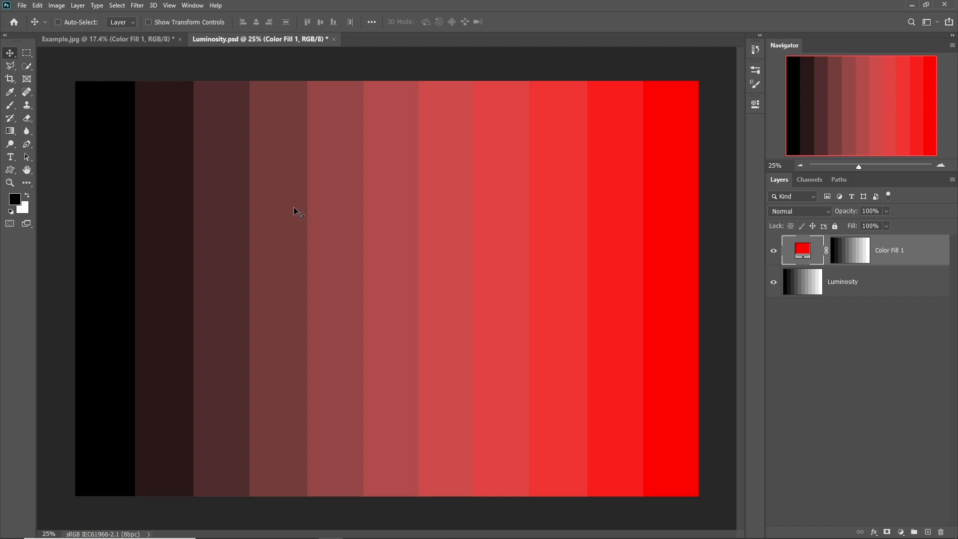
Fill the red fill layer's mask entirely with white and after that entirely with black.
click(848, 255)
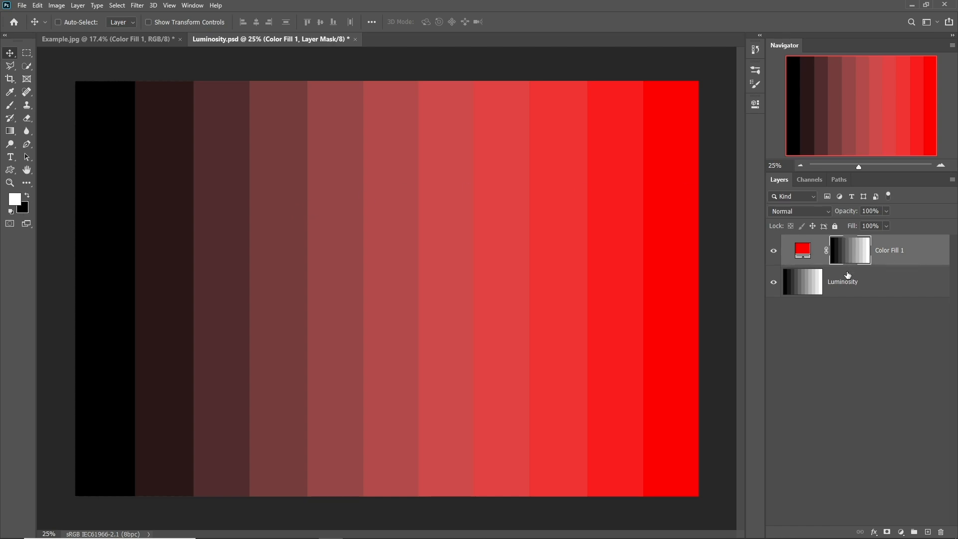
key(alt+BackSpace)
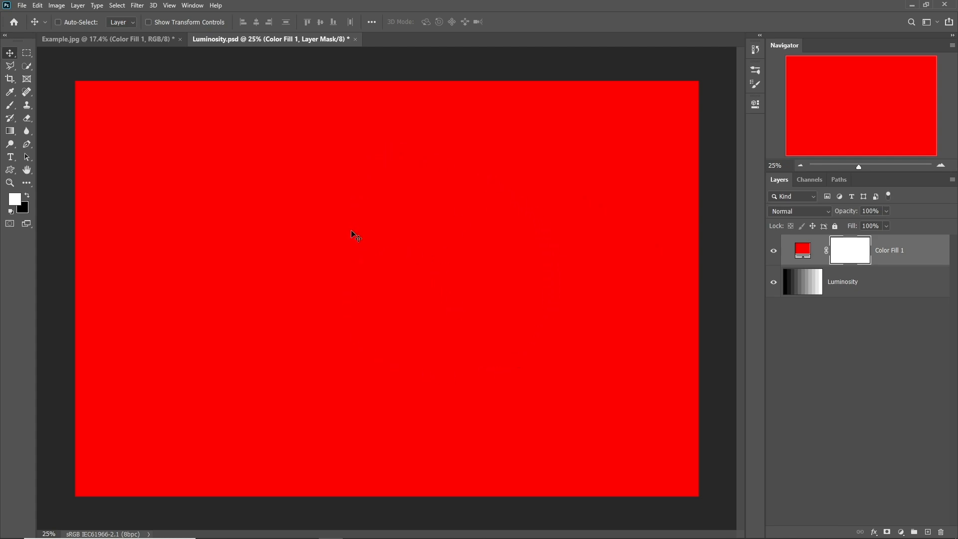
key(ctrl+BackSpace)
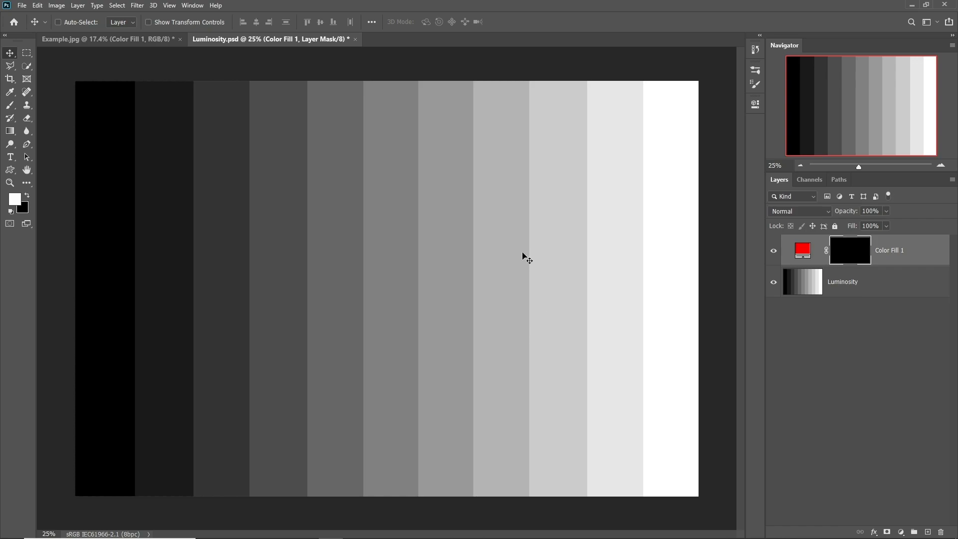
Set the foreground colour to a neutral grey of 50% brightness and brush it over the fill layer's entire mask.
click(14, 199)
click(458, 249)
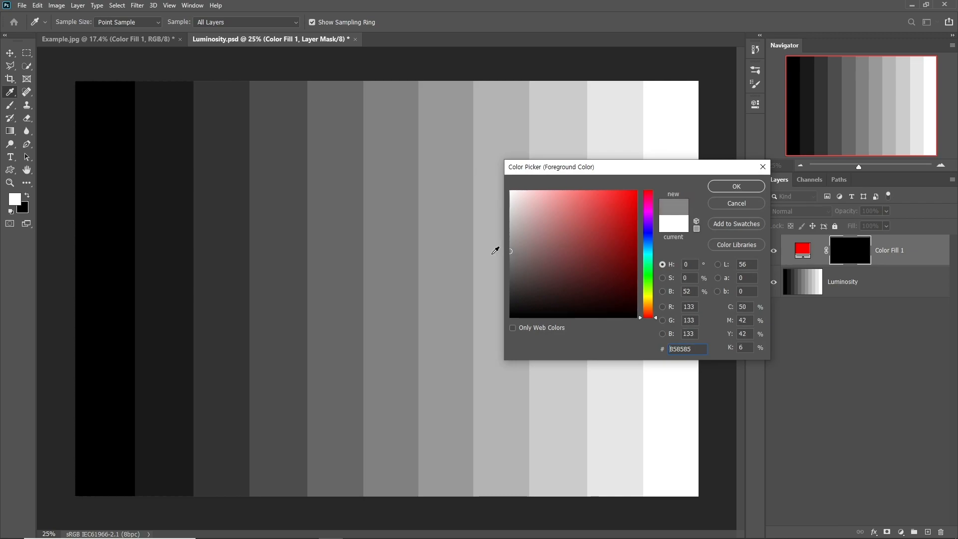
text(50)
click(725, 186)
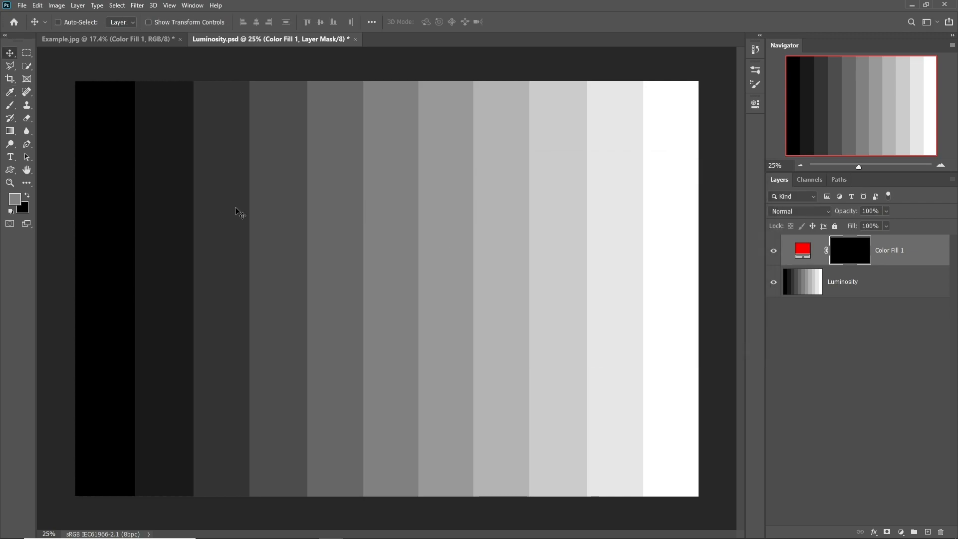
click(10, 104)
drag(433, 260, 398, 261)
mouse_move(405, 138)
mouse_down()
mouse_move(81, 128)
mouse_move(715, 115)
mouse_move(65, 182)
mouse_move(103, 293)
mouse_up()
mouse_move(180, 287)
mouse_down()
mouse_move(938, 332)
mouse_move(567, 459)
mouse_move(494, 274)
mouse_up()
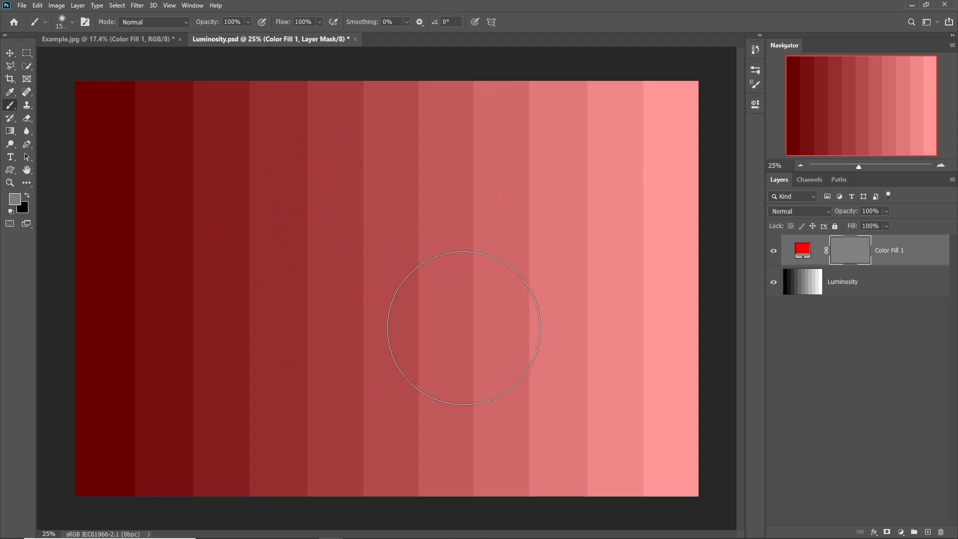
Delete the red fill layer's grey mask and replace it with a mask made from the Highlight 1 channel selection.
drag(850, 255, 939, 529)
click(432, 206)
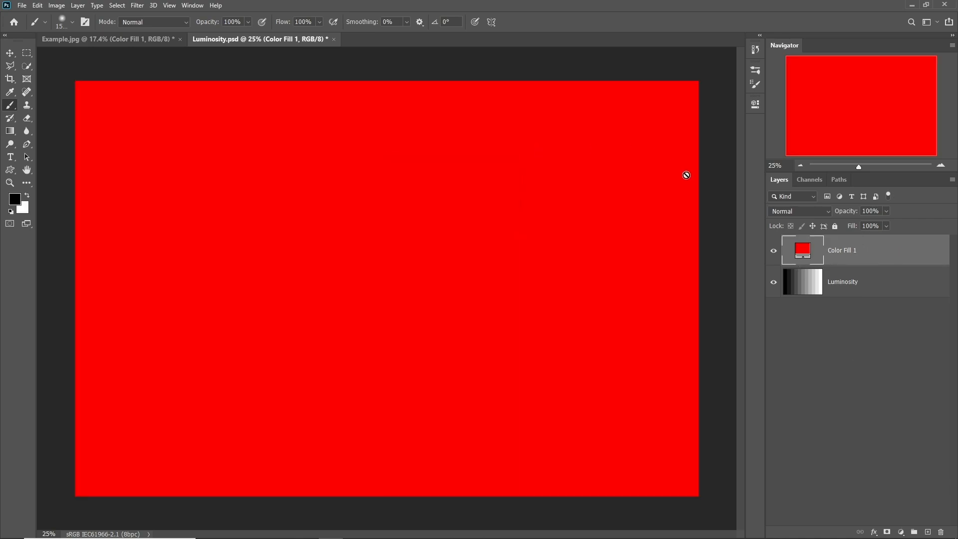
click(809, 180)
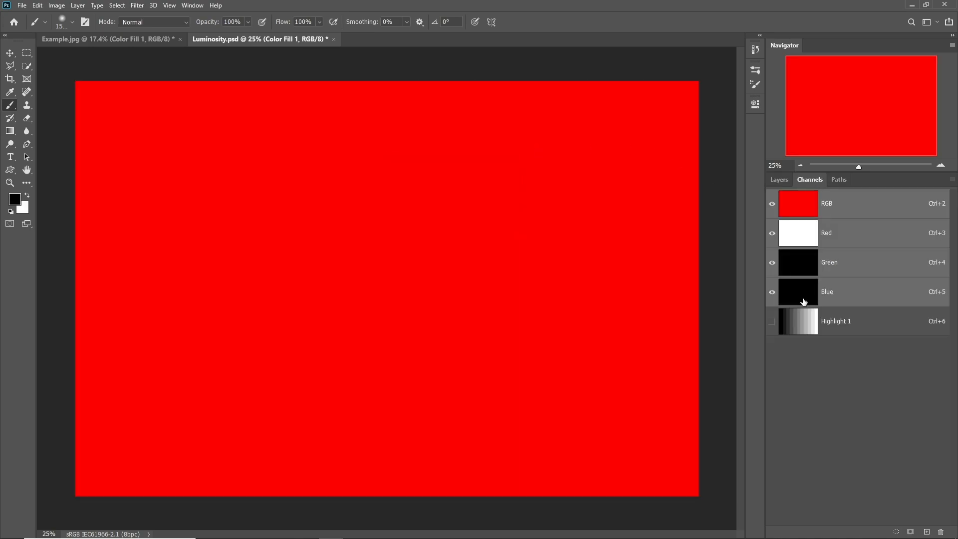
ctrl+click(810, 328)
click(778, 179)
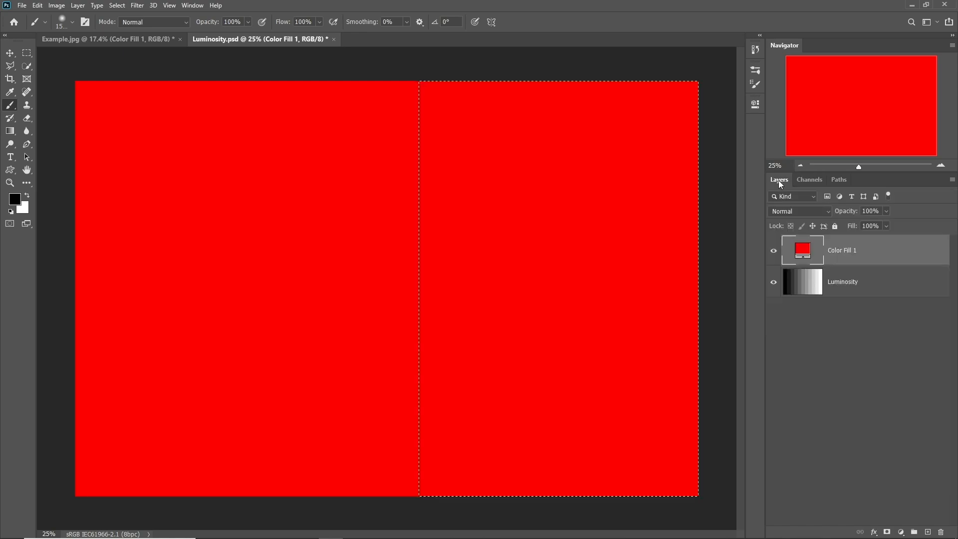
click(887, 532)
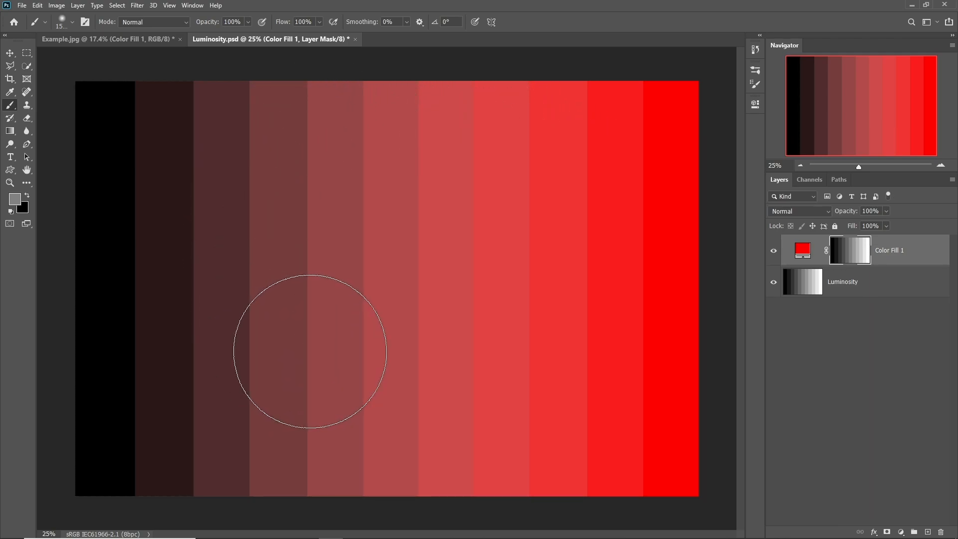
In Example.jpg, delete the red Color Fill layer and load the Highlight 1 channel as a selection.
click(136, 42)
drag(873, 273, 941, 532)
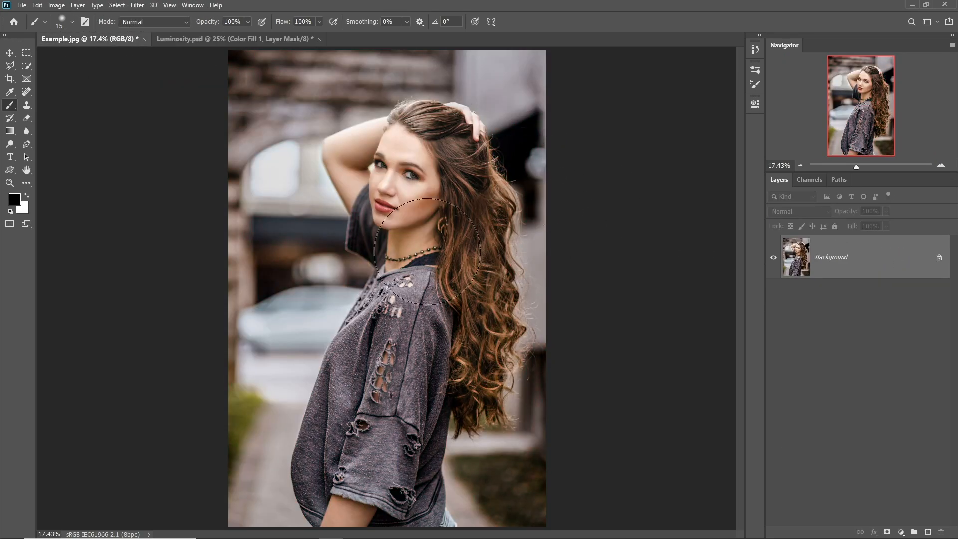
click(809, 179)
ctrl+click(799, 383)
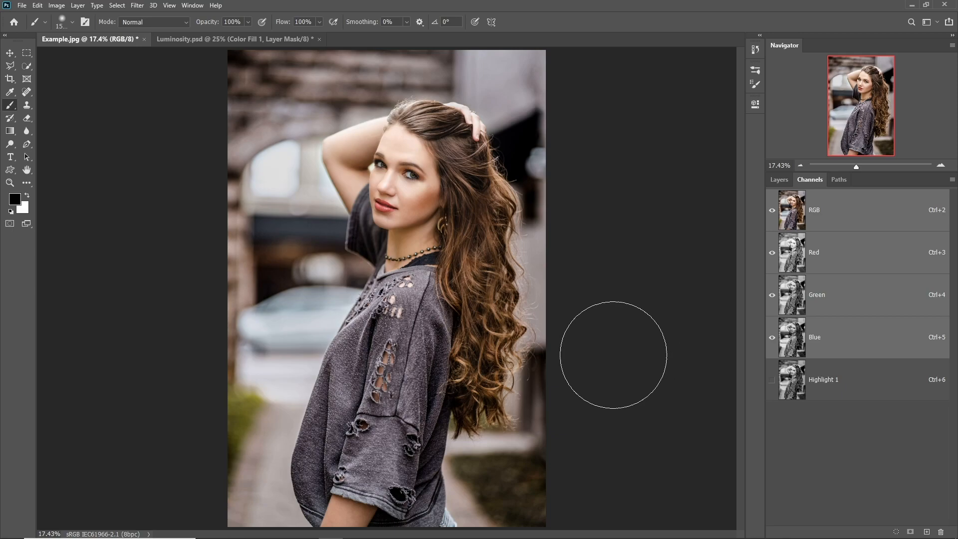
Duplicate the Highlight 1 channel of Example.jpg, invert the copy and rename it Shadow 1.
click(840, 382)
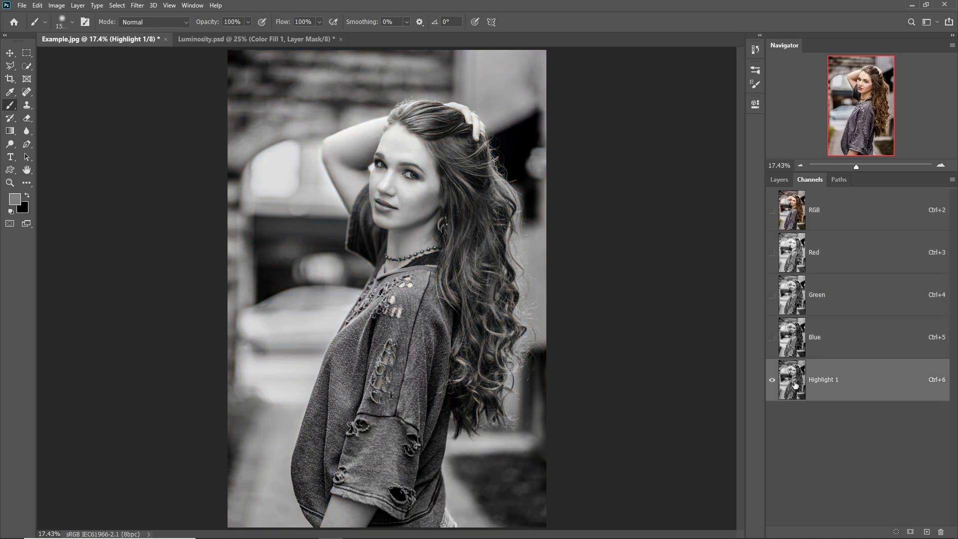
drag(797, 383, 928, 532)
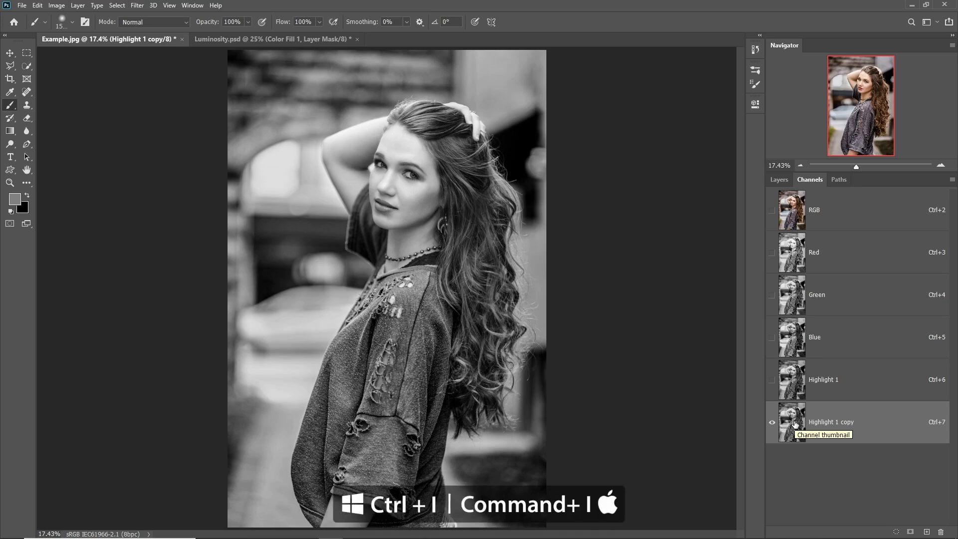
key(ctrl+i)
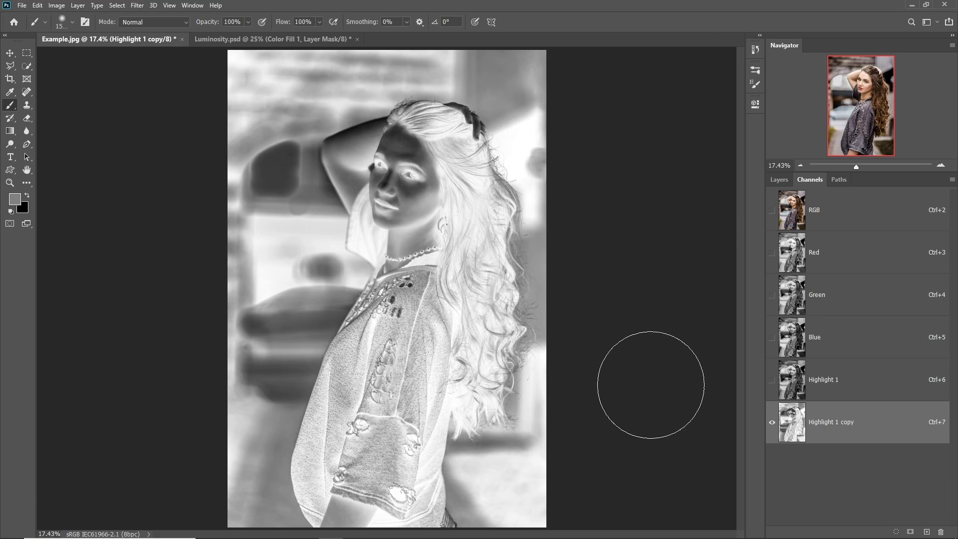
double_click(847, 424)
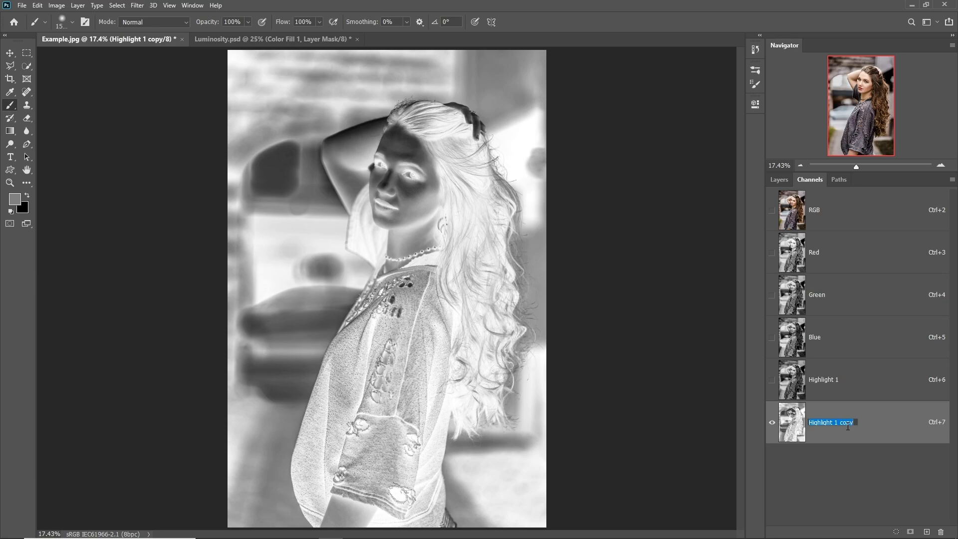
text(Shadow 1)
key(Return)
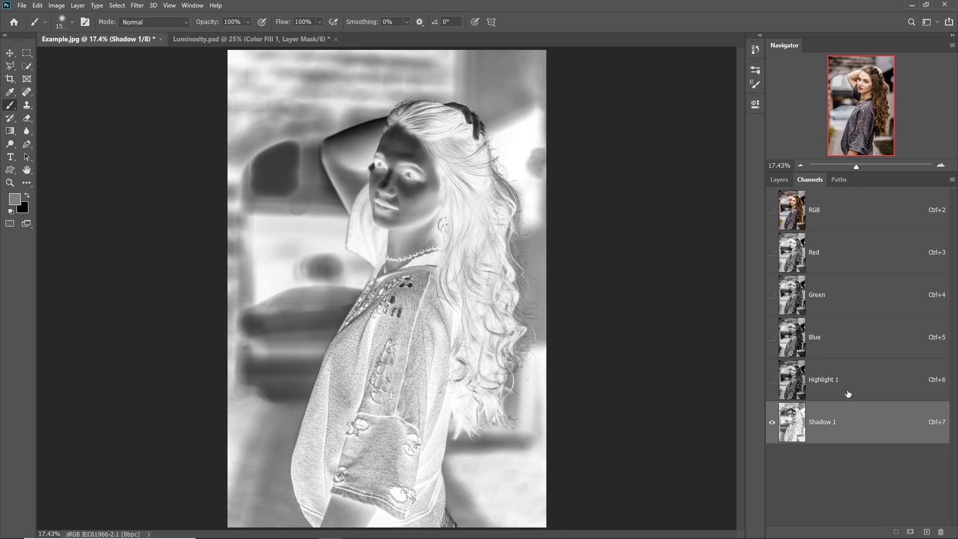
Compare the portrait's Highlight 1 and Shadow 1 channels by viewing them alternately.
click(838, 384)
click(843, 426)
click(827, 384)
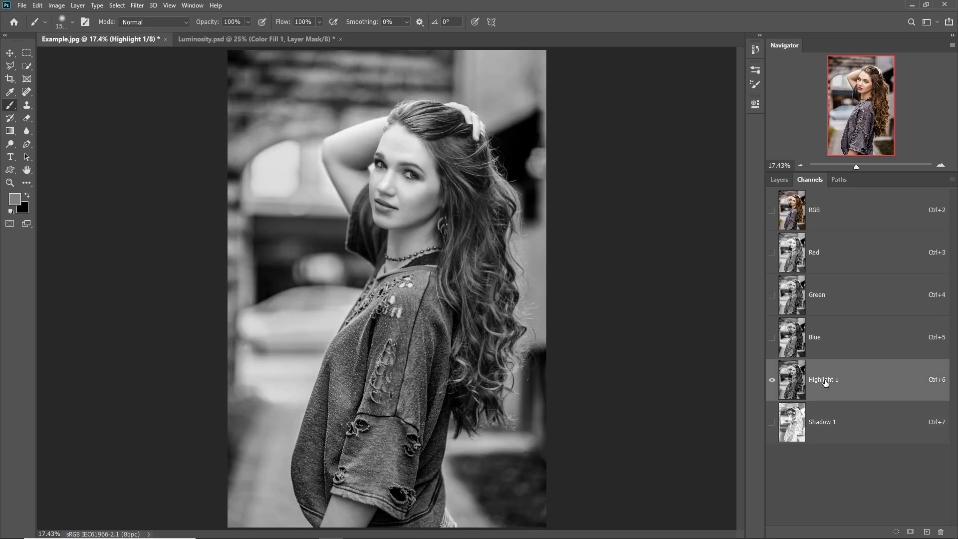
click(826, 425)
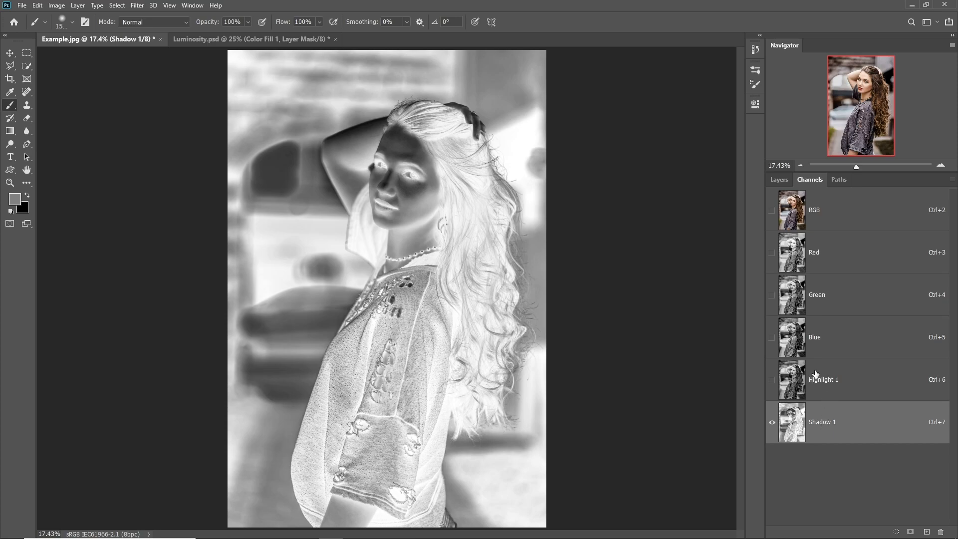
click(830, 382)
click(821, 424)
click(826, 392)
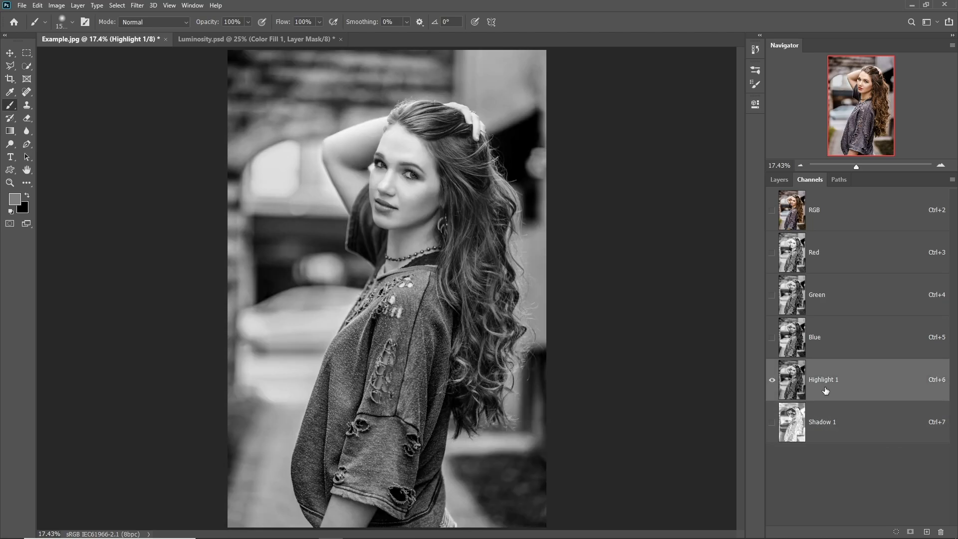
click(827, 424)
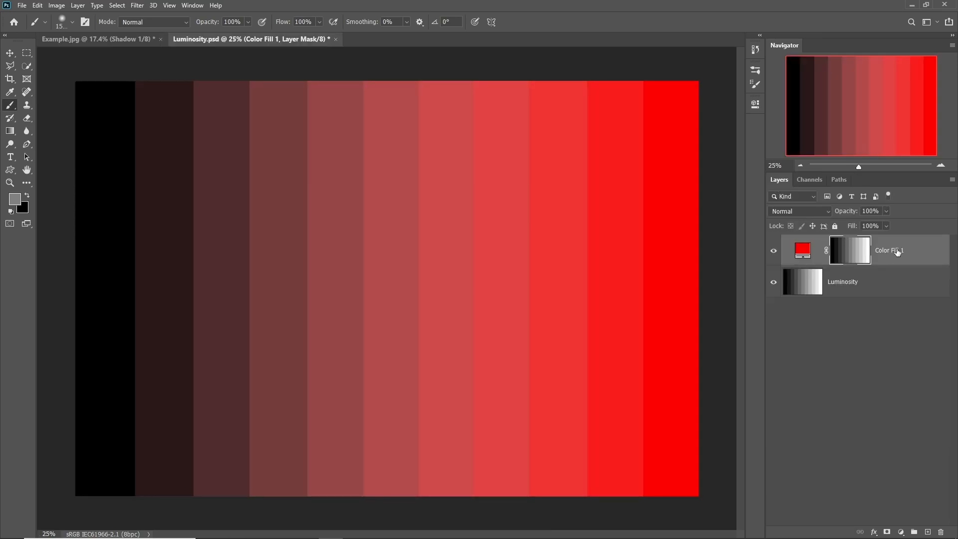
In Luminosity.psd, delete the red Color Fill layer and create an inverted copy of the Highlight 1 channel named Shadow 1.
drag(896, 250, 941, 532)
click(809, 180)
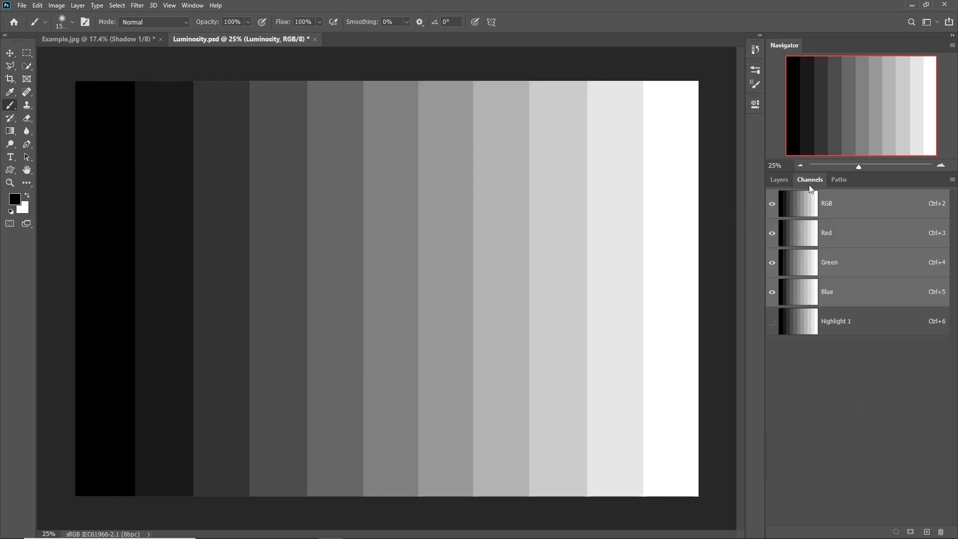
click(809, 324)
drag(809, 327, 927, 532)
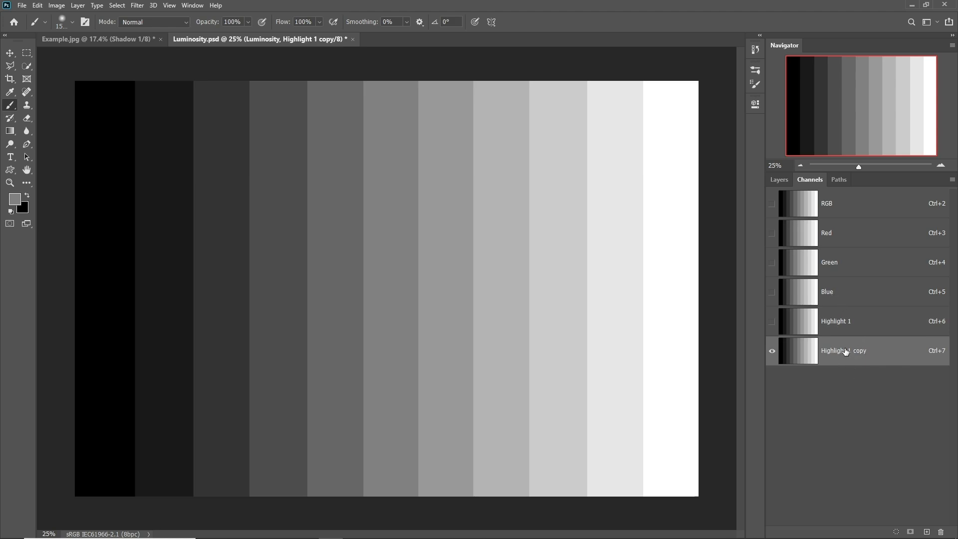
key(ctrl+i)
double_click(845, 350)
text(Shadow 1)
key(Return)
Compare the Highlight 1 and Shadow 1 channels of the grey-scale chart.
click(805, 319)
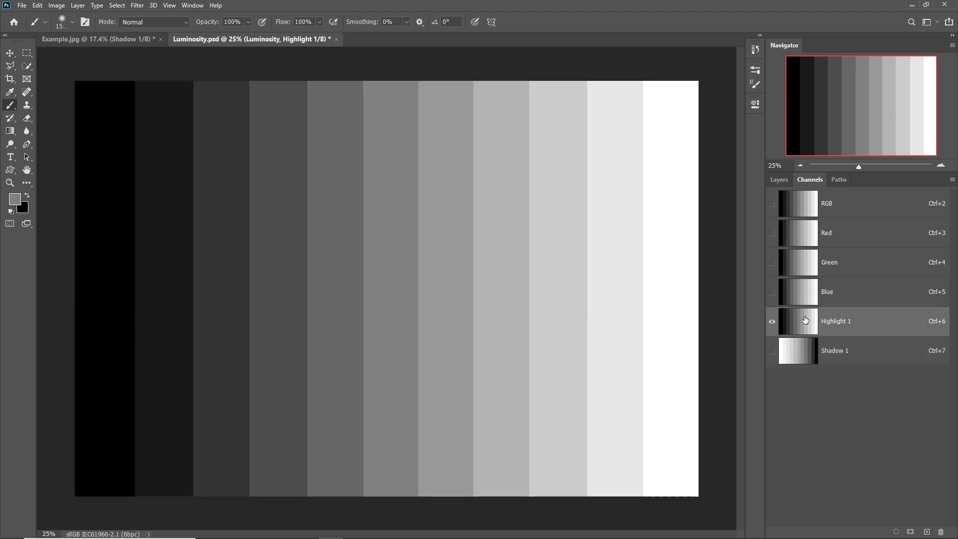
click(798, 361)
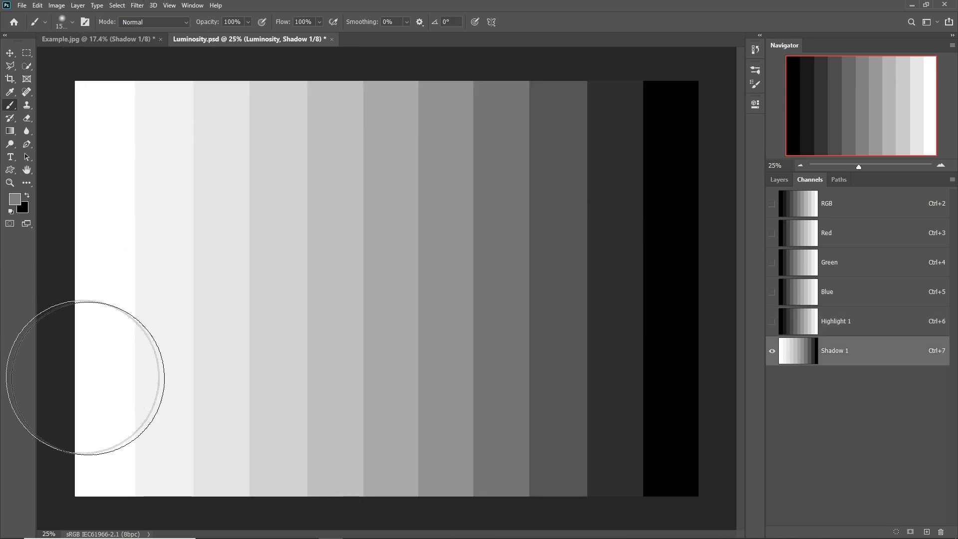
click(806, 320)
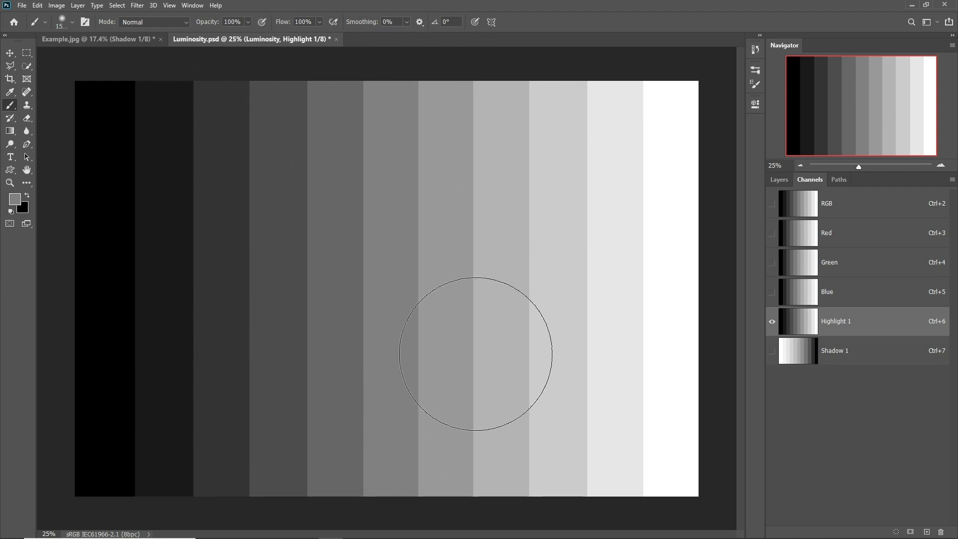
Try intersecting the Highlight 1 selection with a rectangular marquee drawn across the chart's middle grey stripes, and deselect.
ctrl+click(799, 323)
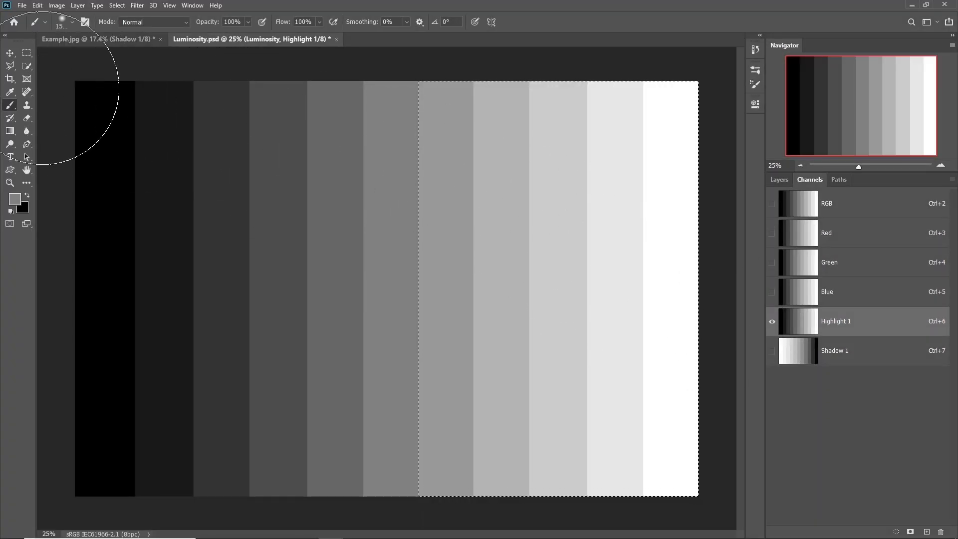
click(27, 54)
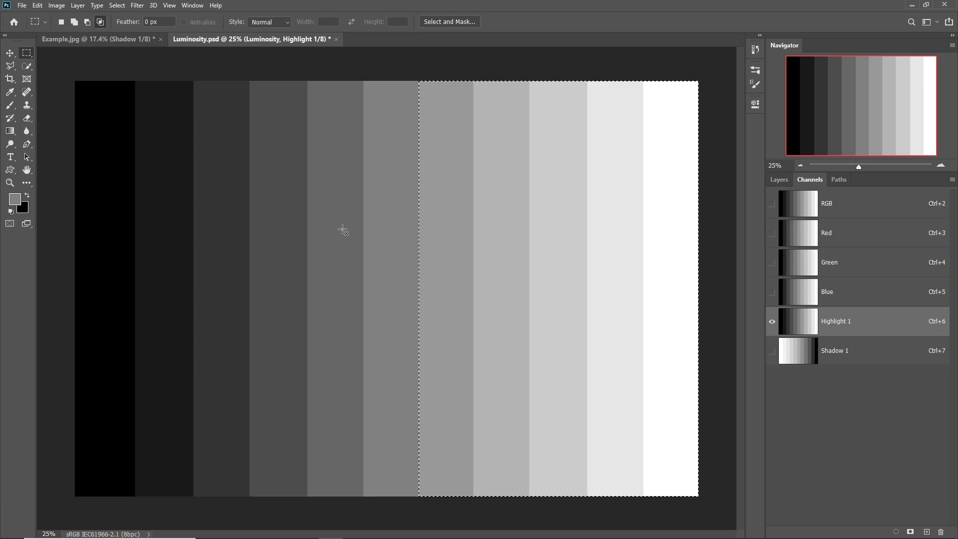
drag(252, 166, 491, 394)
click(599, 317)
Load Highlight 1 as a selection intersected with the Shadow 1 channel, and save the result as a new channel.
ctrl+click(800, 326)
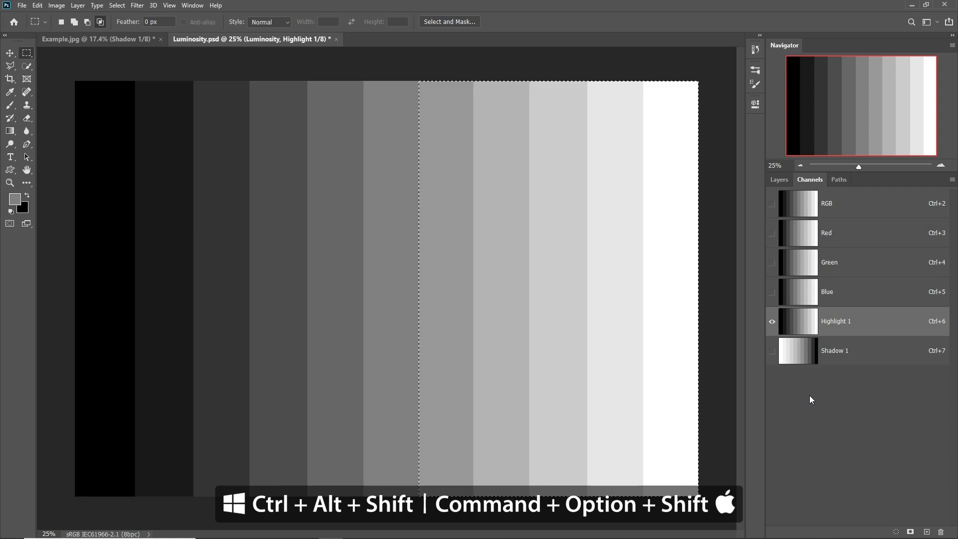
ctrl+alt+shift+click(804, 355)
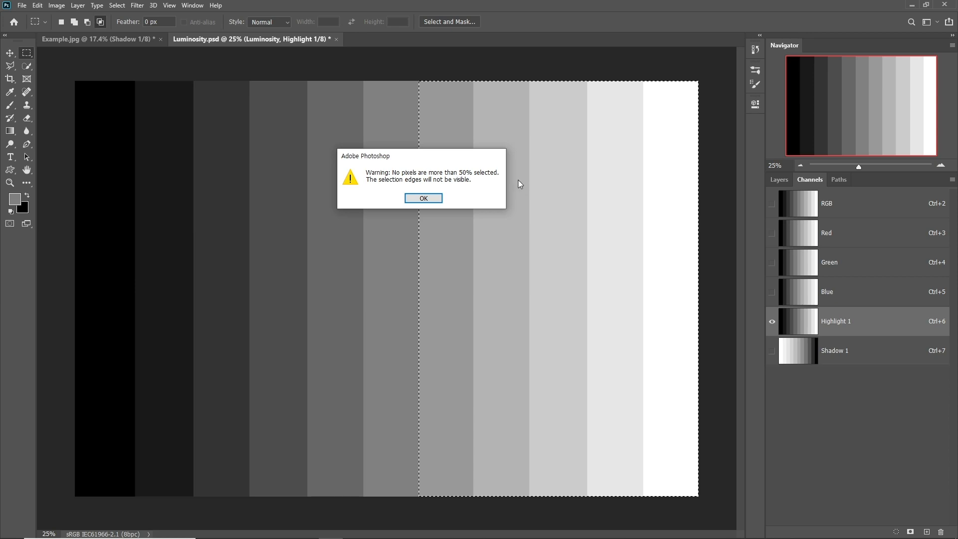
click(422, 198)
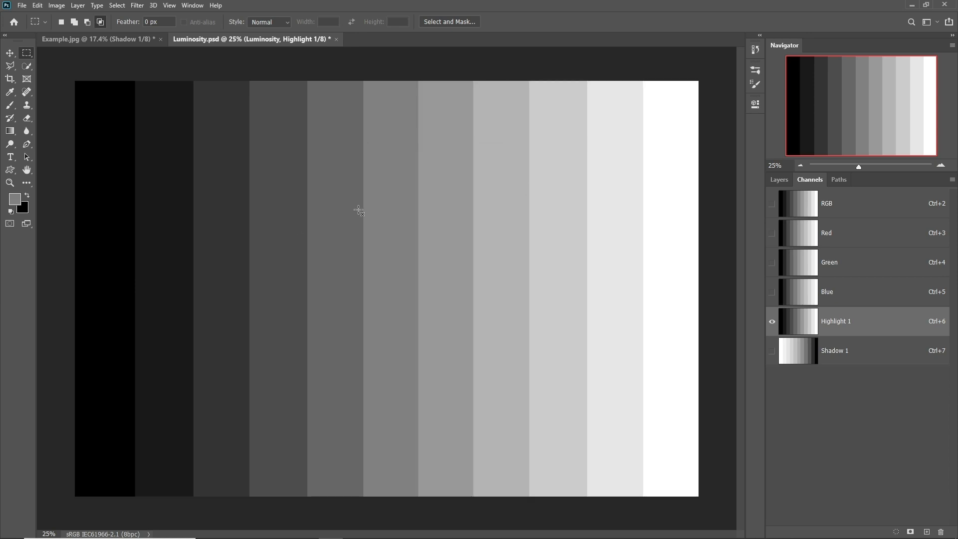
click(756, 50)
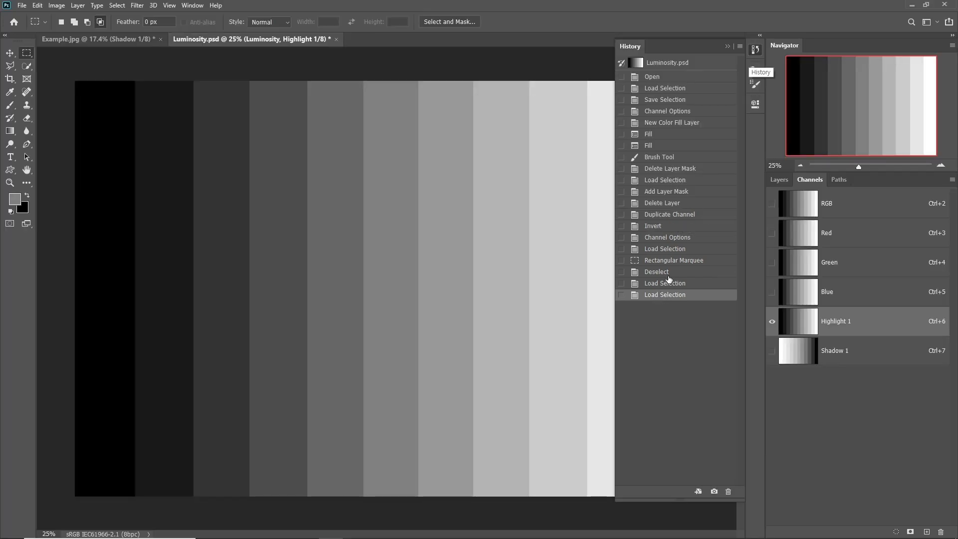
click(757, 52)
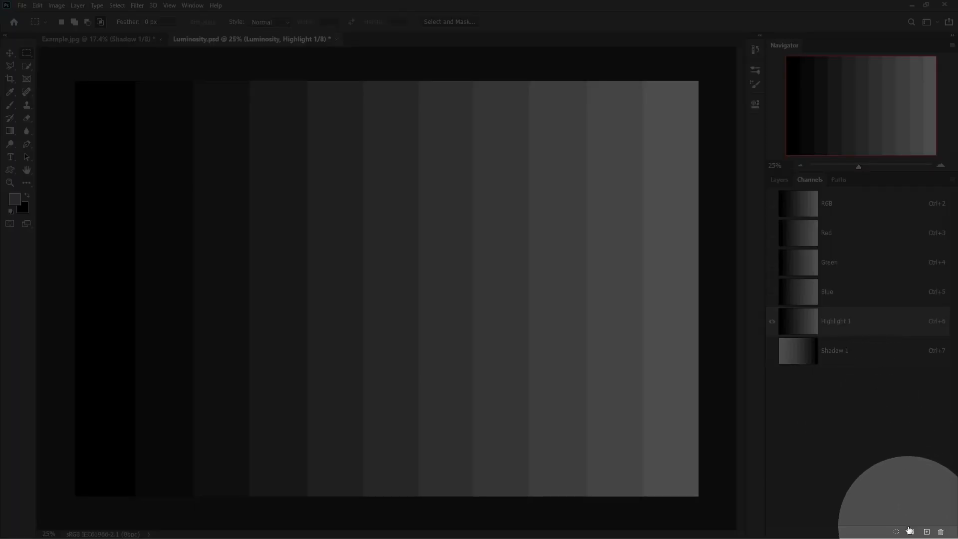
click(909, 530)
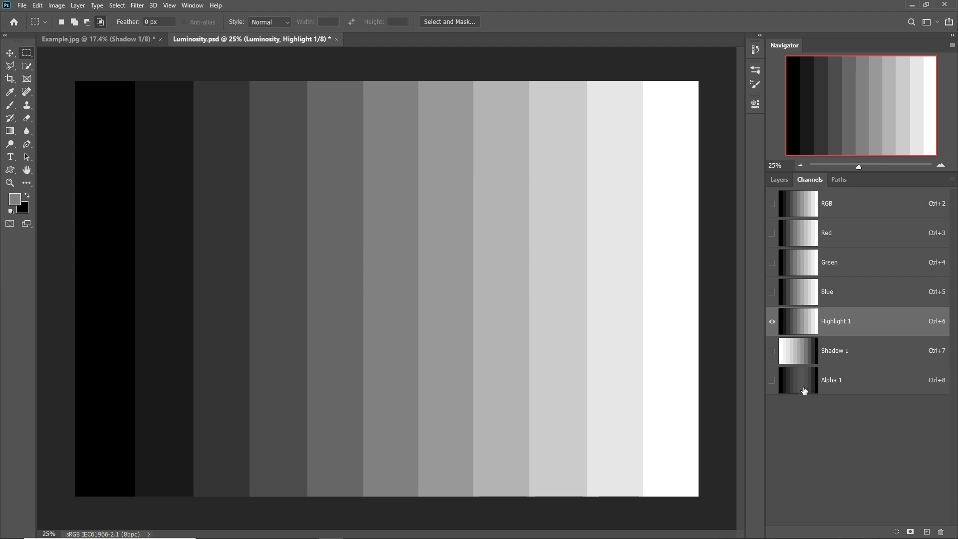
key(ctrl+8)
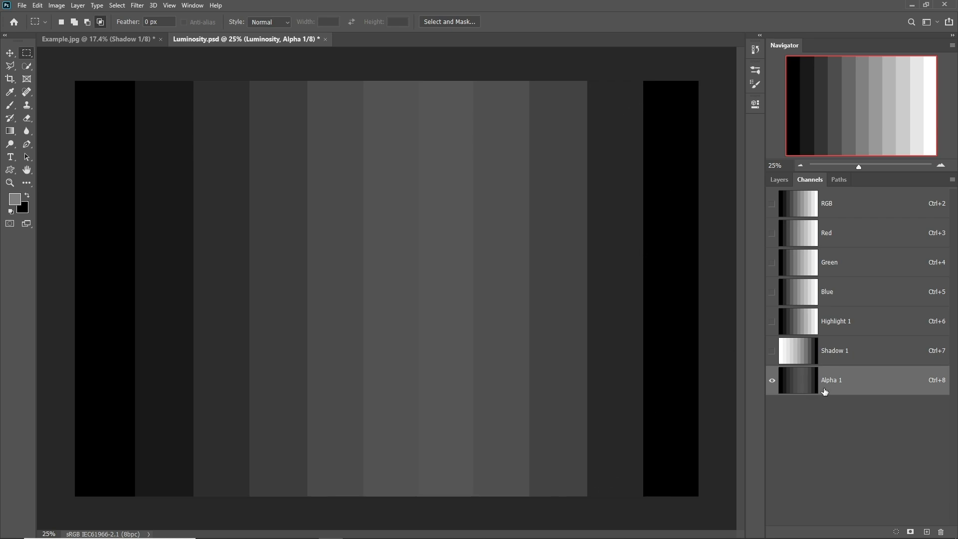
Load the Alpha 1 channel as a selection and return to the RGB composite and the chart's layers.
ctrl+click(807, 386)
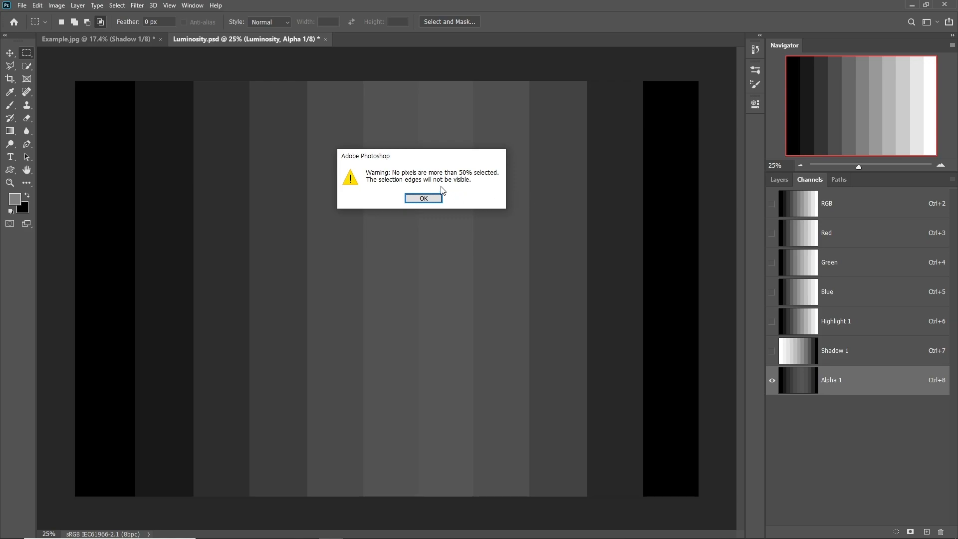
click(423, 198)
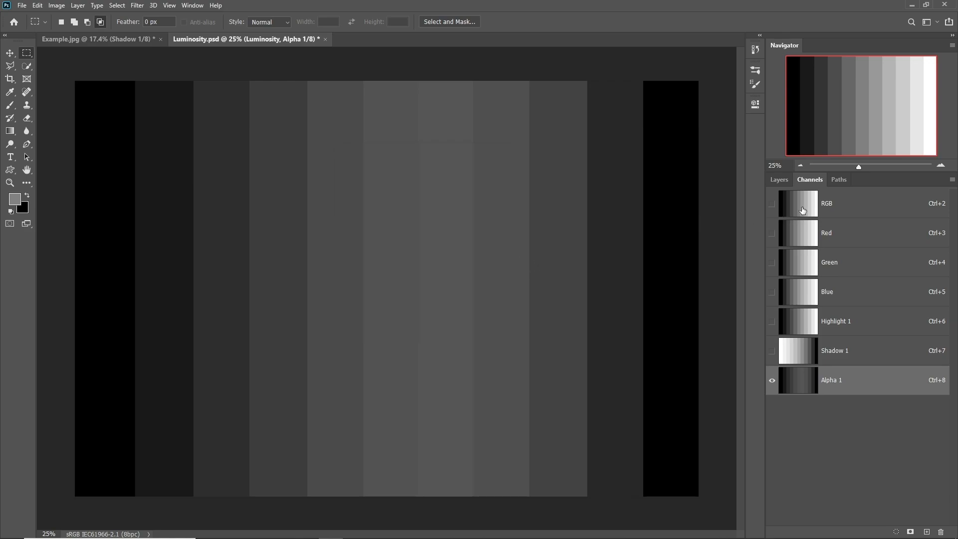
click(833, 209)
click(779, 179)
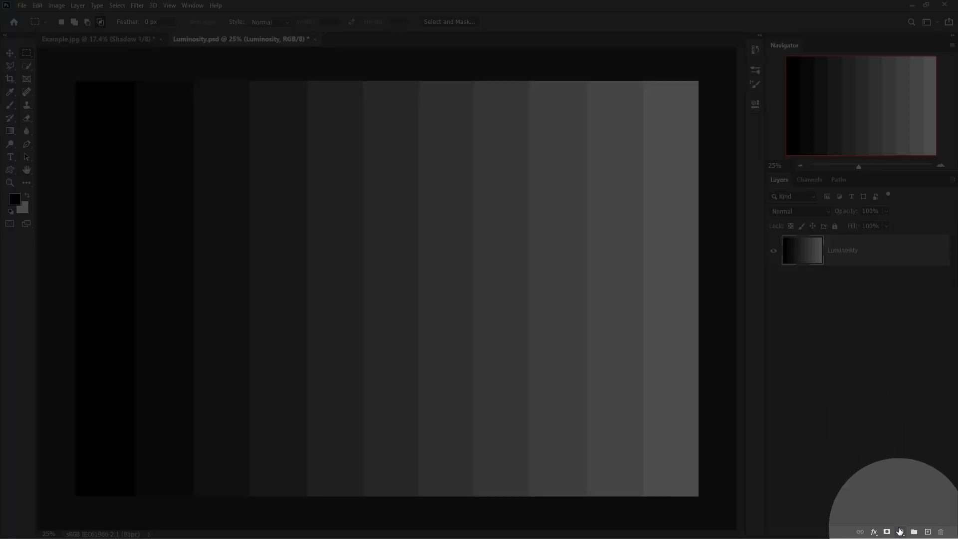
Add a pure red Solid Color fill layer masked by the active selection.
click(900, 532)
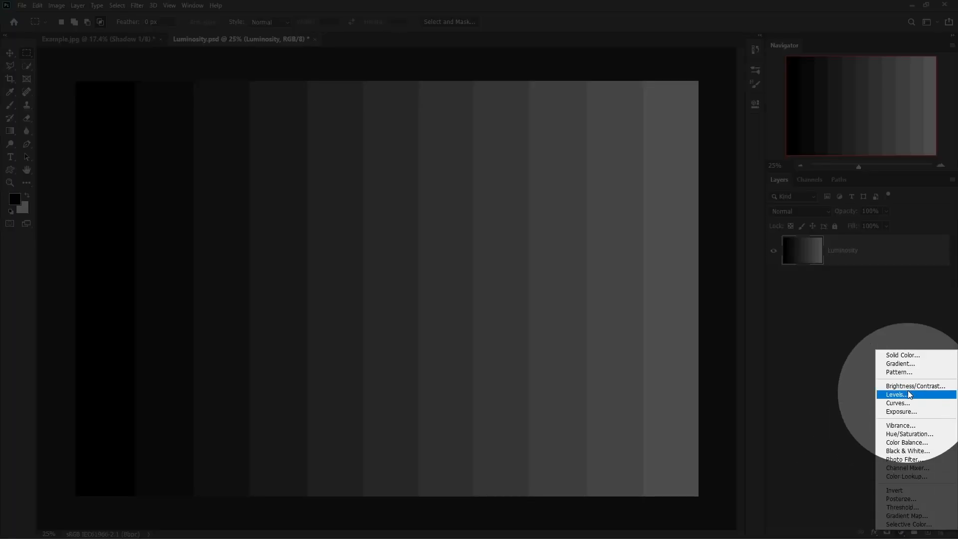
click(902, 354)
text(ff0000)
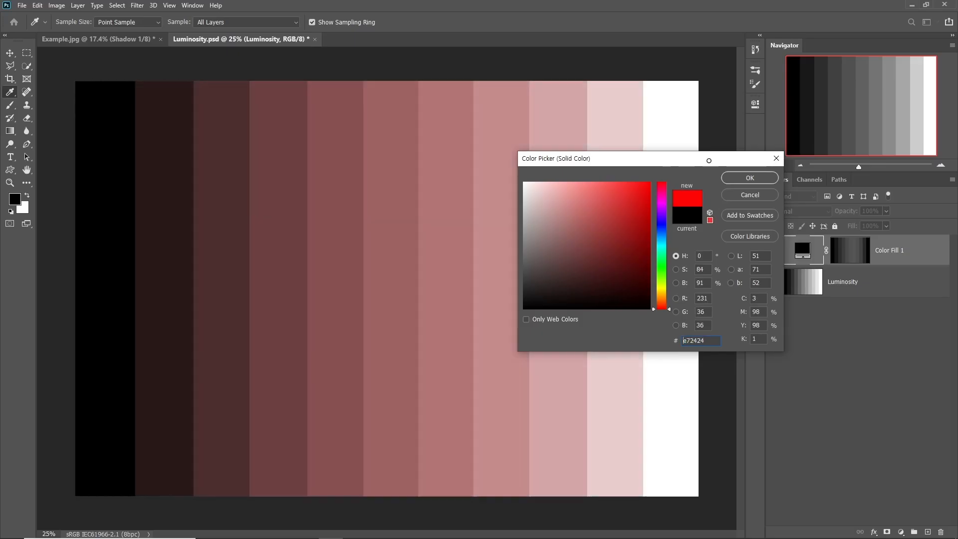
drag(716, 163, 628, 179)
click(655, 197)
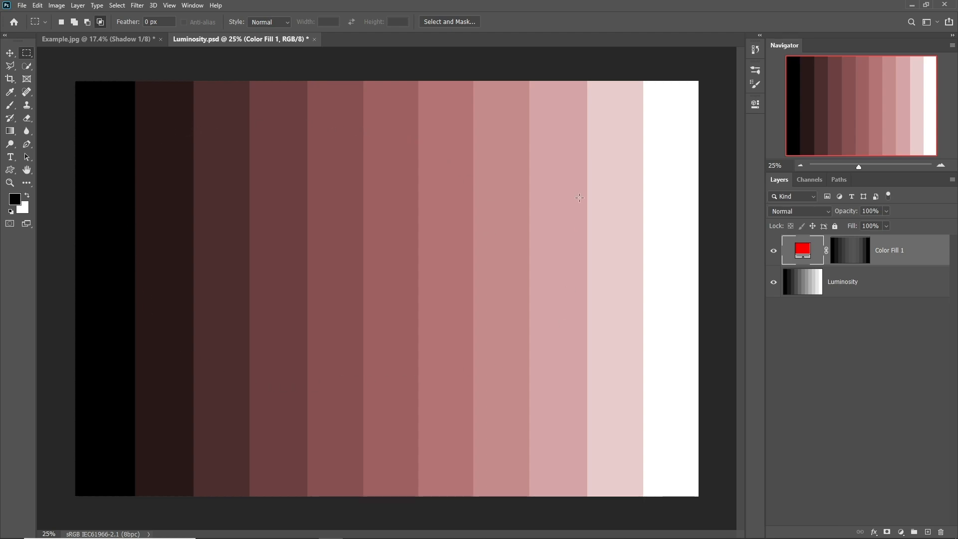
In Example.jpg, load the Highlight 1 channel as a selection and intersect it with the Shadow 1 channel.
click(98, 40)
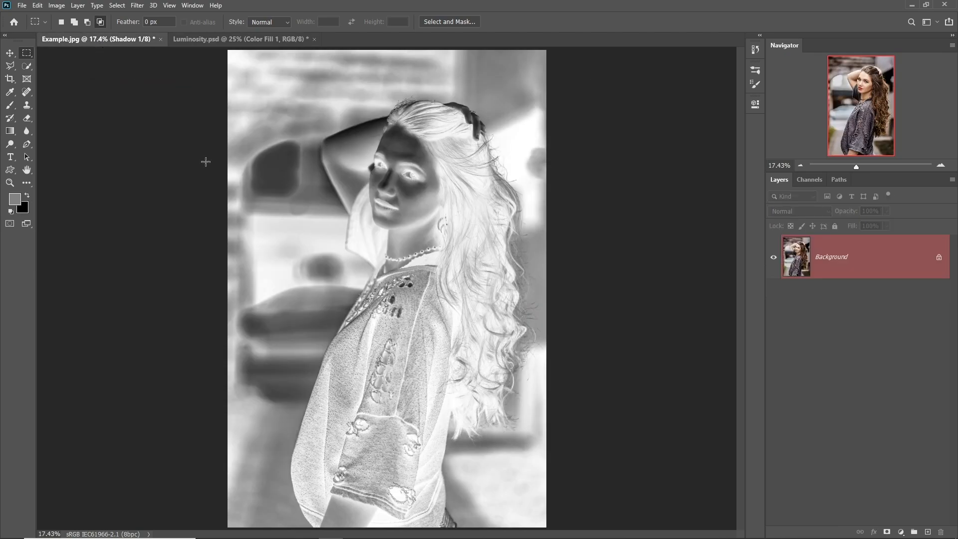
click(808, 180)
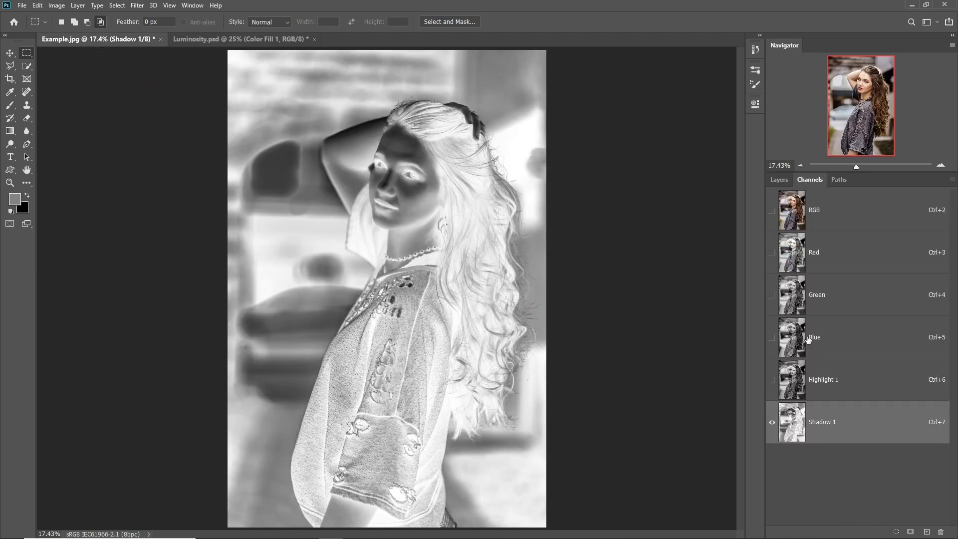
click(829, 373)
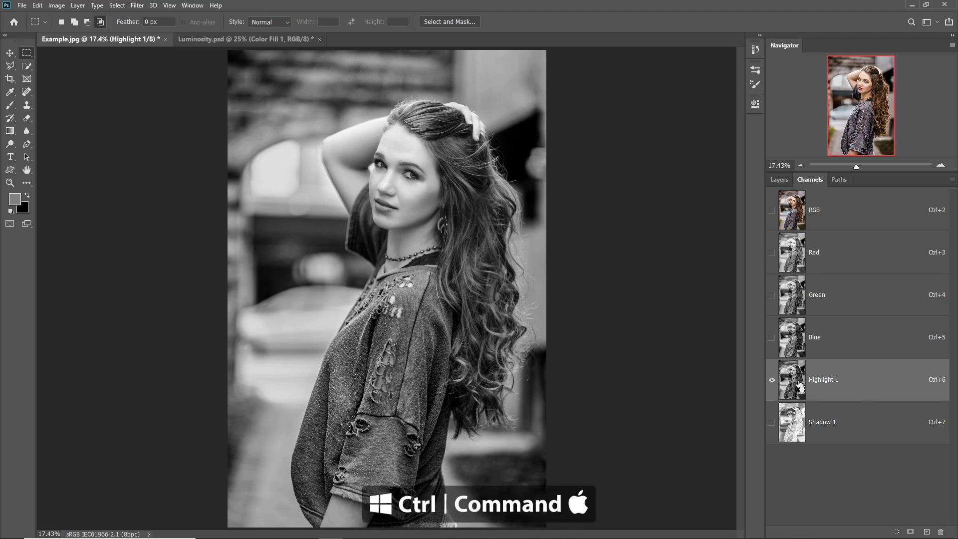
ctrl+click(799, 385)
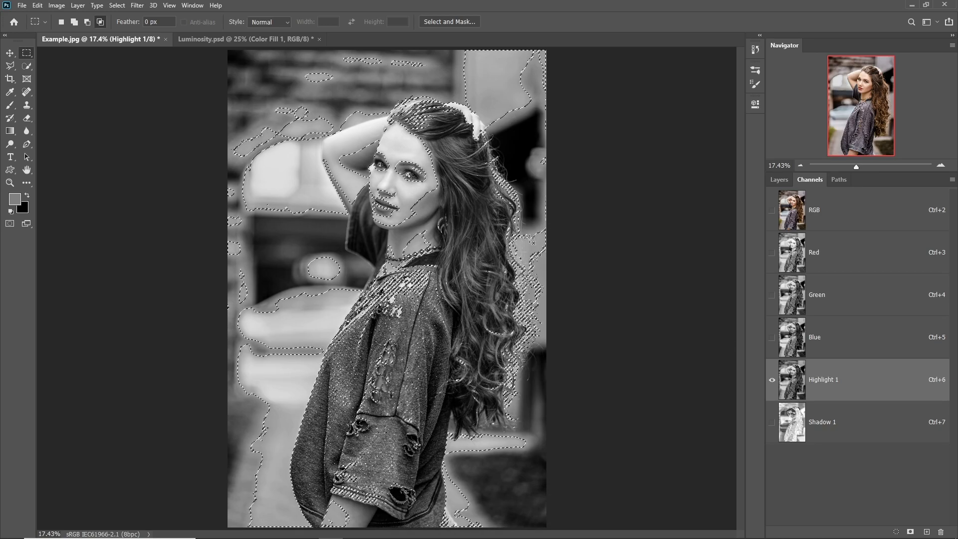
ctrl+alt+shift+click(798, 424)
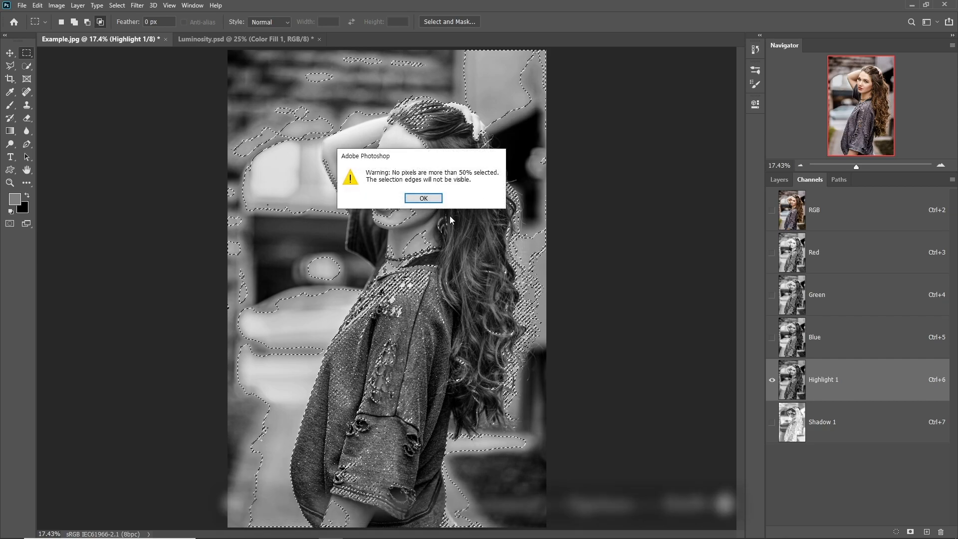
click(423, 199)
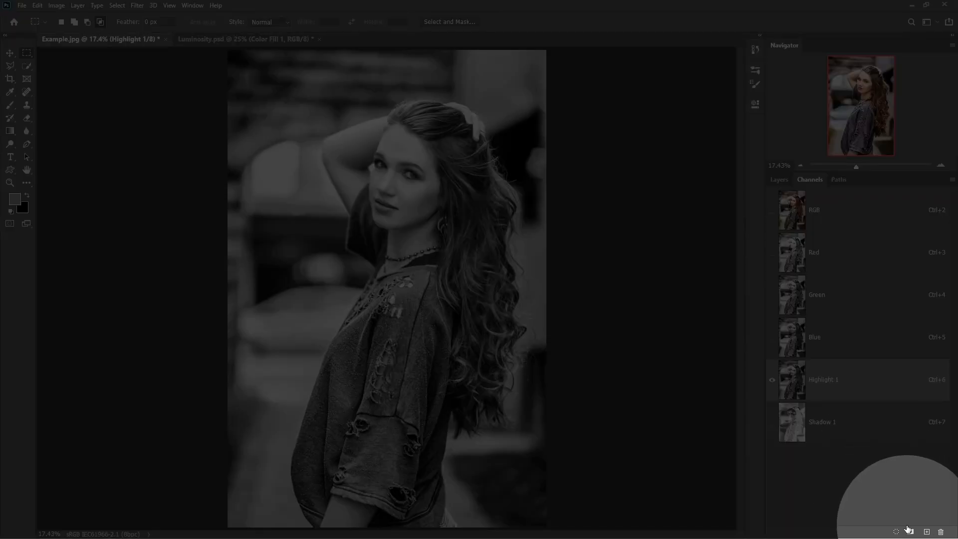
Save the intersected selection as a new channel, name it Middle, and place it between Highlight 1 and Shadow 1.
click(911, 532)
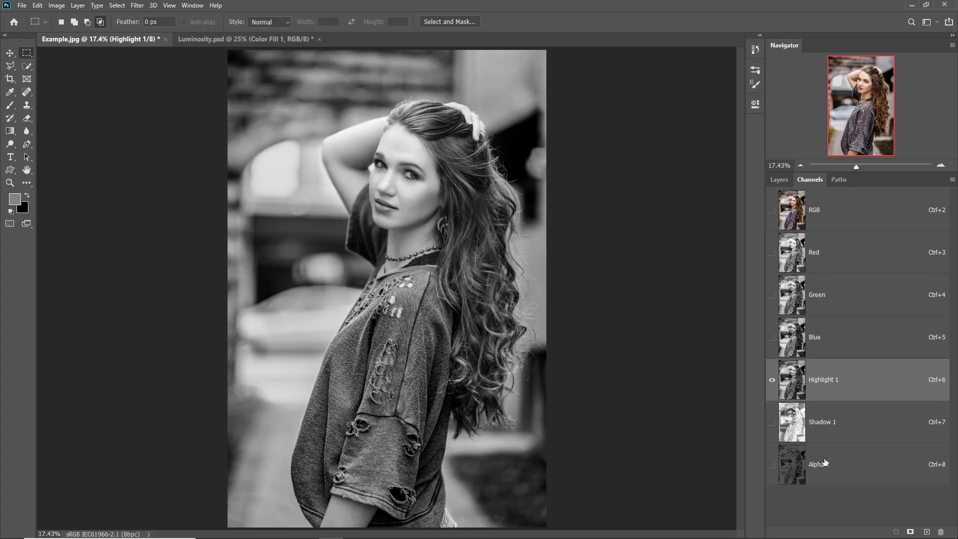
click(798, 471)
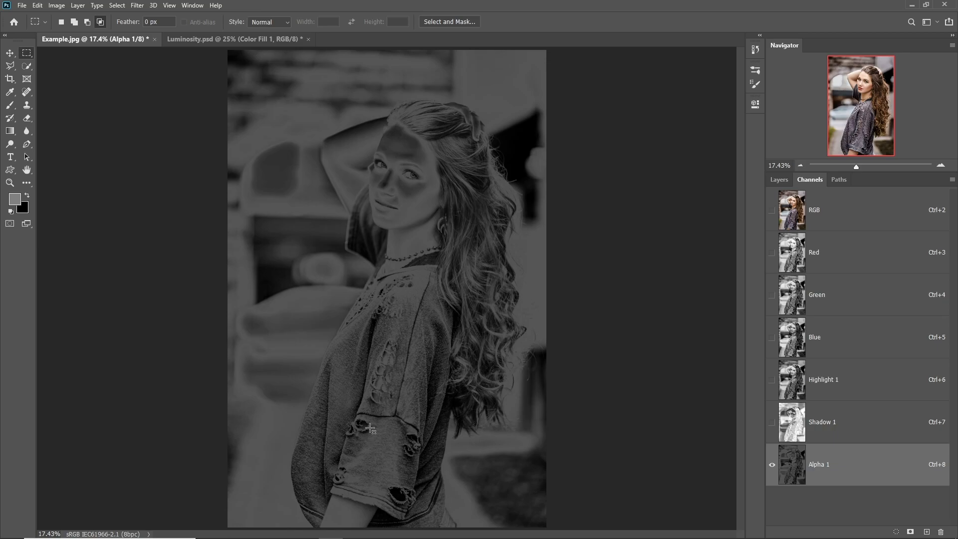
double_click(818, 464)
text(Middle)
key(Return)
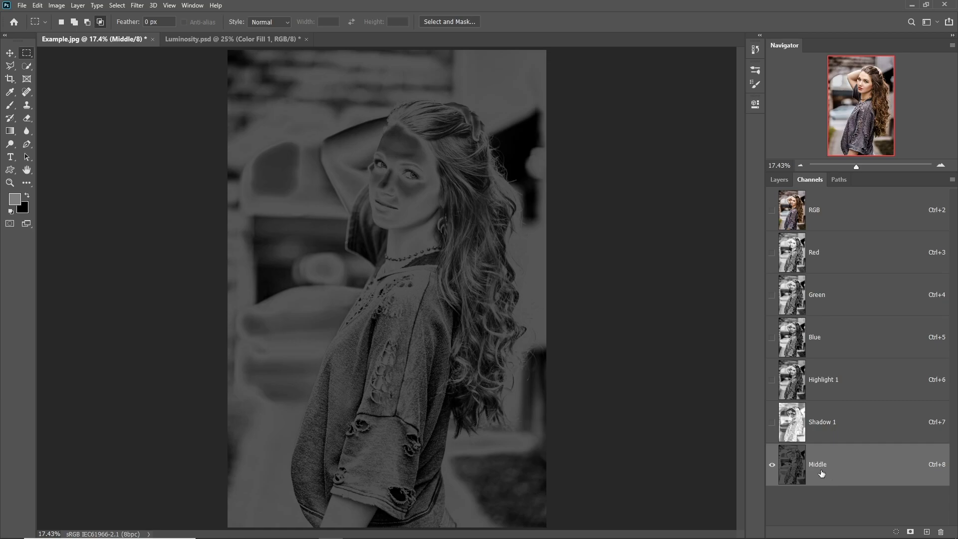
drag(822, 473, 827, 406)
Compare the Highlight 1, Middle and Shadow 1 channels by viewing each in turn.
click(830, 386)
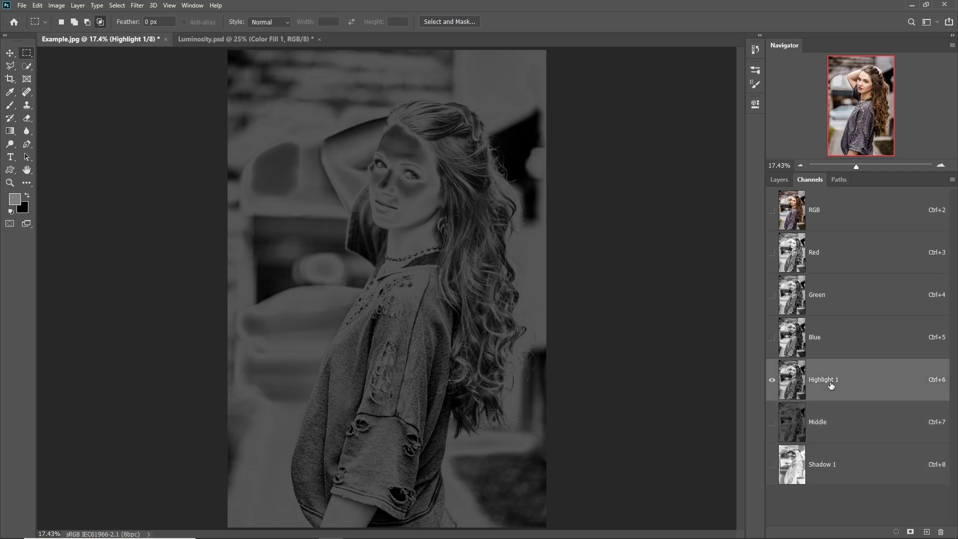
click(825, 468)
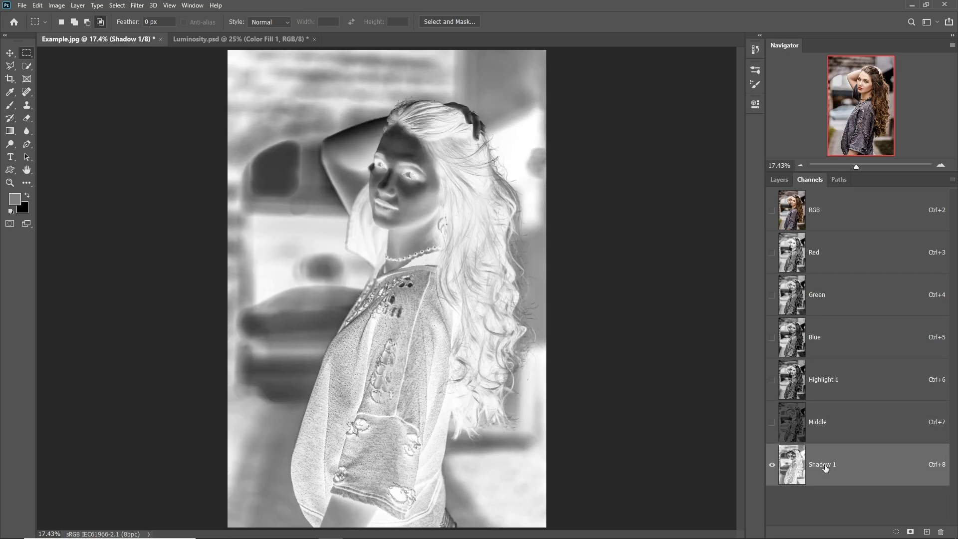
click(822, 428)
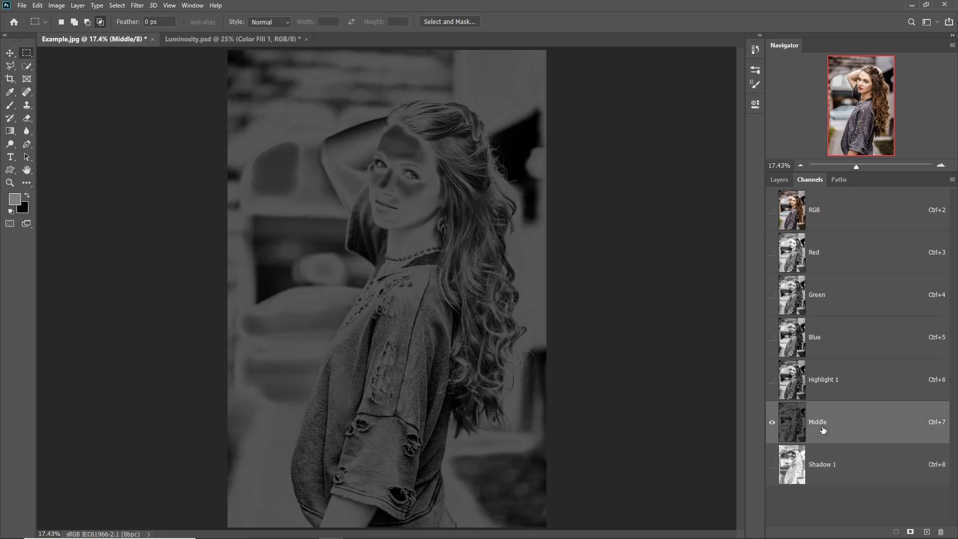
click(794, 385)
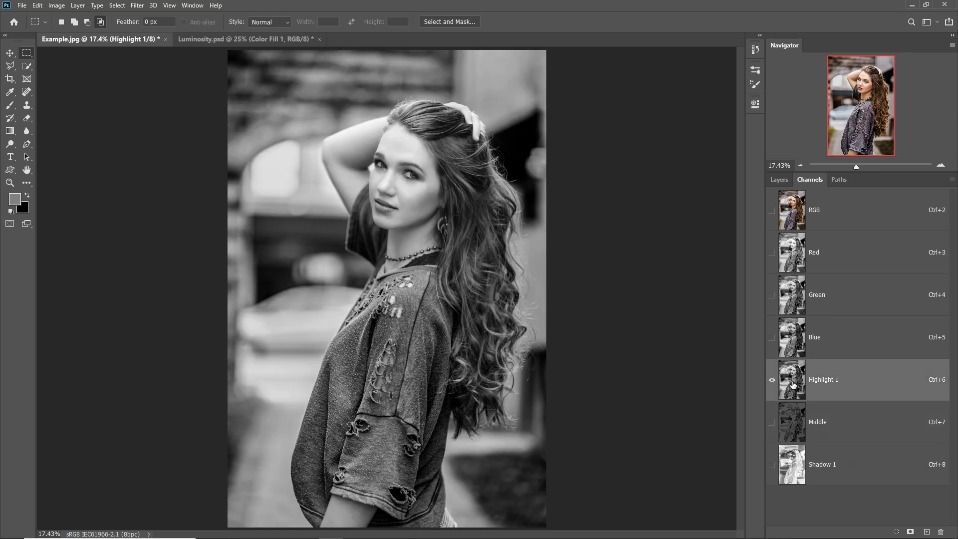
click(801, 423)
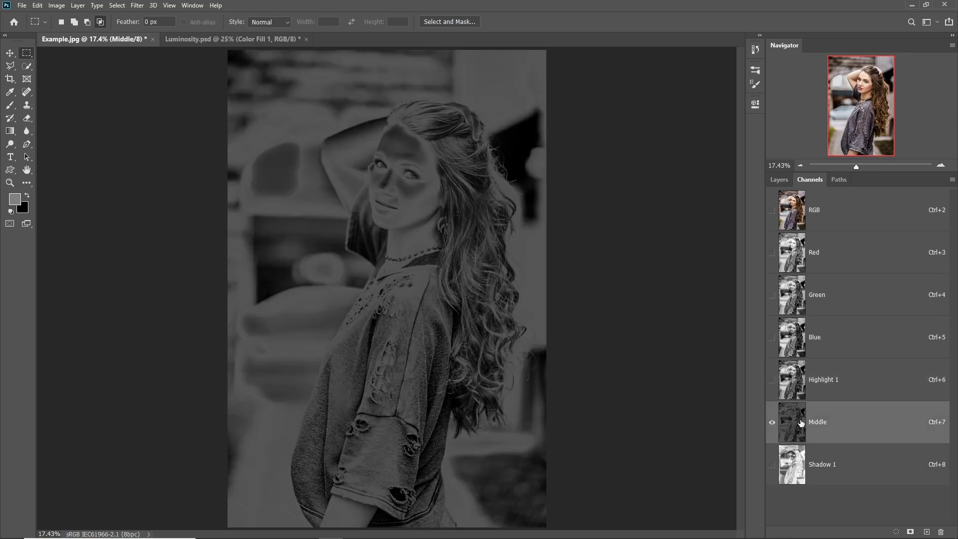
click(796, 468)
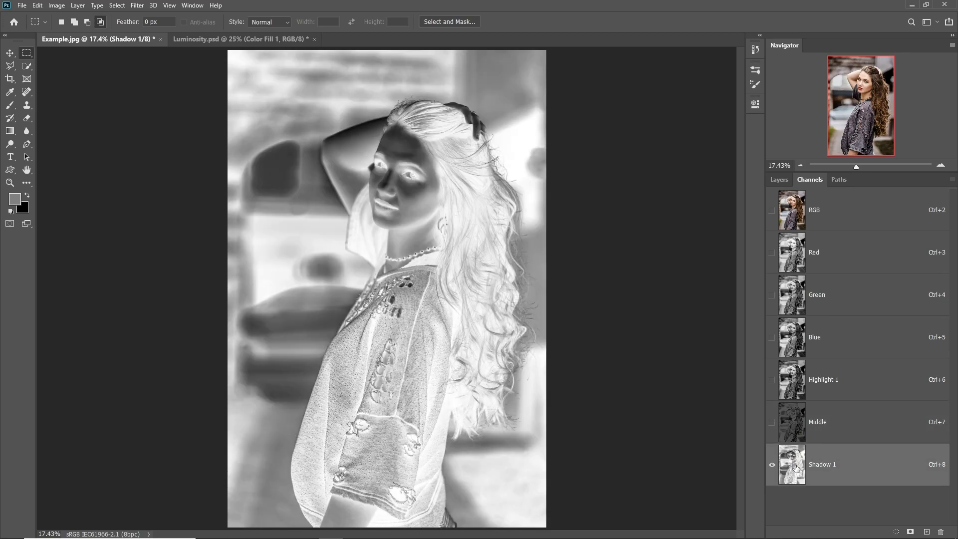
click(821, 389)
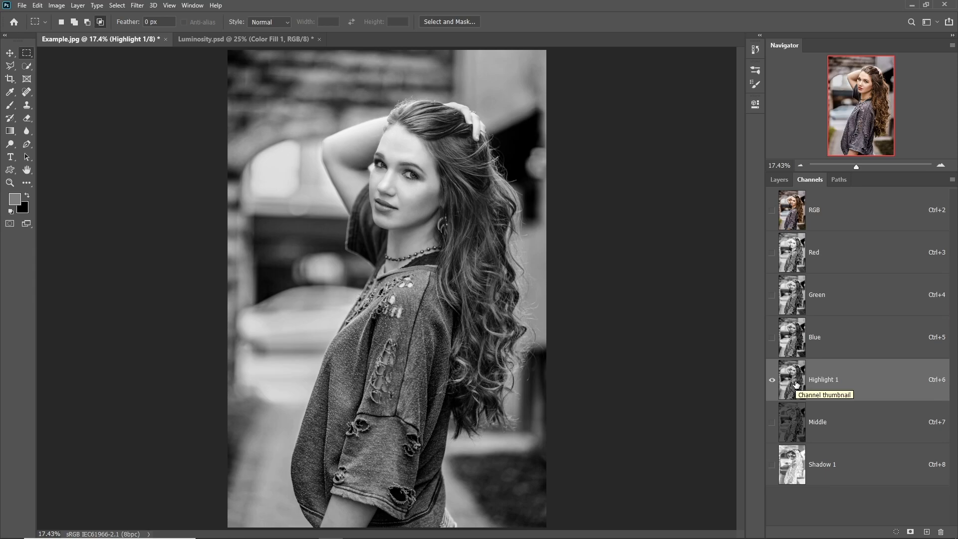
click(821, 427)
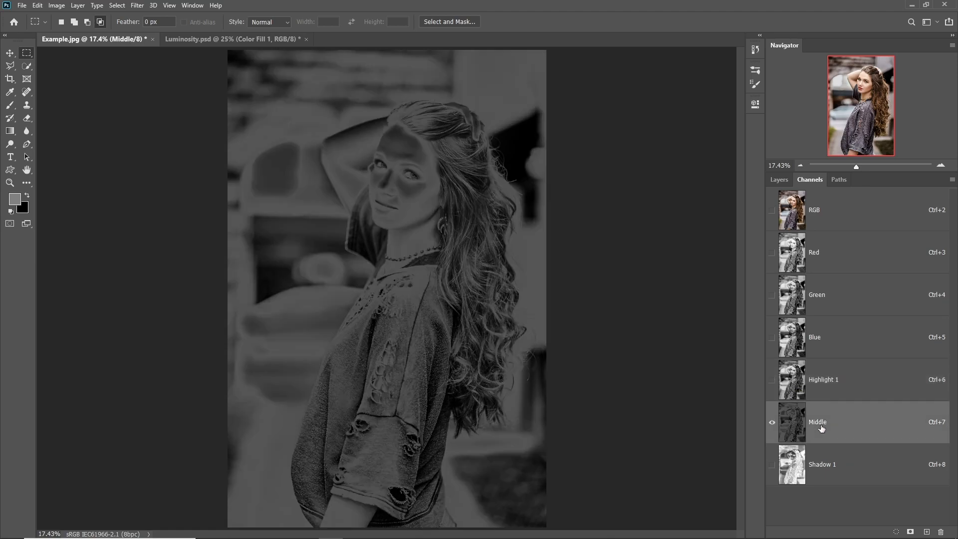
click(823, 468)
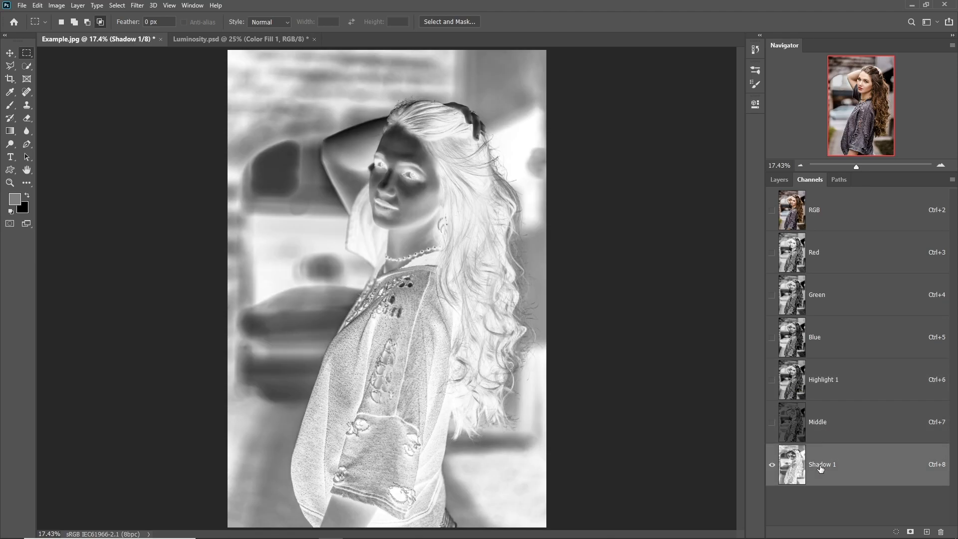
Intersect Highlight 1 with itself and save it as a channel, then intersect that selection with Alpha 1 and save a second channel.
click(813, 391)
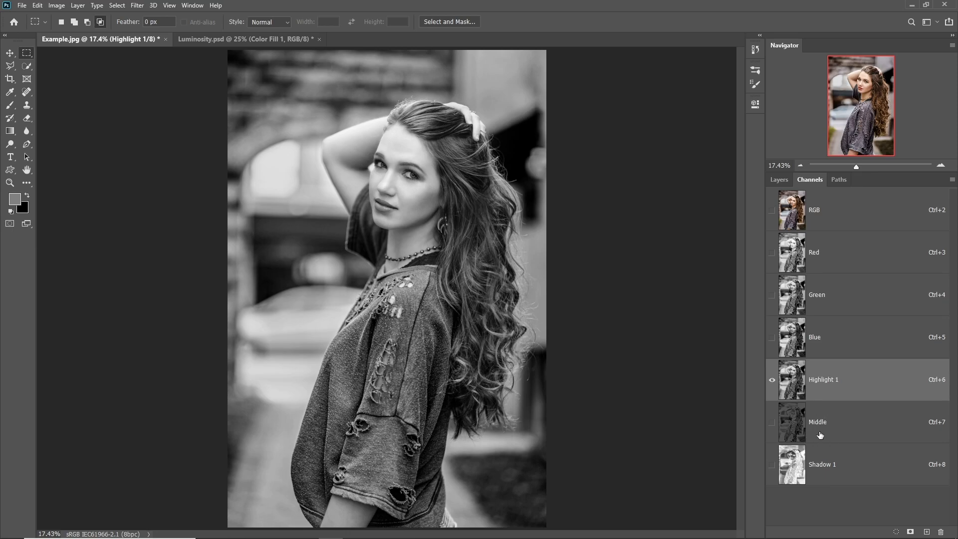
ctrl+click(795, 387)
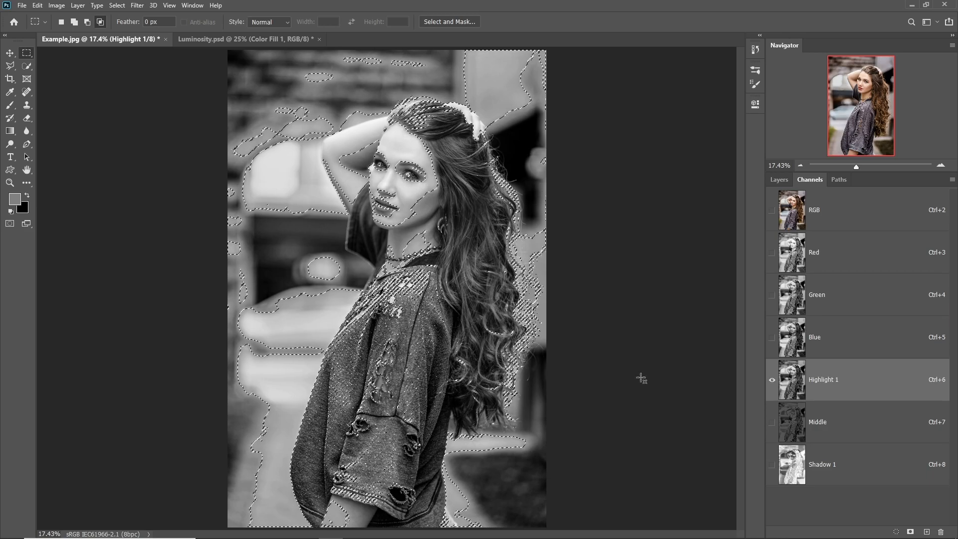
ctrl+alt+shift+click(794, 388)
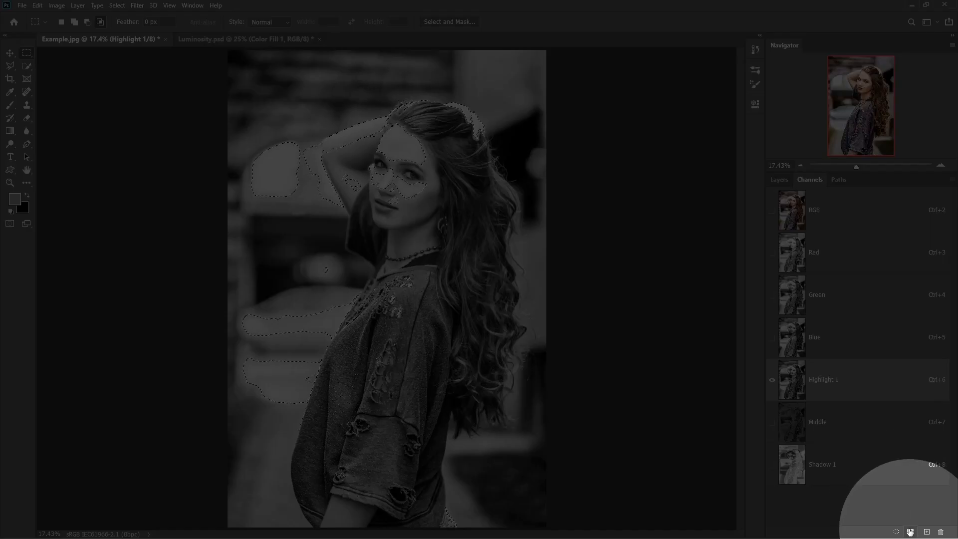
click(911, 531)
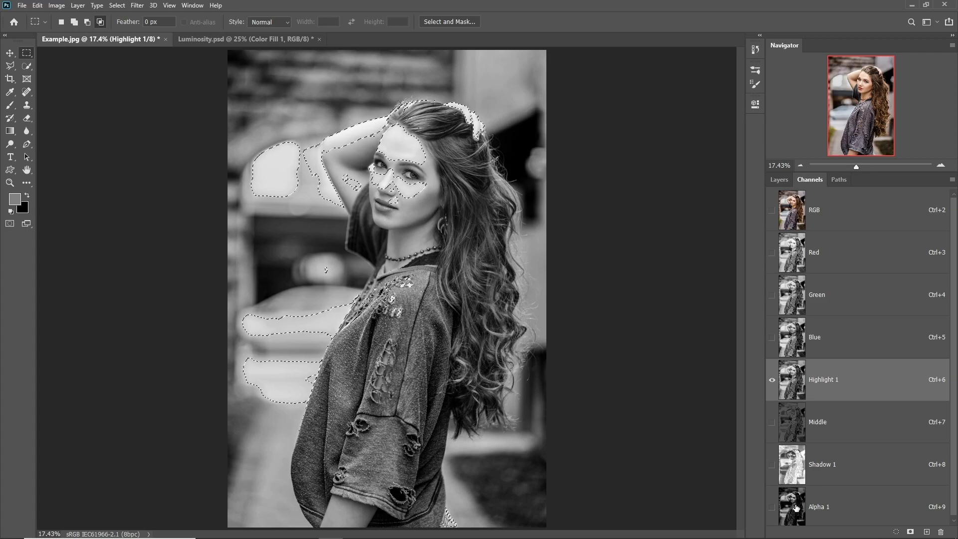
click(797, 508)
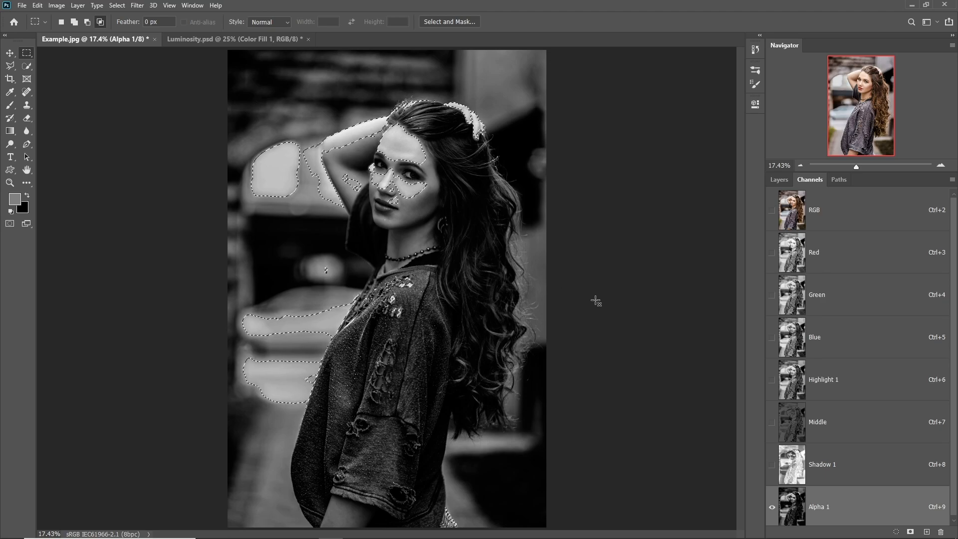
ctrl+alt+shift+click(788, 504)
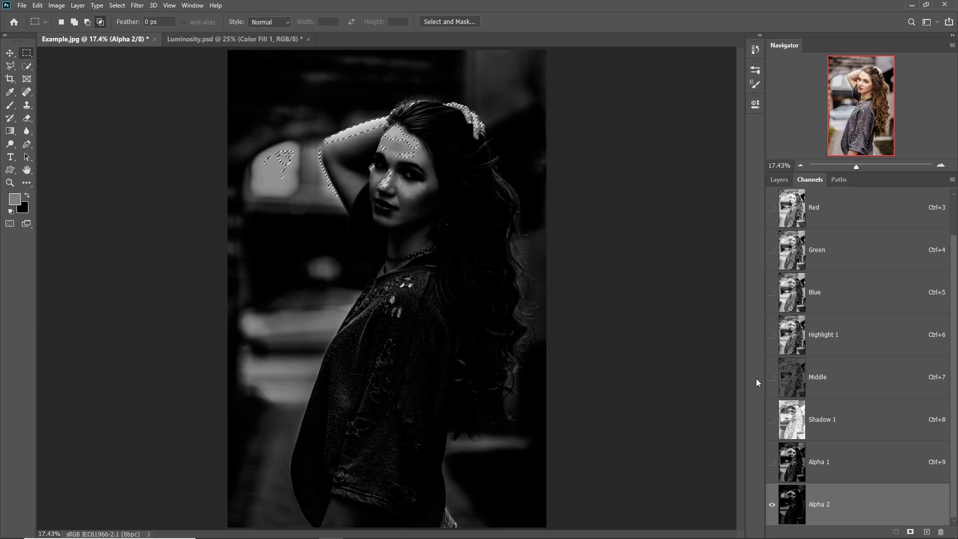
Move Alpha 1 and Alpha 2 directly below Highlight 1 and rename Alpha 1 as Highlight 2.
drag(792, 462, 798, 355)
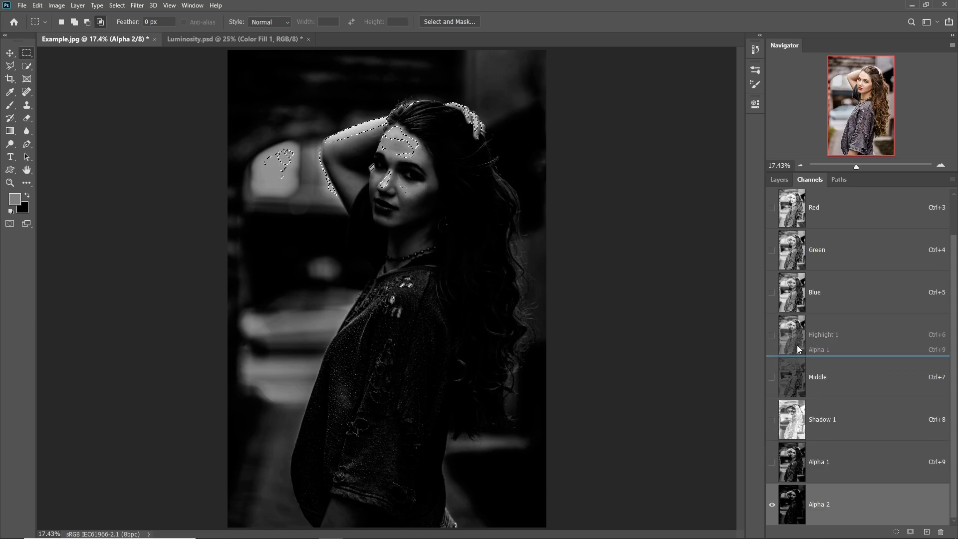
drag(792, 504, 798, 398)
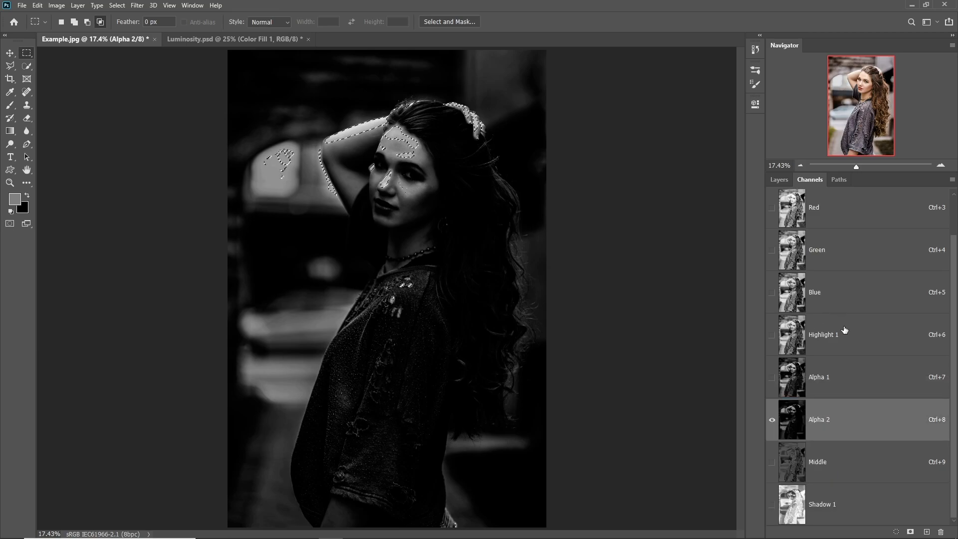
double_click(827, 335)
key(ctrl+c)
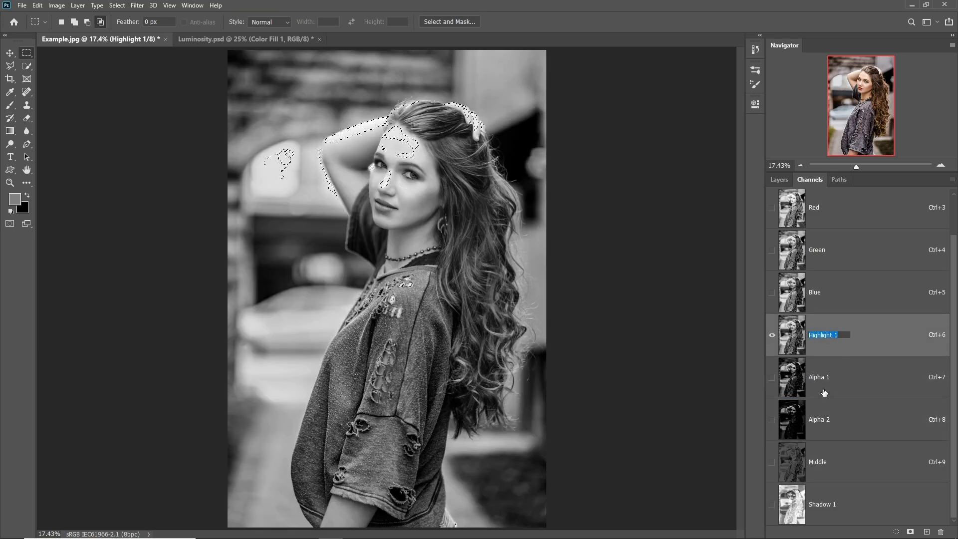
double_click(824, 376)
key(ctrl+v)
key(Return)
Rename the Alpha 2 channel as Highlight 3 and deselect the active selection.
double_click(822, 420)
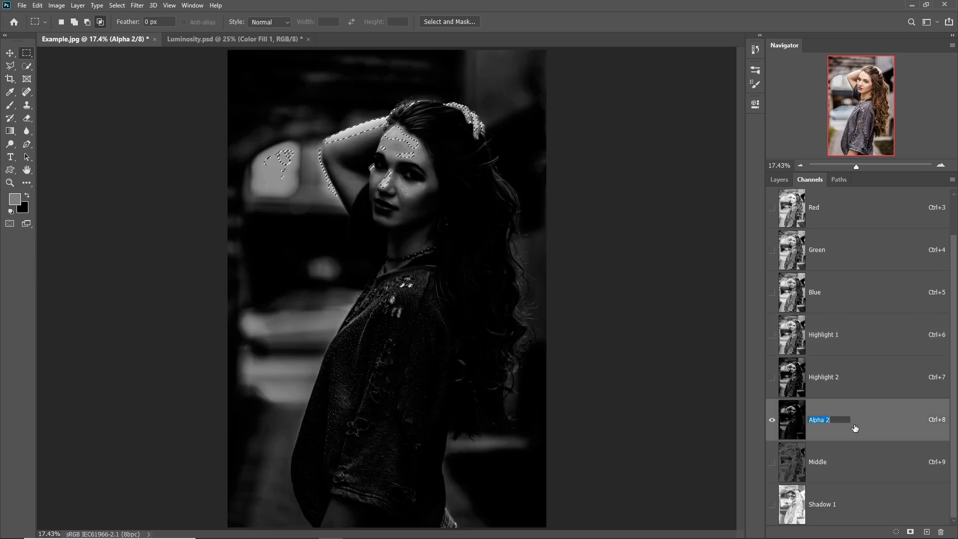
key(ctrl+v)
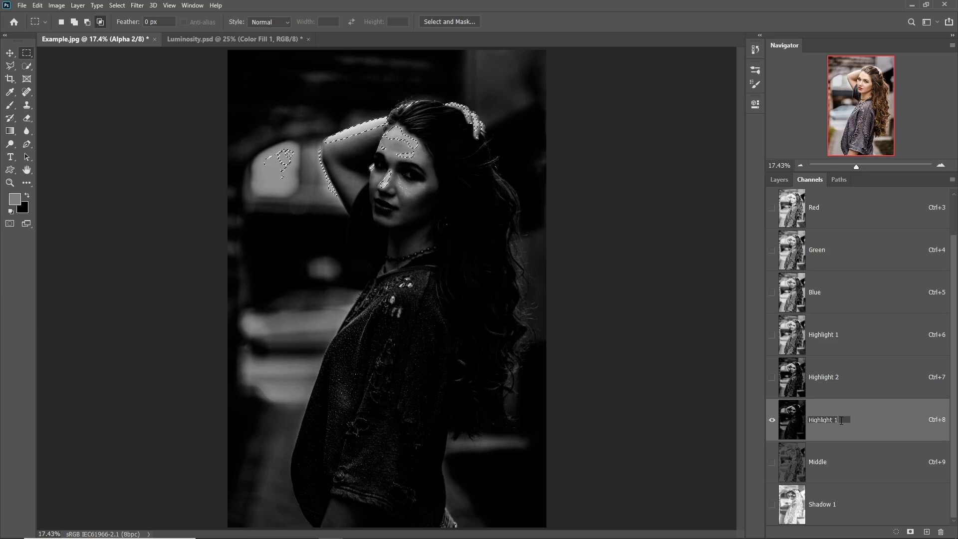
key(Return)
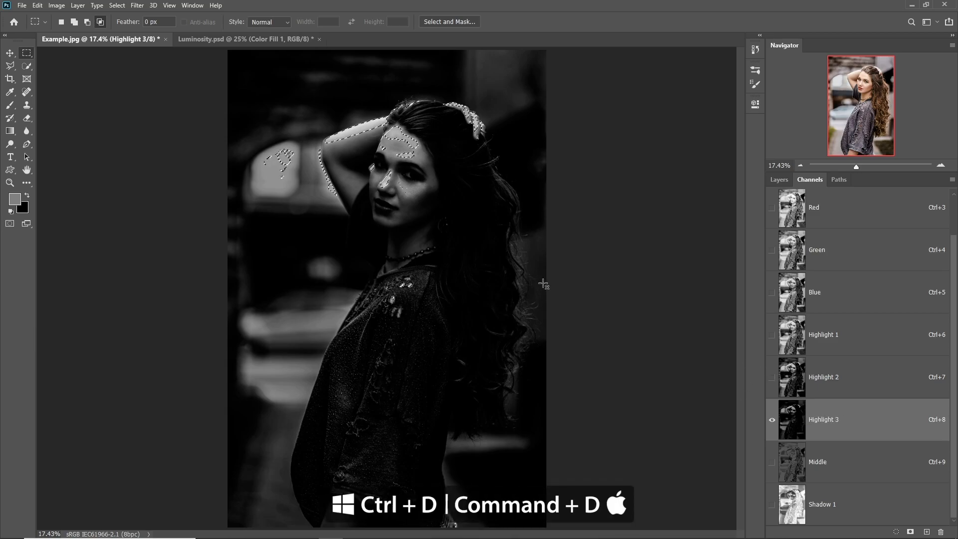
key(ctrl+d)
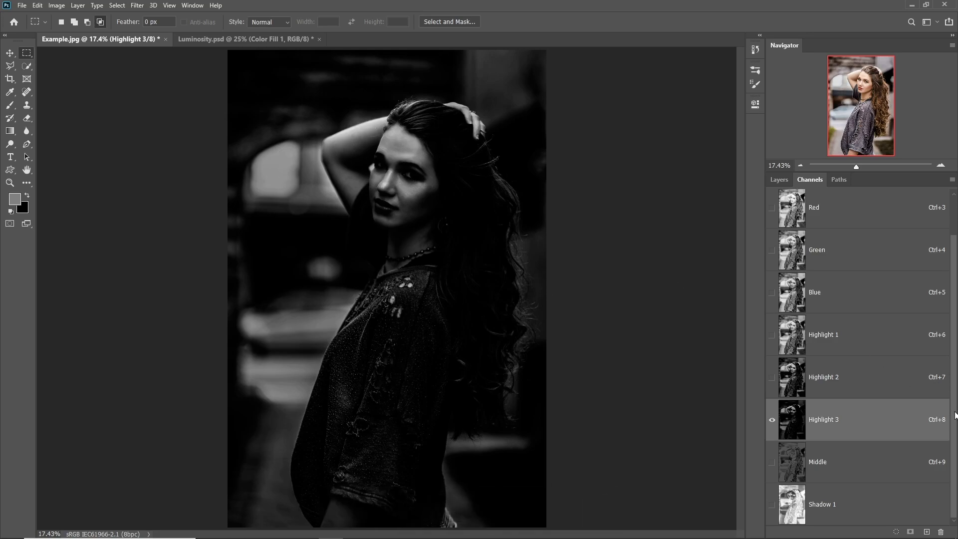
Load Shadow 1 as a selection, intersect it with itself, and save two progressively narrower shadow selections as new channels.
click(847, 507)
ctrl+click(792, 505)
ctrl+alt+shift+click(792, 505)
click(910, 532)
ctrl+alt+shift+click(792, 462)
click(910, 532)
Rename the two new shadow channels as Shadow 2 and Shadow 3, and deselect the active selection.
double_click(821, 463)
double_click(823, 420)
double_click(829, 465)
text(Shadow 2)
double_click(829, 504)
text(Shadow 3)
key(Return)
key(ctrl+d)
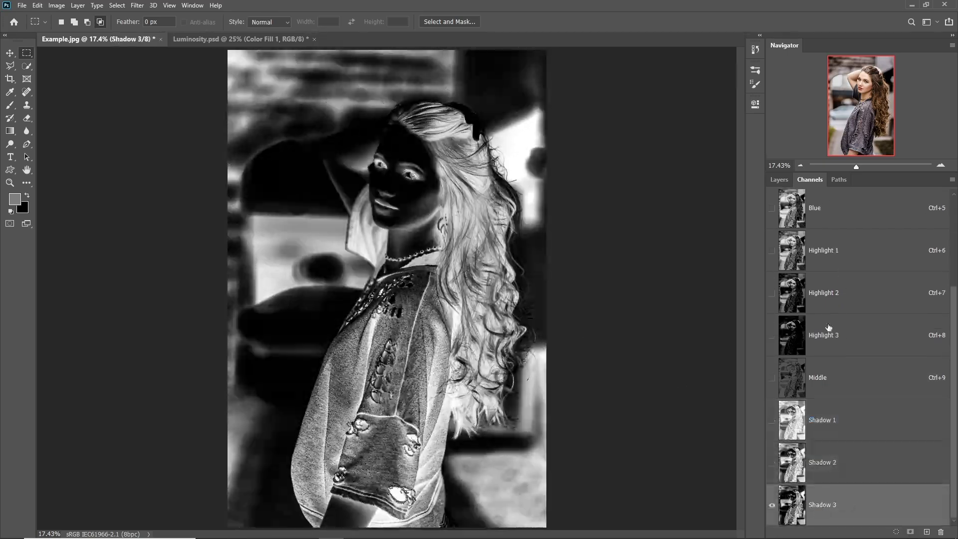
Compare the Highlight 1–3, Middle and Shadow 1–3 channels one by one, and return to the RGB composite.
click(828, 259)
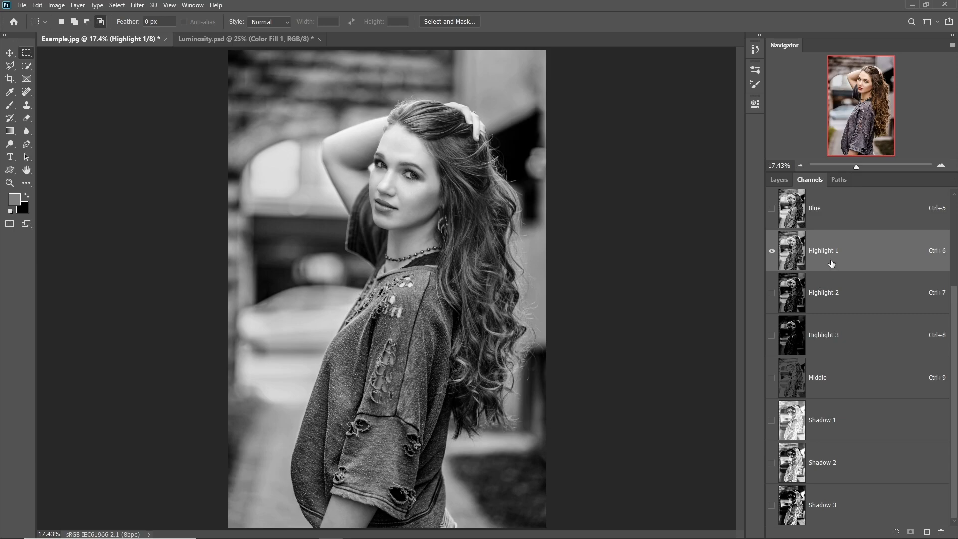
click(831, 282)
click(828, 329)
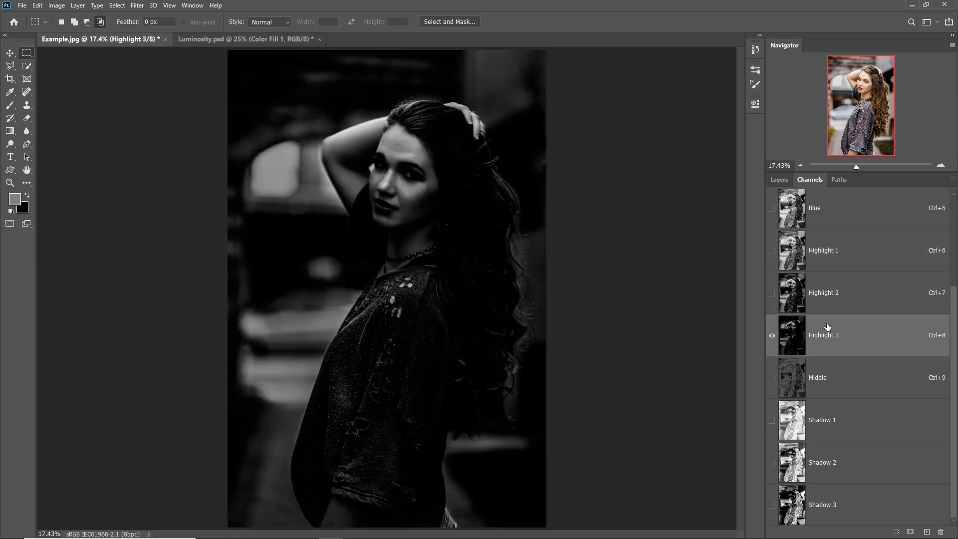
click(831, 416)
click(825, 460)
click(821, 497)
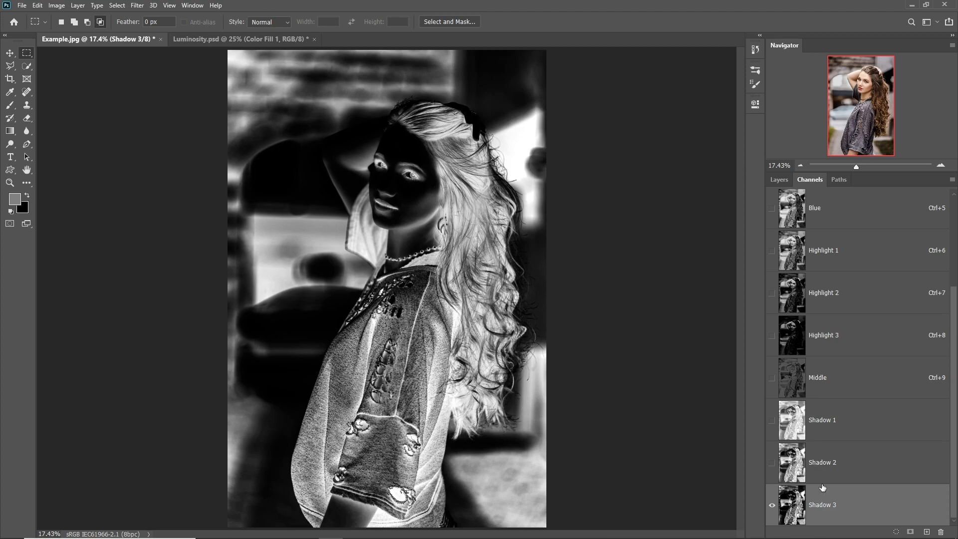
click(819, 385)
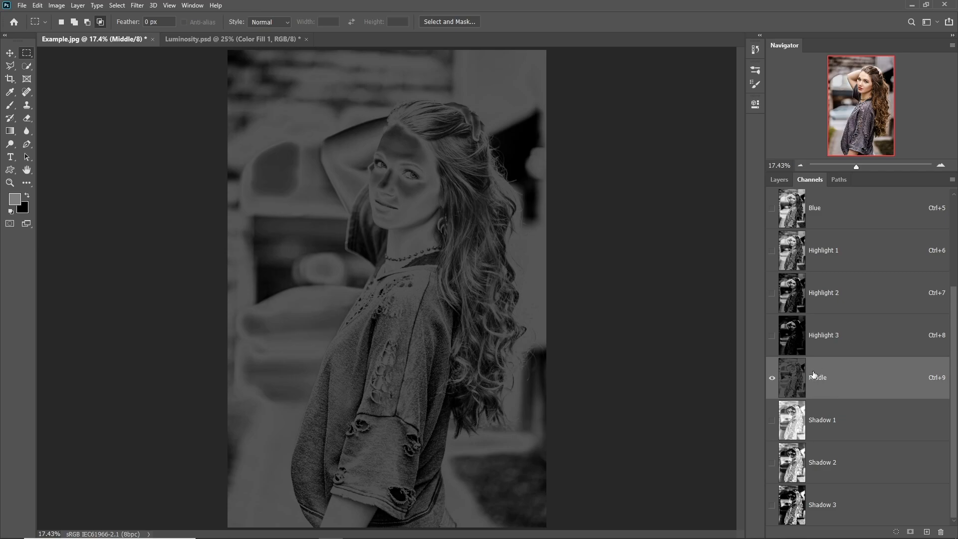
click(815, 265)
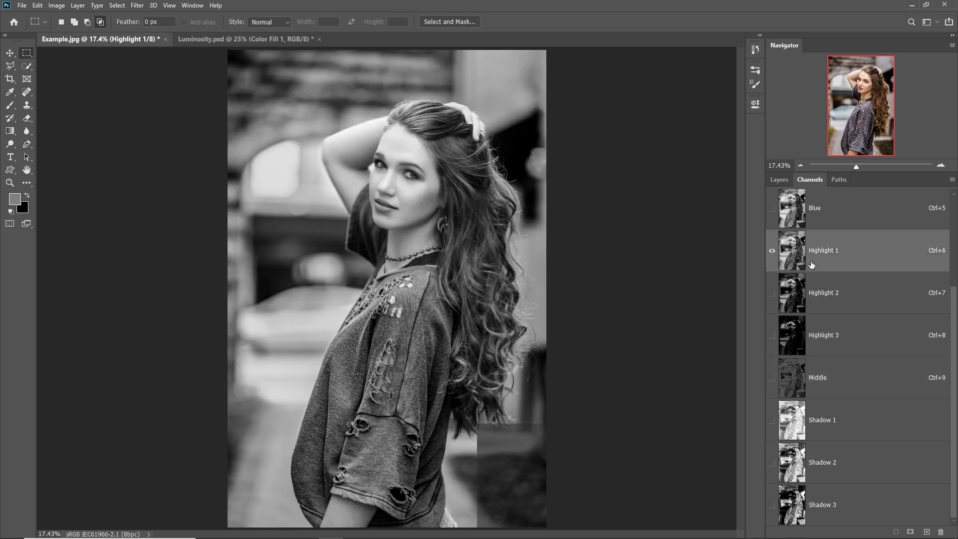
click(800, 299)
click(798, 335)
click(791, 385)
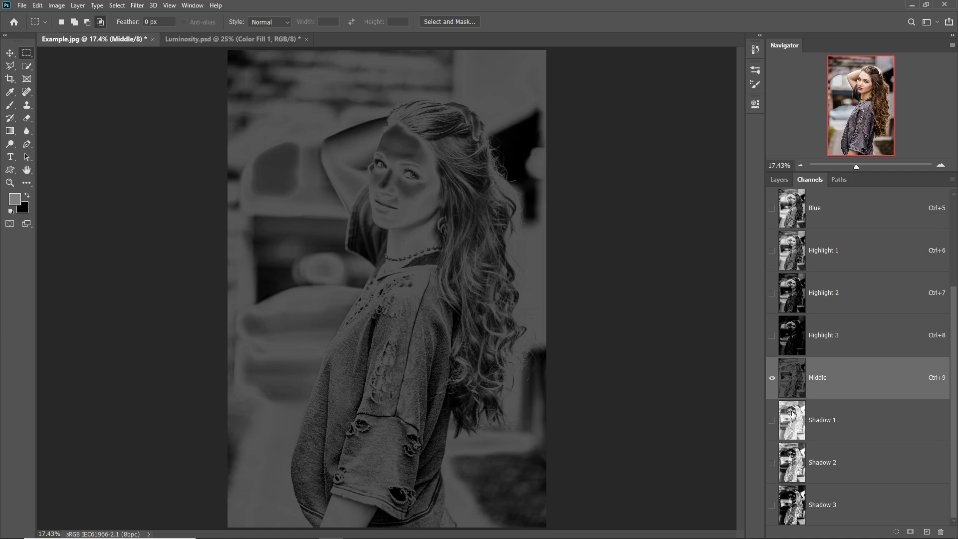
click(794, 419)
click(797, 459)
click(790, 501)
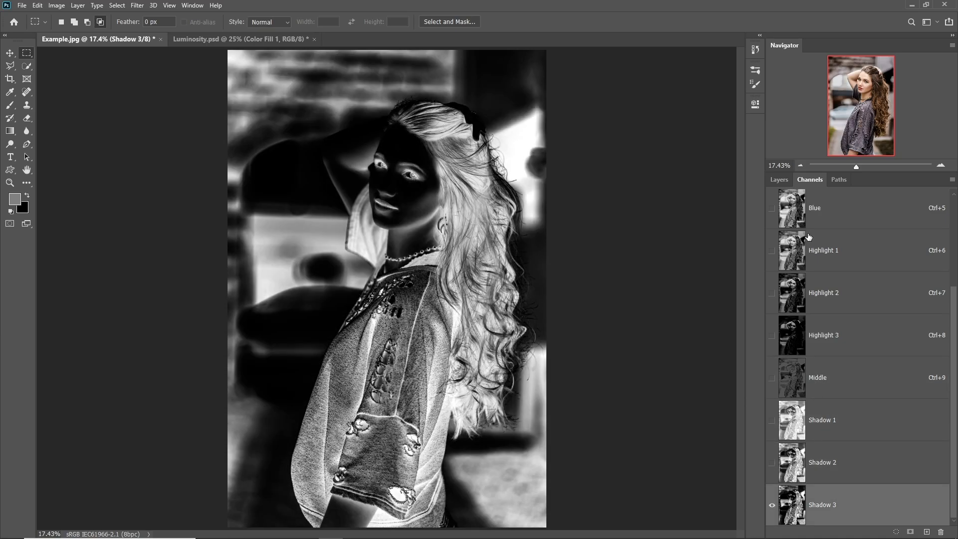
drag(953, 336, 955, 227)
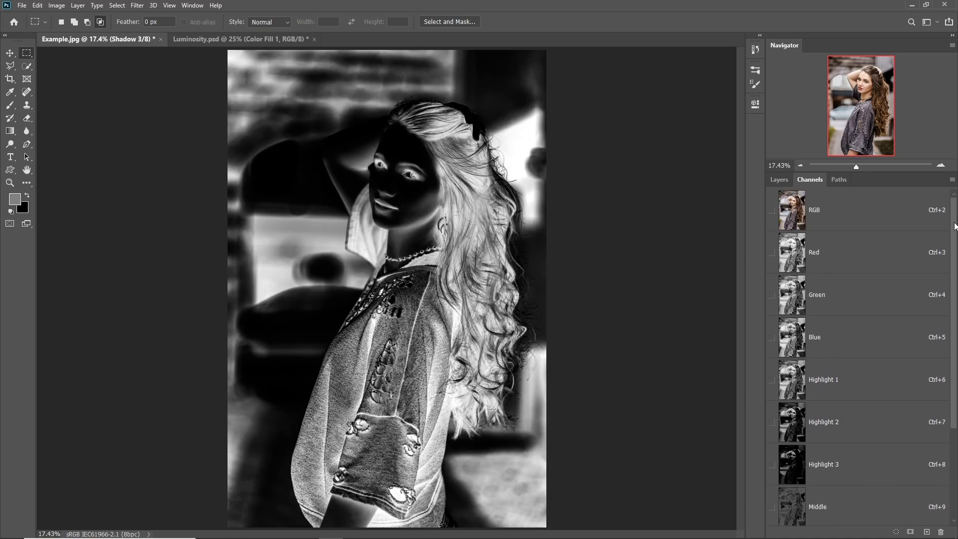
click(838, 215)
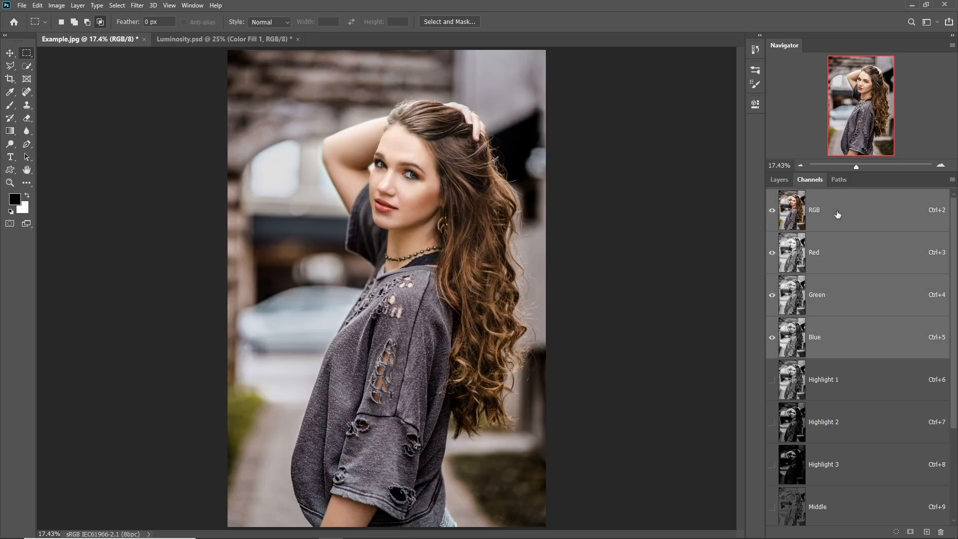
Load the Shadow 3 channel as a selection and return to the RGB composite.
click(780, 180)
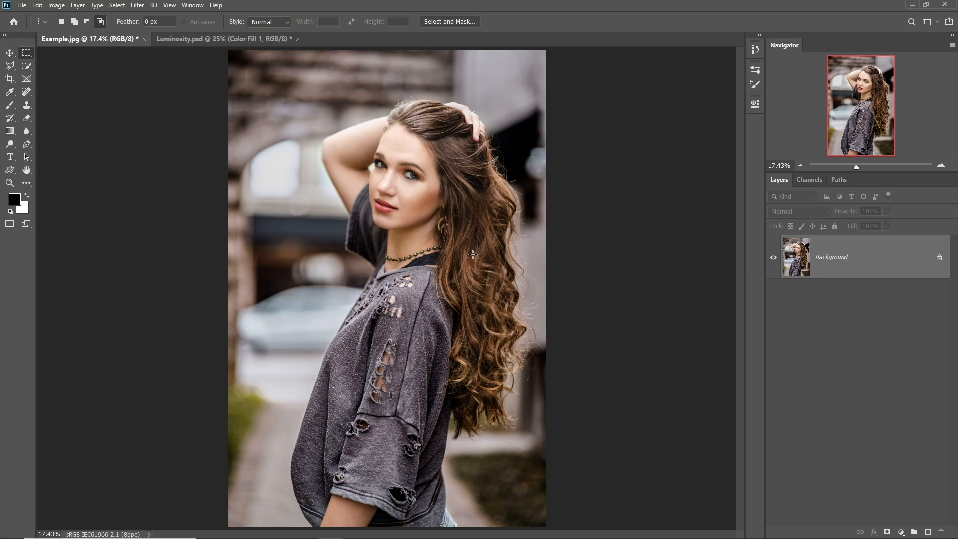
click(809, 180)
drag(949, 294, 953, 448)
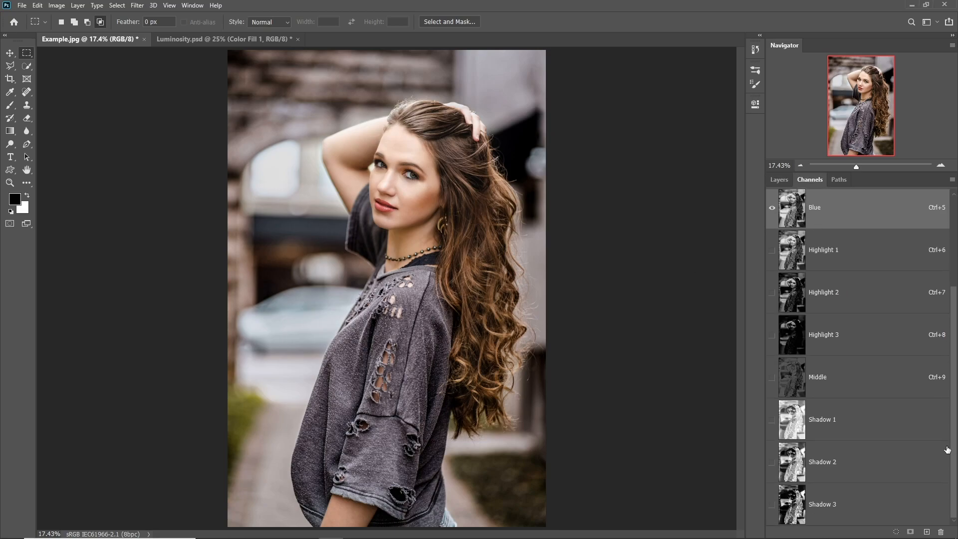
click(800, 510)
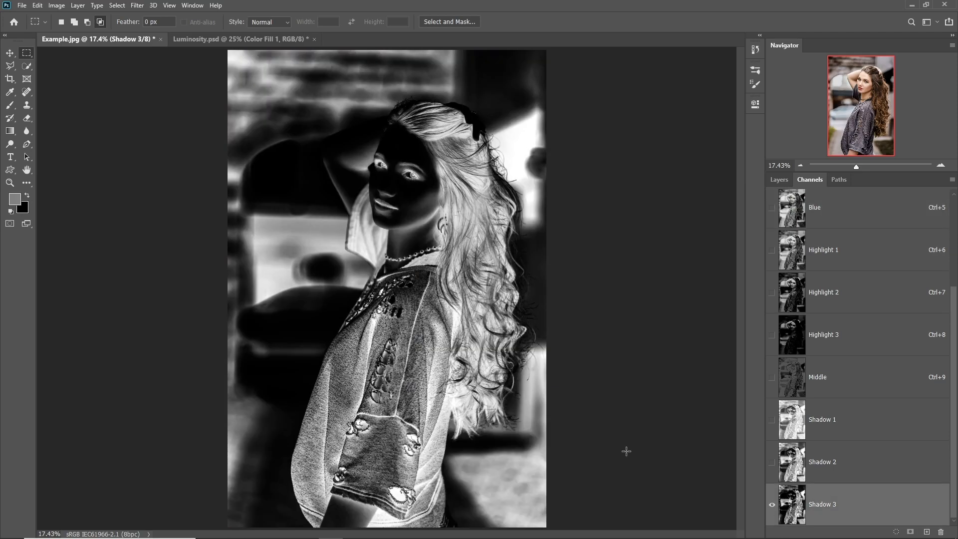
ctrl+click(796, 510)
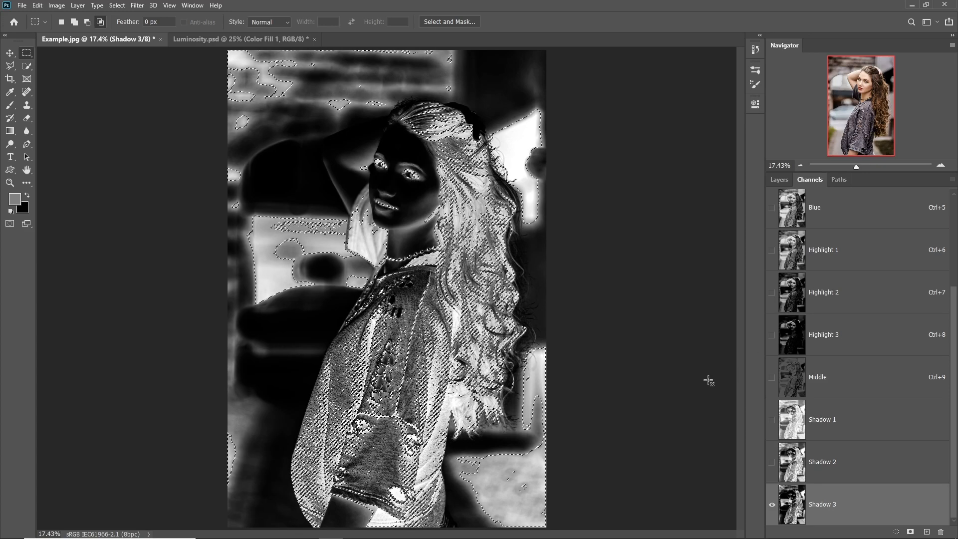
scroll(899, 299, up, 3)
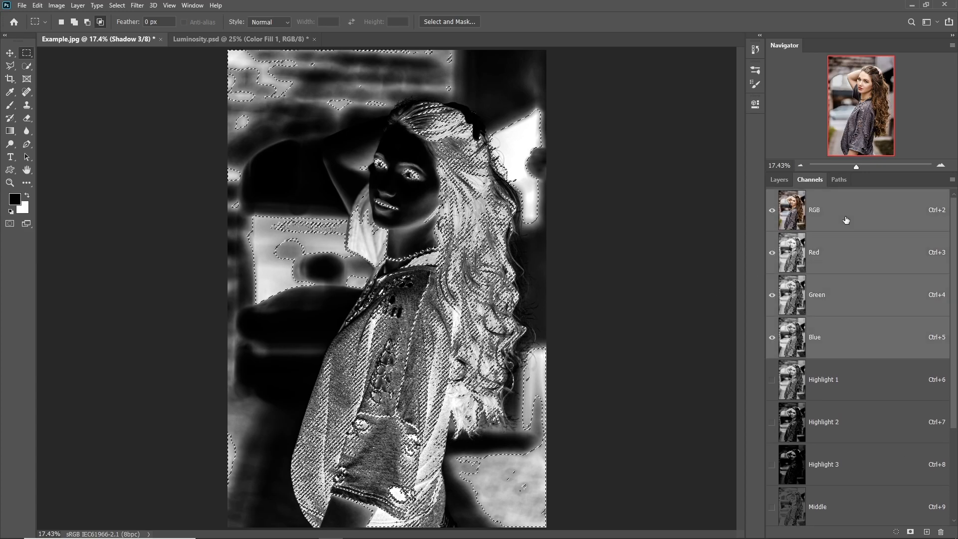
click(798, 209)
Add a Curves adjustment layer masked by the shadow selection, and set its blend mode to Overlay.
click(779, 179)
click(901, 532)
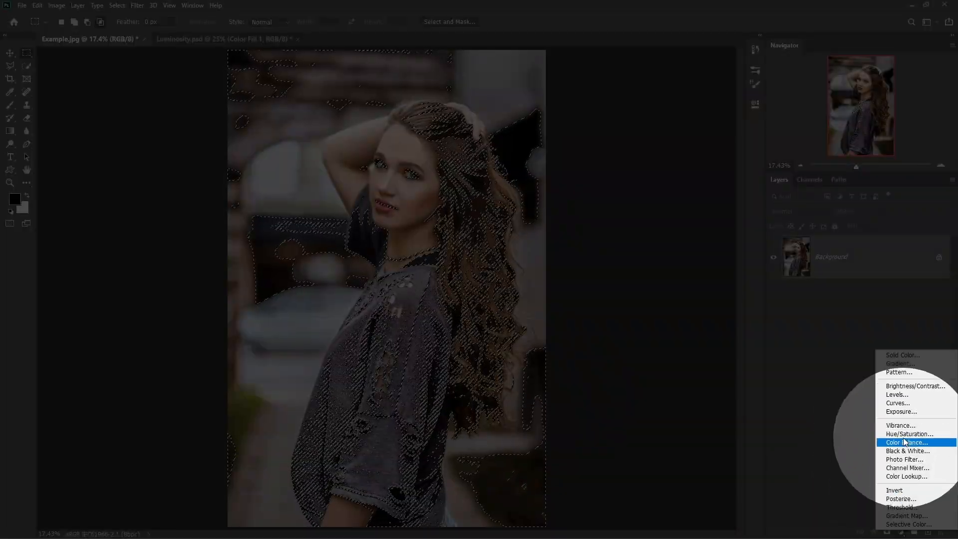
click(901, 403)
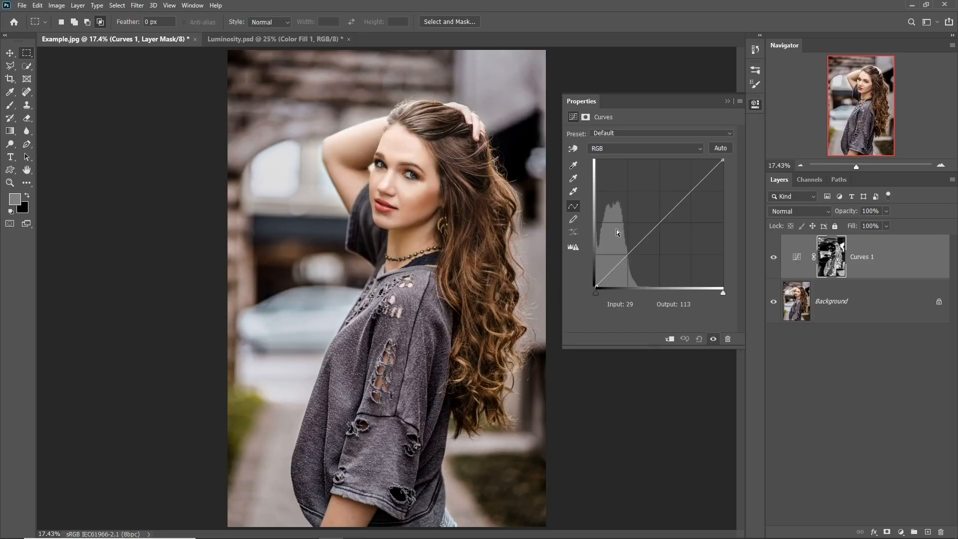
click(799, 211)
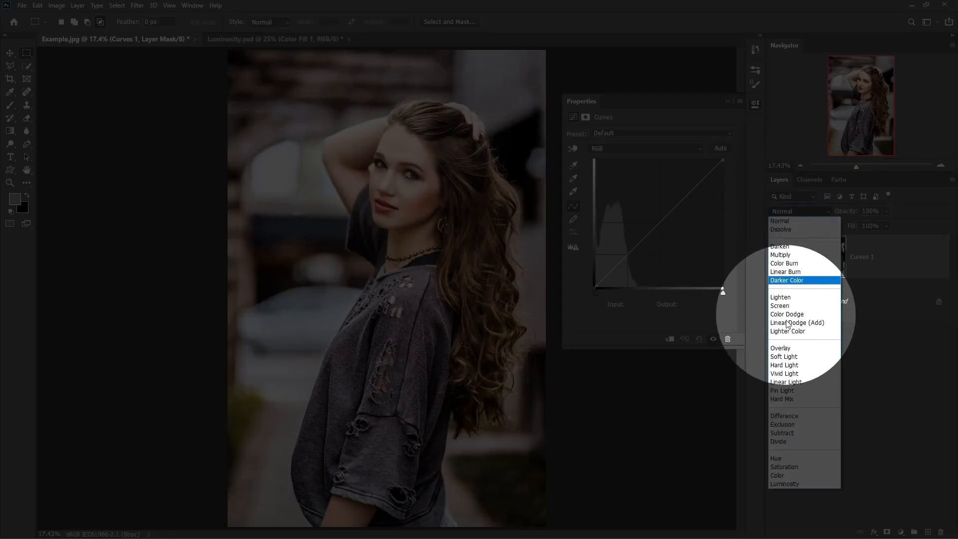
click(784, 345)
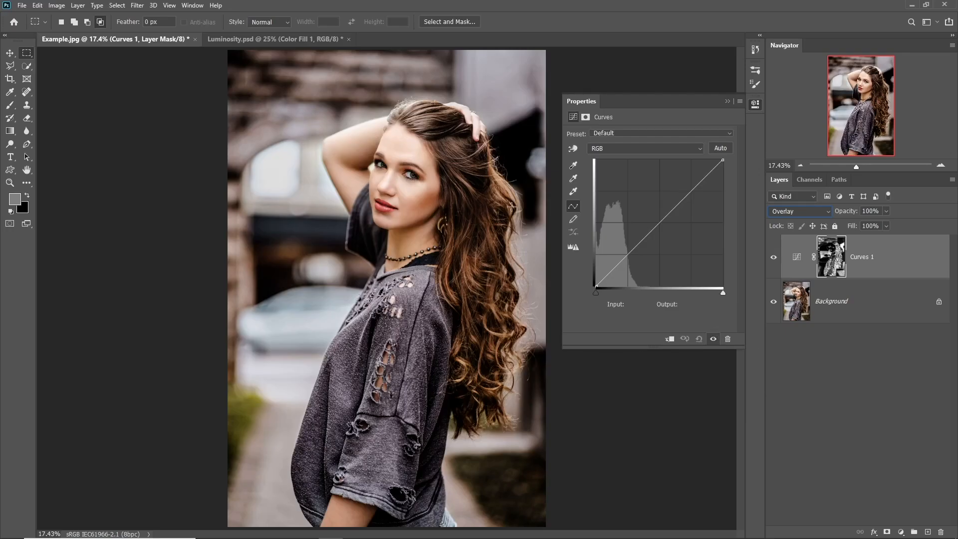
click(782, 259)
click(774, 257)
click(774, 257)
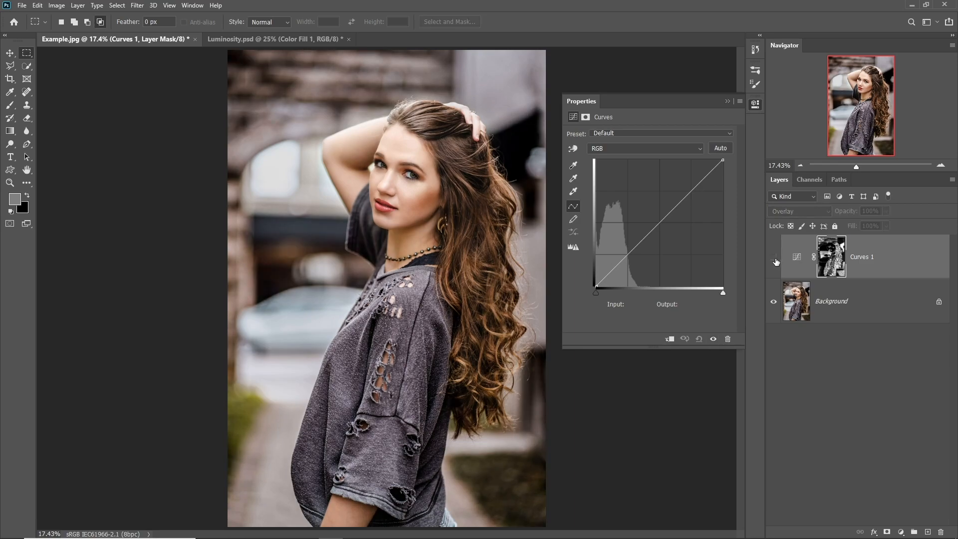
click(774, 258)
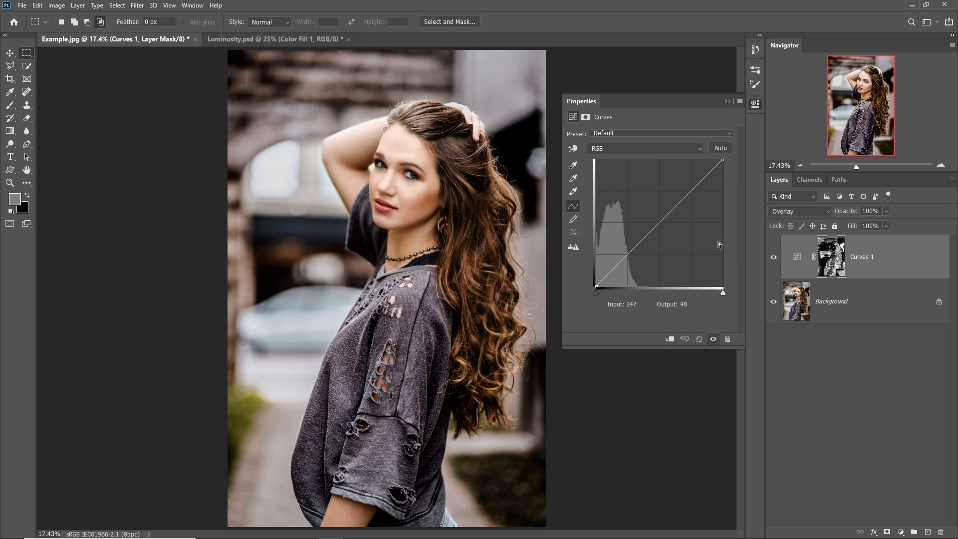
Lower the RGB curve's midpoint to input 135, output 121, and slightly raise the Blue curve in its highlights and shadows.
click(661, 224)
drag(661, 225, 664, 227)
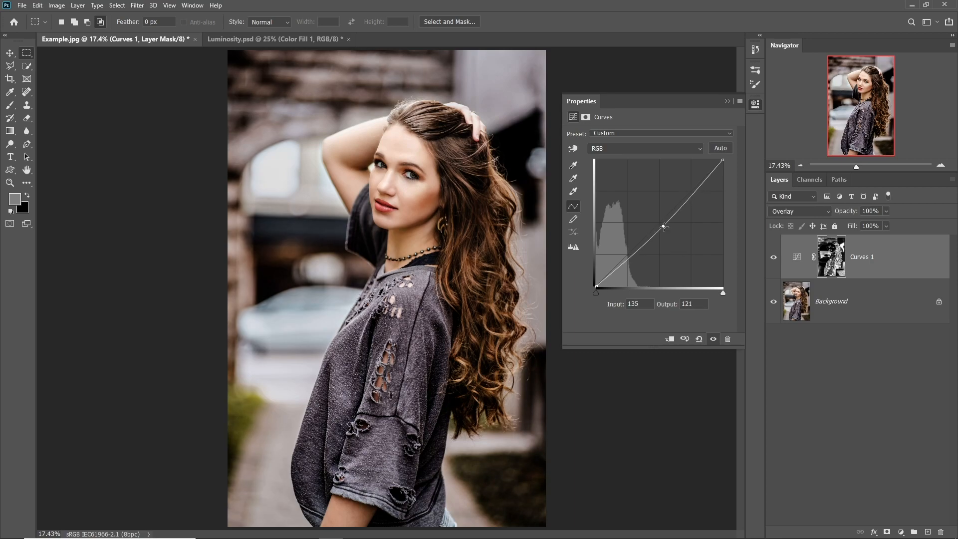
click(632, 148)
click(611, 185)
drag(696, 185, 695, 182)
drag(620, 253, 622, 248)
click(752, 106)
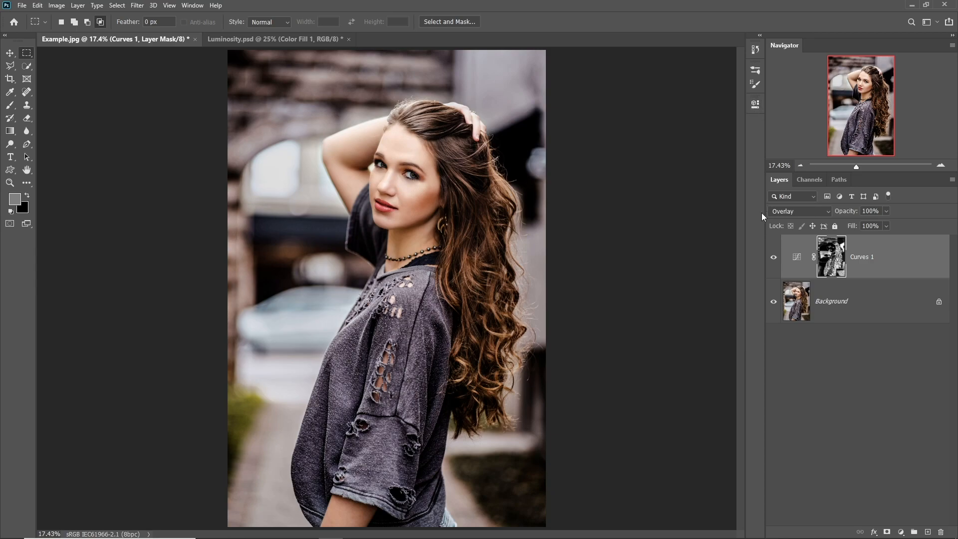
Compare the portrait with and without the shadow Curves adjustment.
click(774, 258)
click(773, 258)
click(774, 258)
click(774, 258)
click(773, 258)
click(774, 259)
click(774, 258)
click(774, 258)
click(774, 258)
click(774, 258)
Load the Curves 1 layer's mask as a selection and add a Hue/Saturation adjustment layer masked by it.
click(812, 182)
click(779, 180)
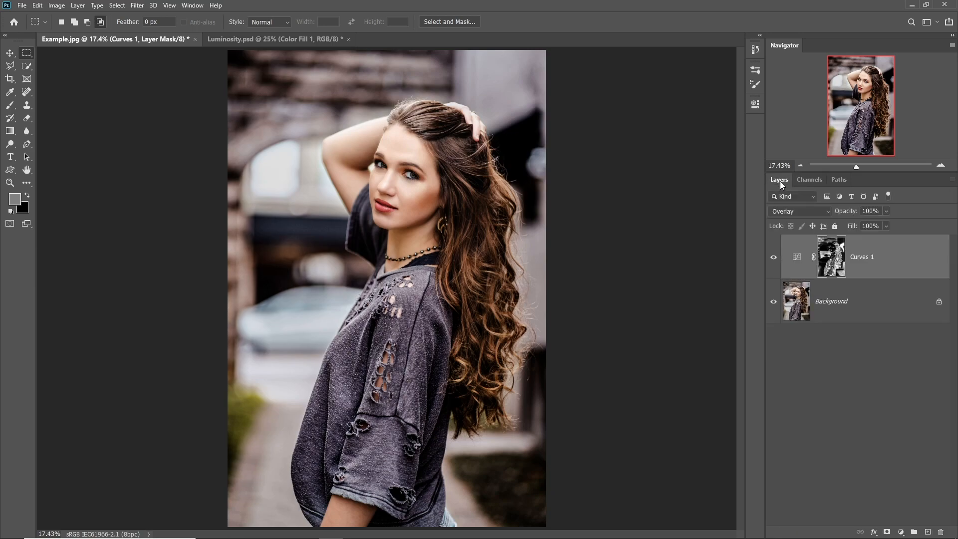
ctrl+click(832, 264)
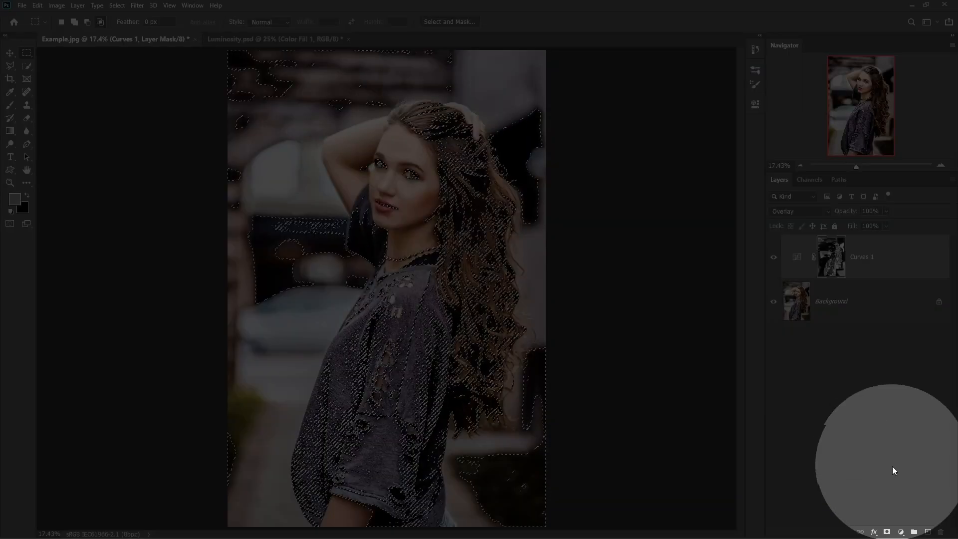
click(901, 532)
click(901, 434)
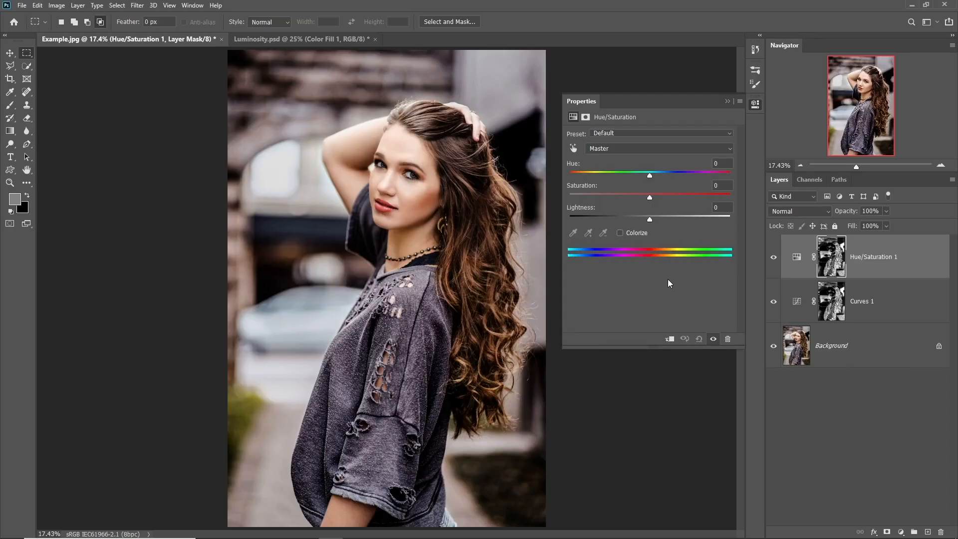
Set the Hue/Saturation adjustment to Hue +19, Saturation -64 and Lightness +23.
drag(646, 172, 636, 198)
drag(612, 199, 597, 199)
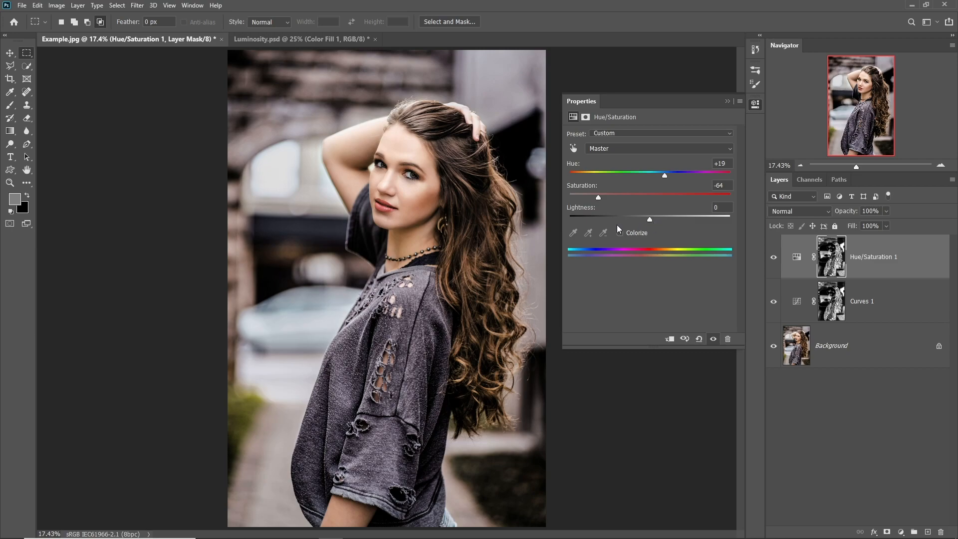
drag(652, 218, 669, 220)
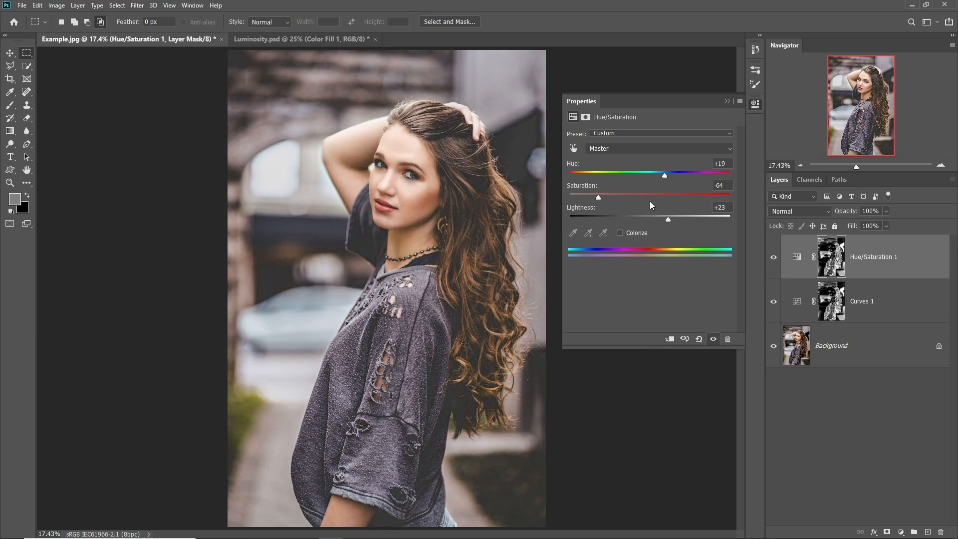
click(755, 105)
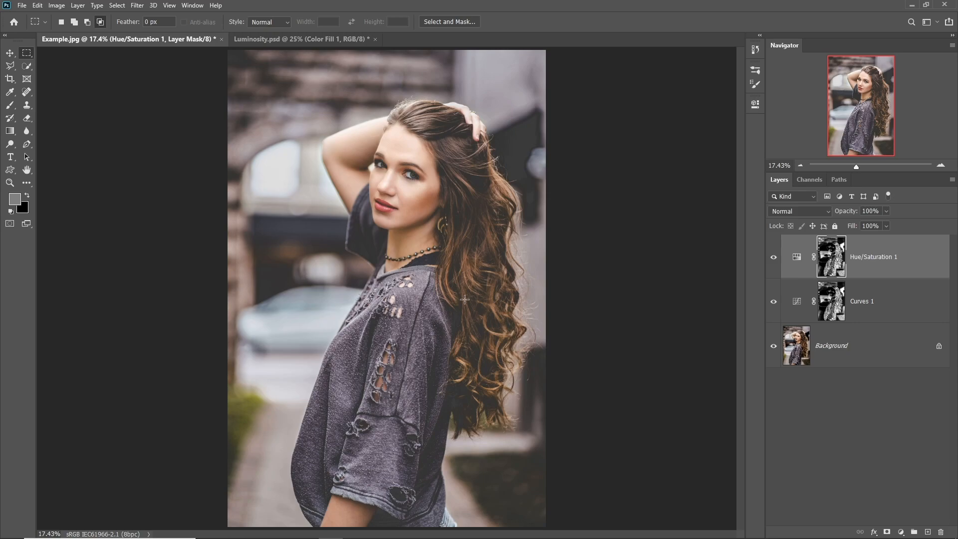
Load the Highlight 1 channel as a selection and add a Curves adjustment layer masked by it on top.
click(808, 181)
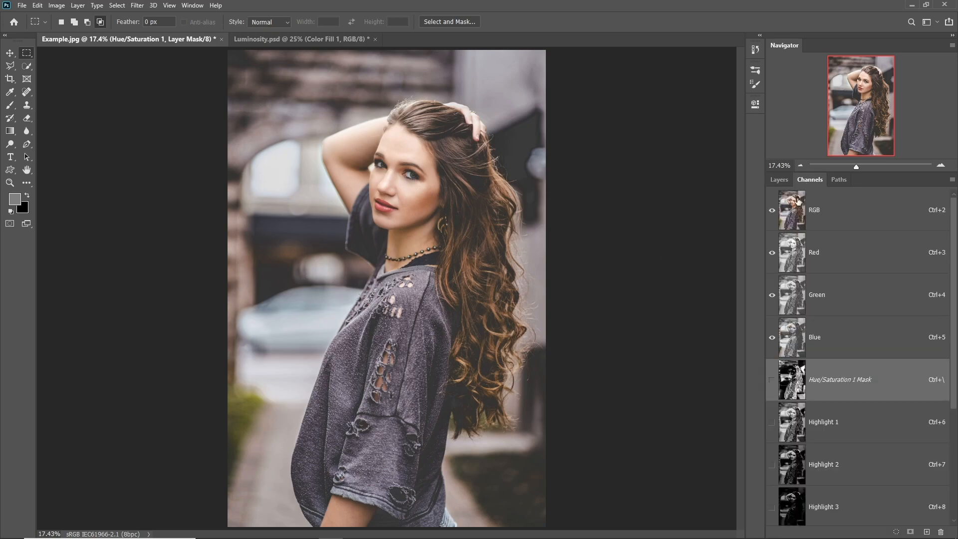
ctrl+click(798, 430)
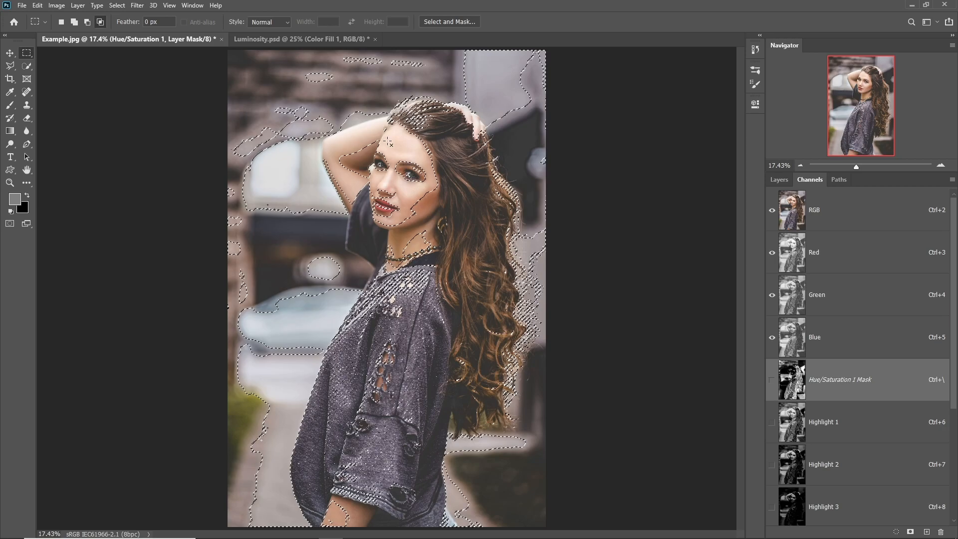
click(846, 222)
click(781, 181)
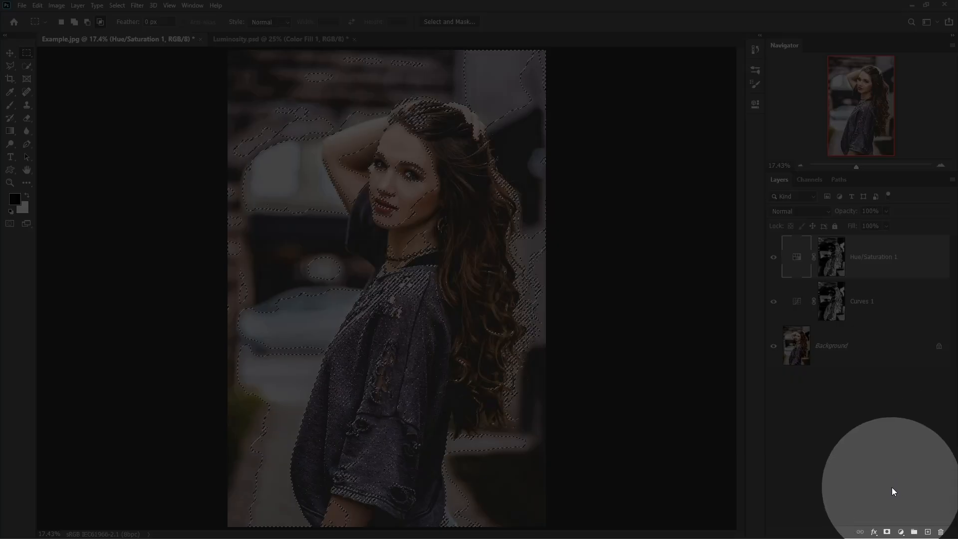
click(900, 532)
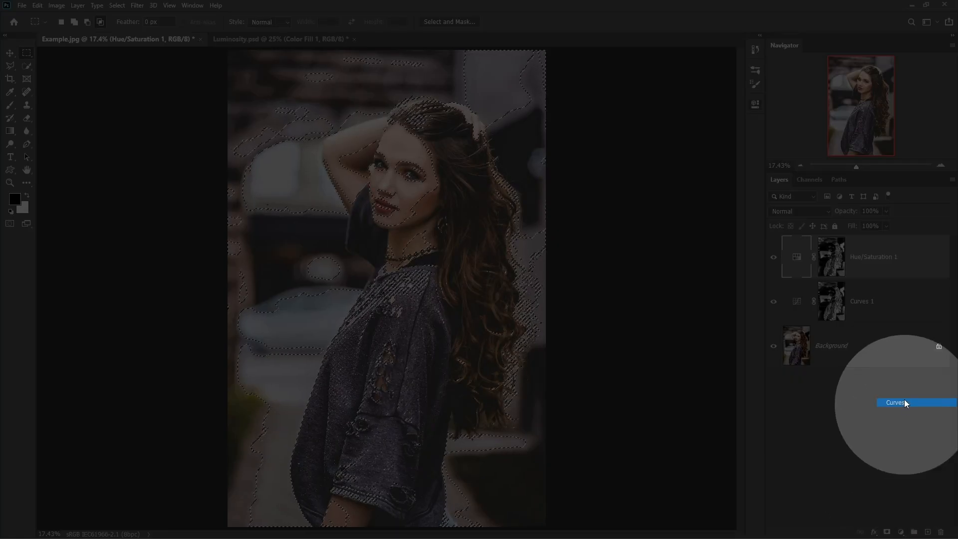
click(905, 405)
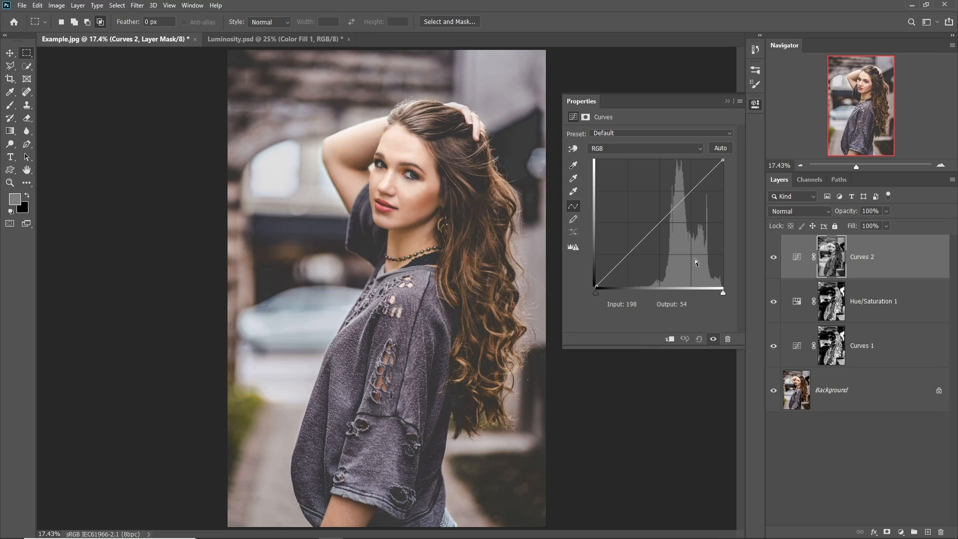
Raise the highlight layer's RGB curve to input 114, output 148, and lower its Blue curve to input 129, output 120.
drag(674, 226, 653, 213)
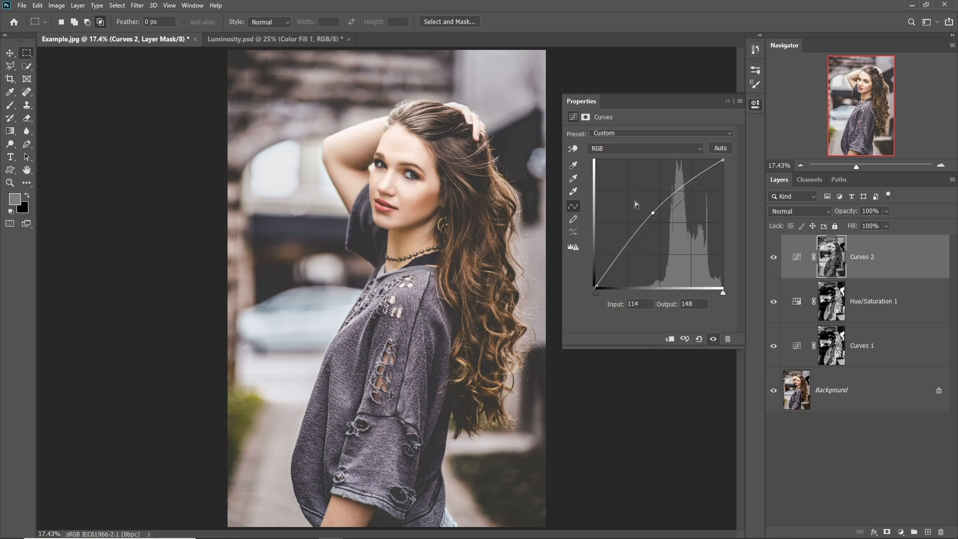
click(623, 149)
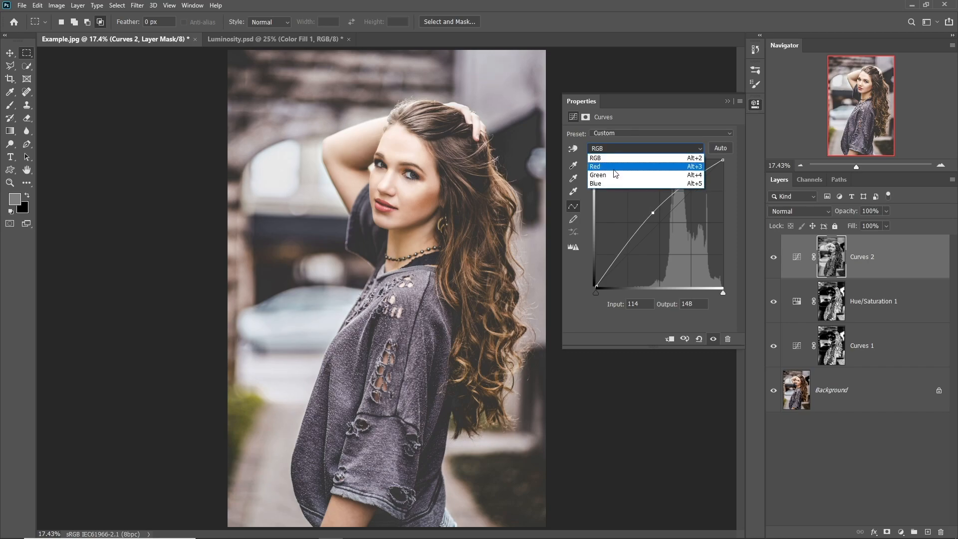
click(610, 181)
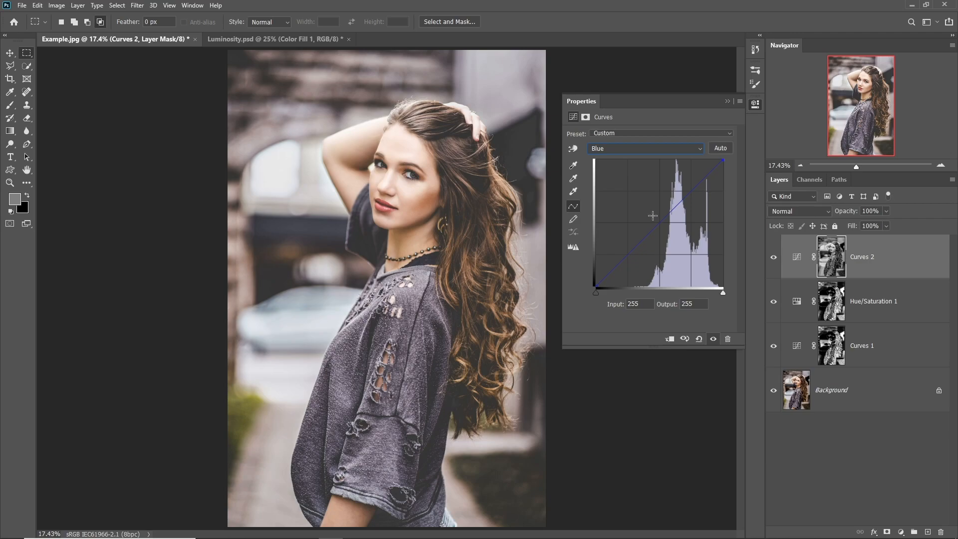
drag(660, 224, 660, 227)
Raise the highlight layer's Red curve to input 125, output 133, and its Green curve to input 123, output 129.
click(623, 149)
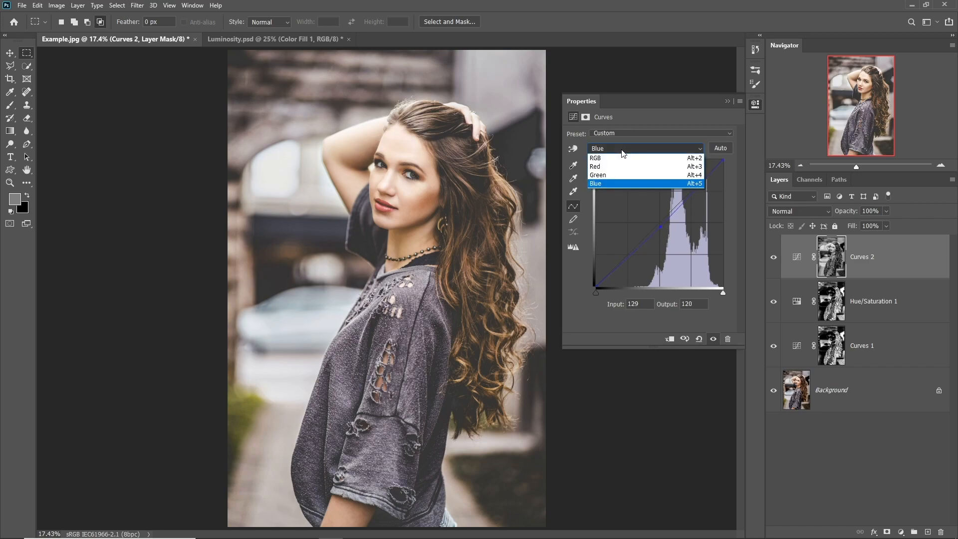
click(623, 159)
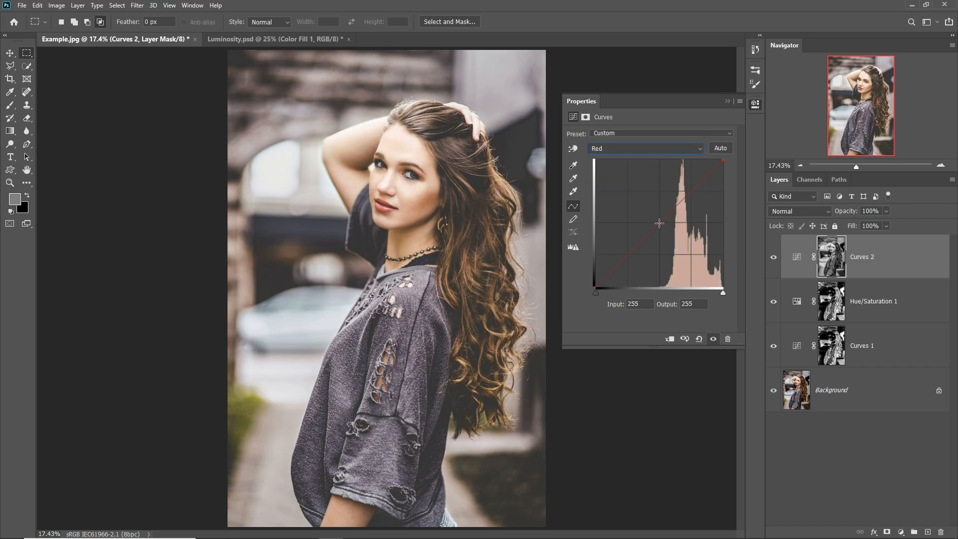
drag(659, 223, 659, 220)
click(623, 151)
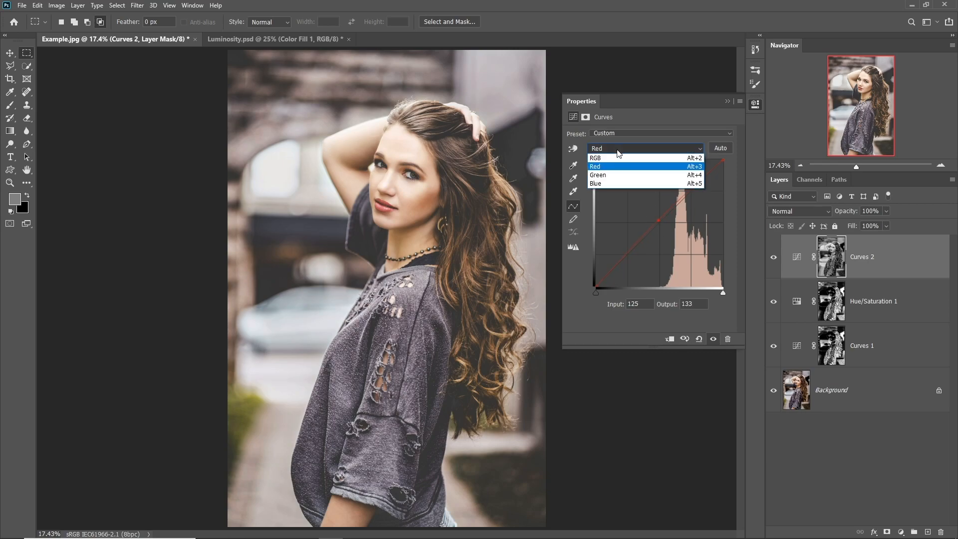
click(616, 175)
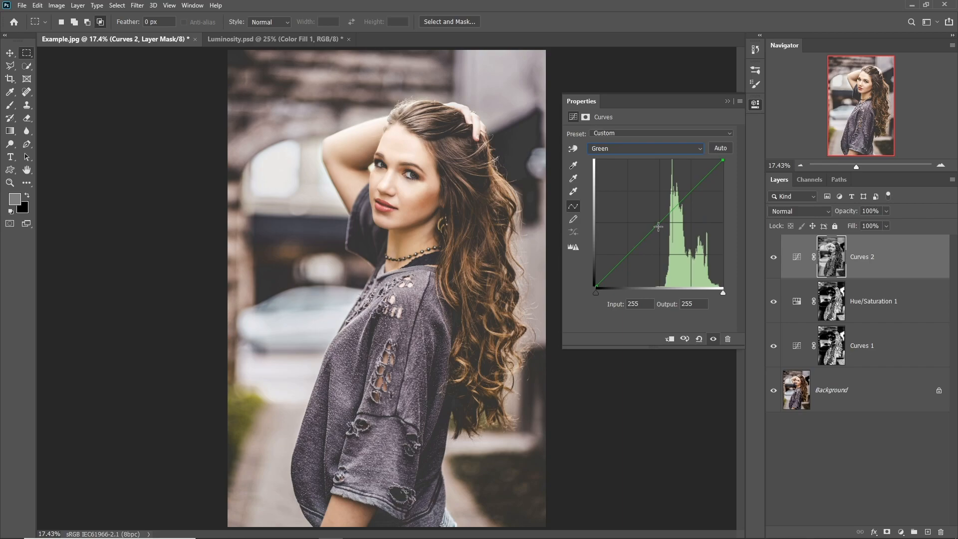
drag(659, 226, 658, 222)
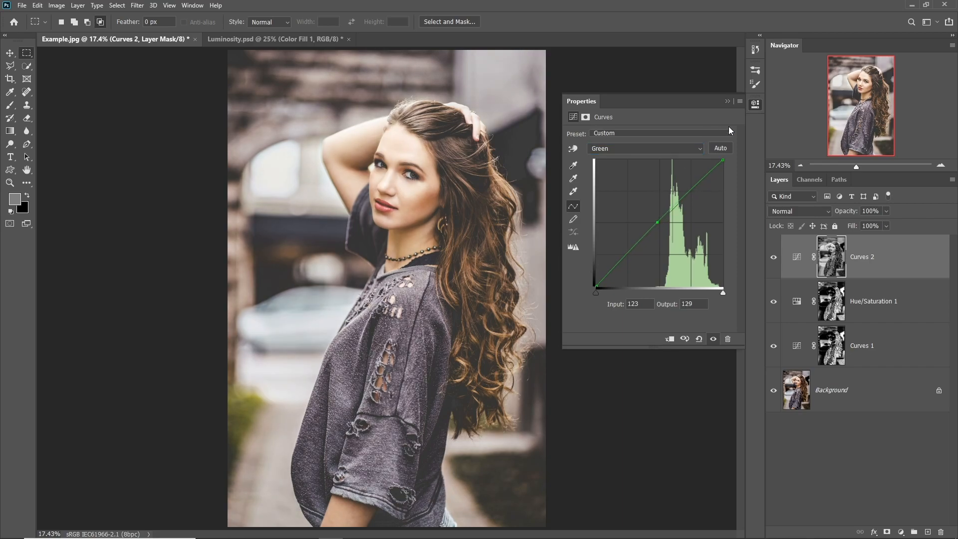
click(755, 105)
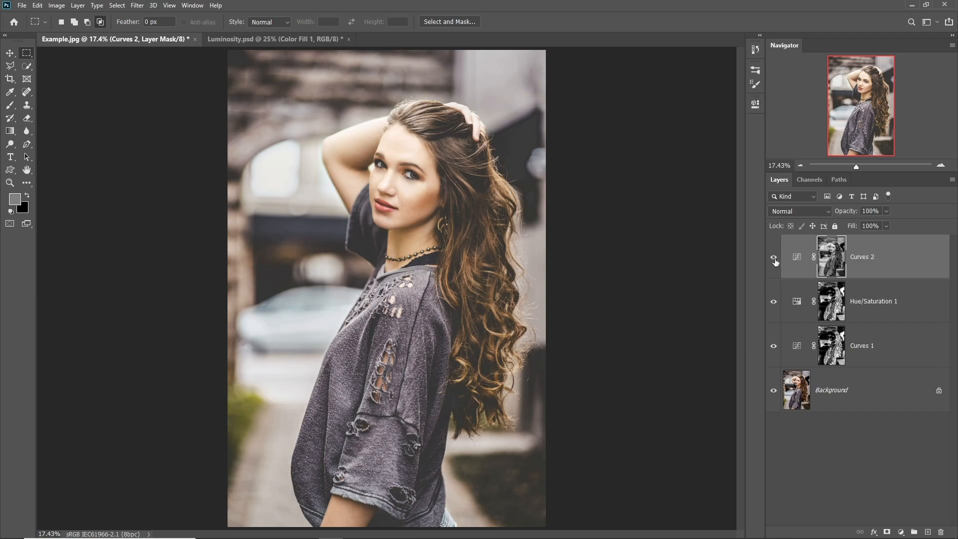
click(775, 258)
click(775, 258)
Load the Highlight 3 channel as a selection and make the RGB composite channel active again.
click(806, 180)
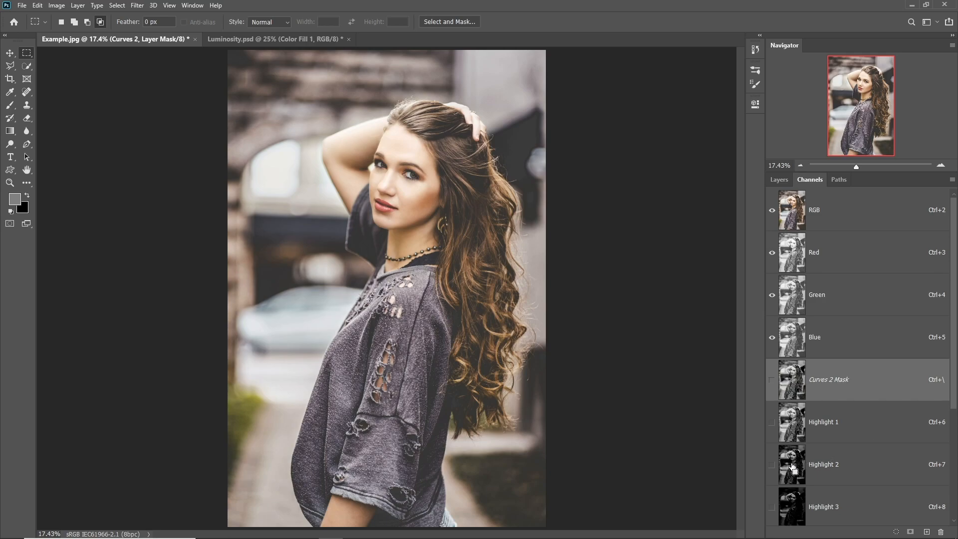
ctrl+click(793, 506)
click(780, 180)
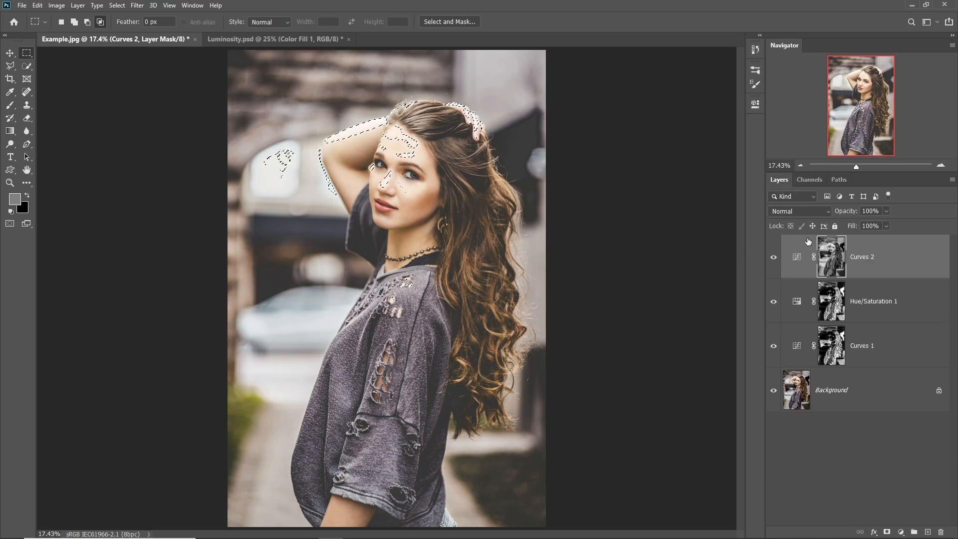
click(809, 180)
click(820, 227)
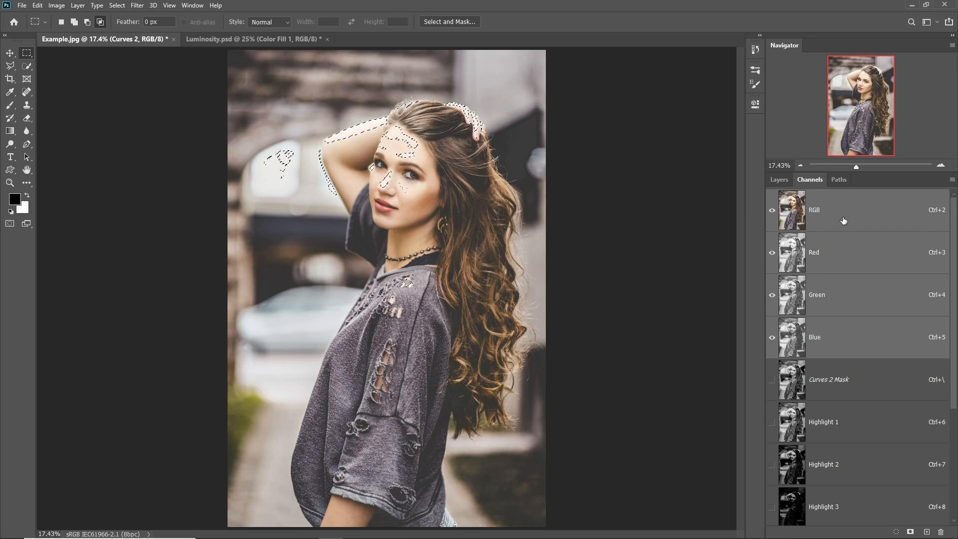
click(781, 180)
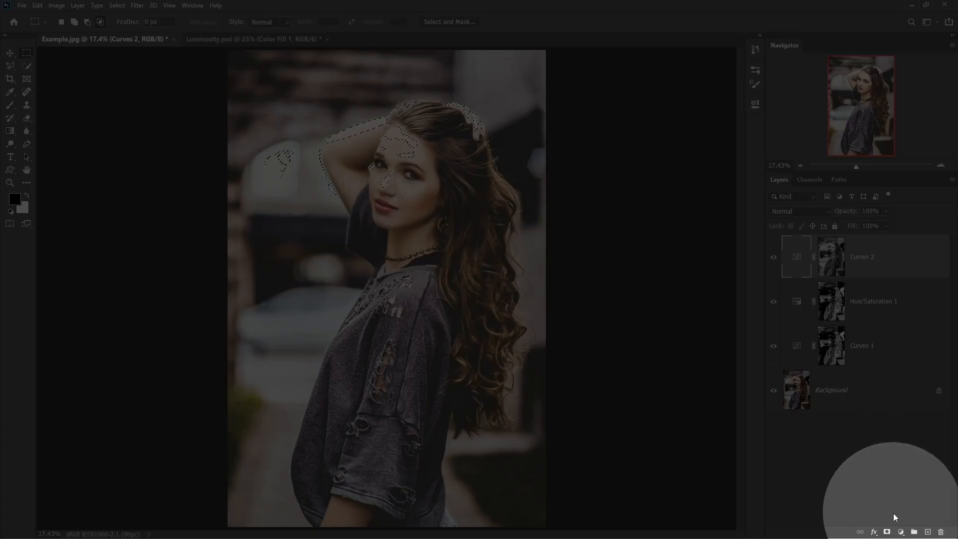
Add a near-white Solid Color fill layer on top, masked by the Highlight 3 selection.
click(901, 532)
click(903, 354)
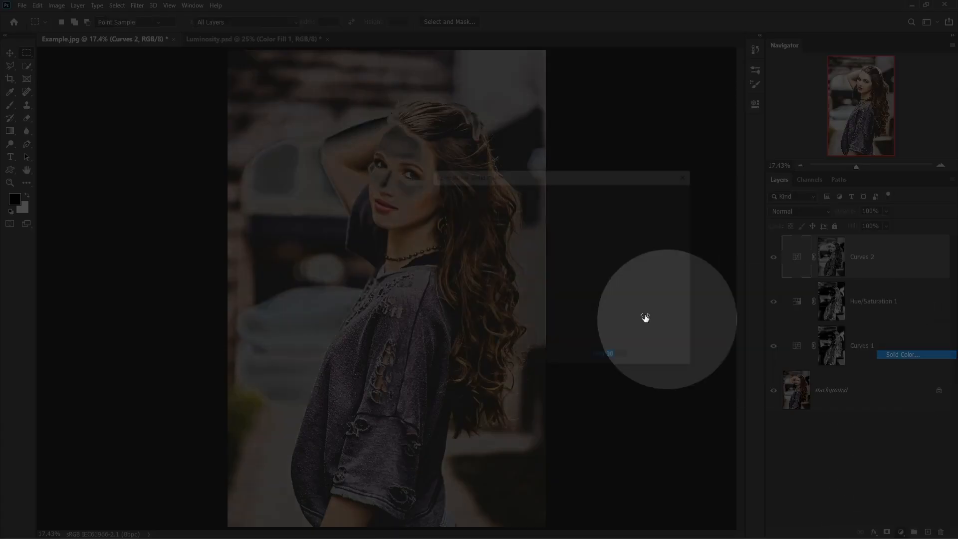
drag(542, 177, 586, 145)
drag(548, 200, 485, 177)
drag(583, 146, 528, 146)
click(682, 166)
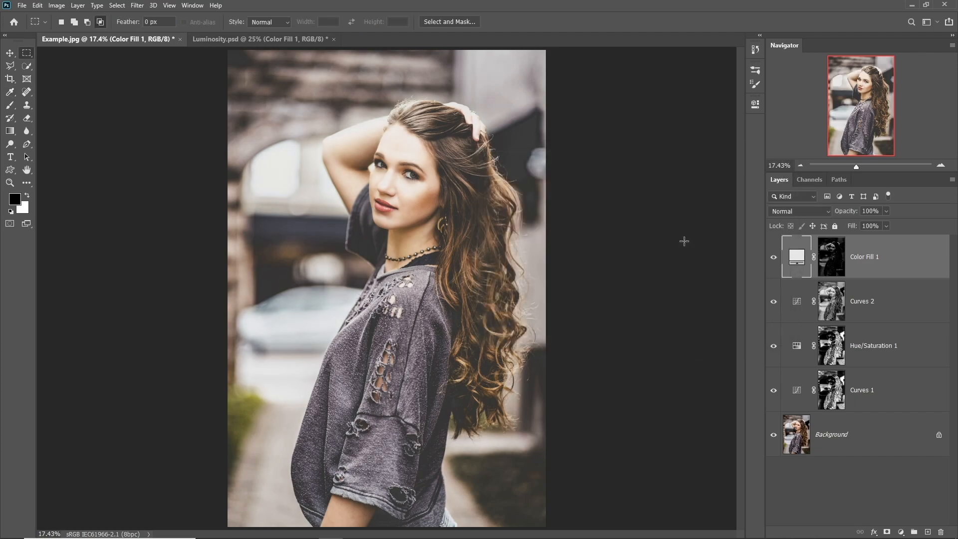
Set the color fill layer's blend mode to Screen and compare the image with and without it.
click(799, 211)
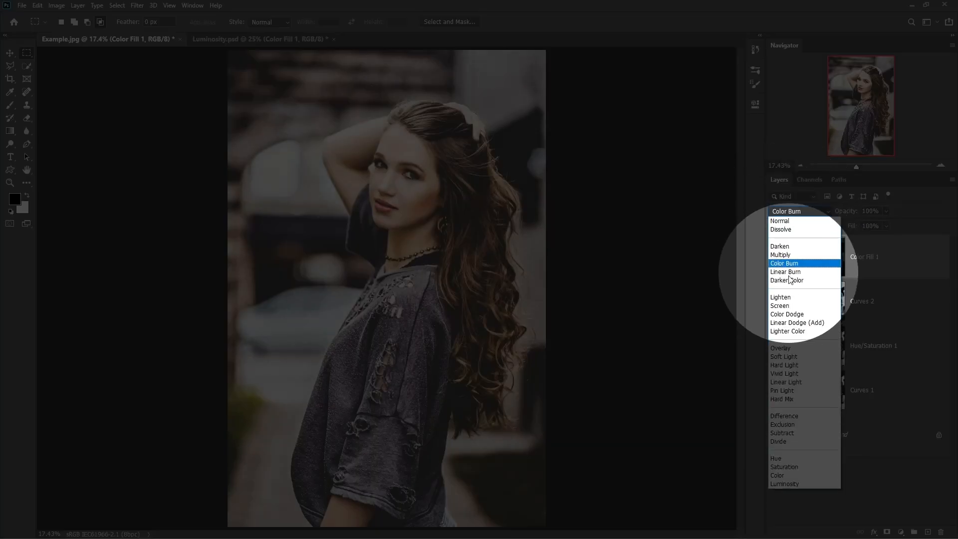
click(799, 304)
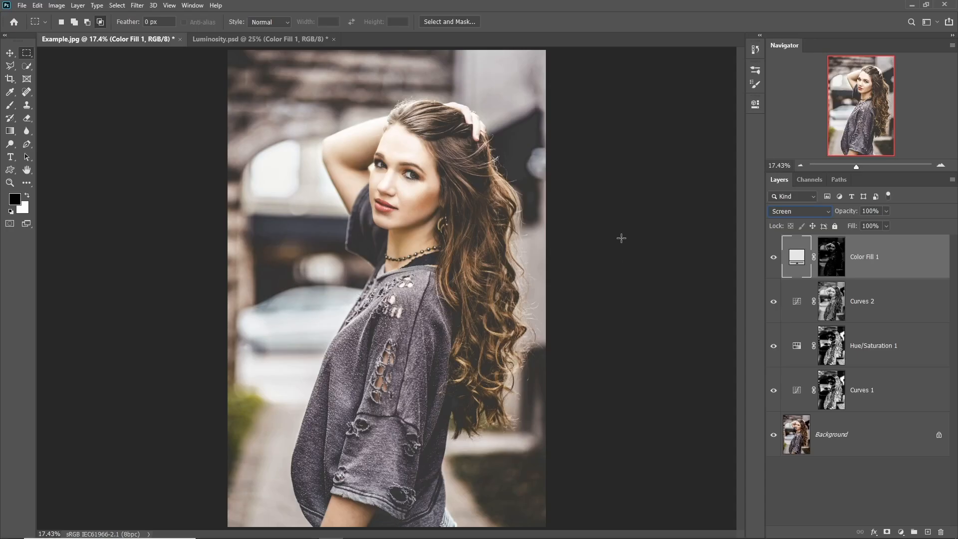
click(774, 257)
click(774, 257)
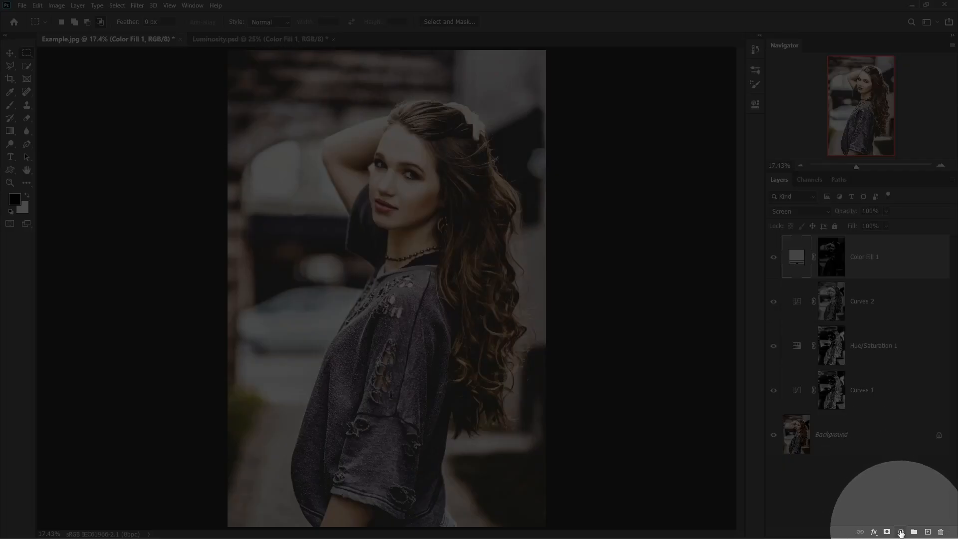
Add an unmasked Curves adjustment layer on top, raising the RGB highlights to input 197, output 200 and slightly lowering the shadows.
click(901, 533)
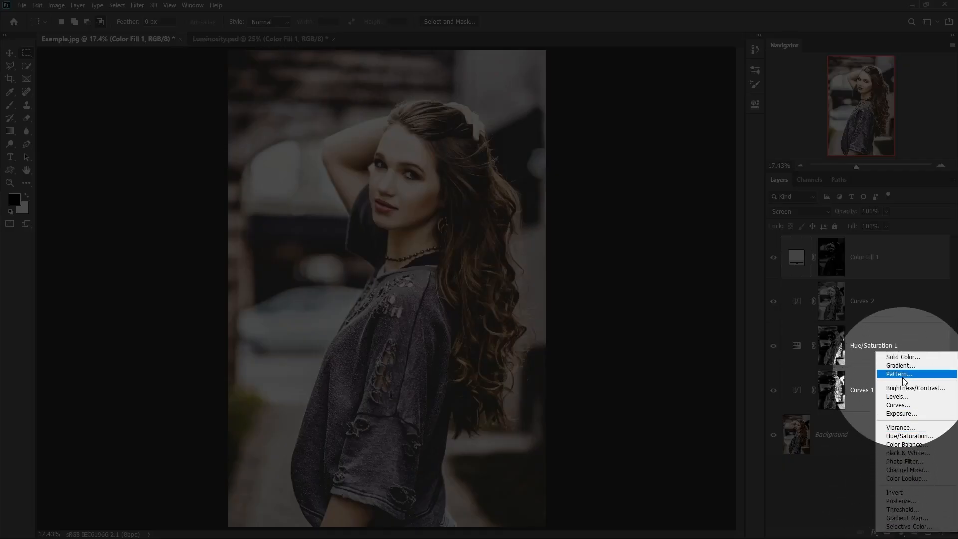
click(898, 404)
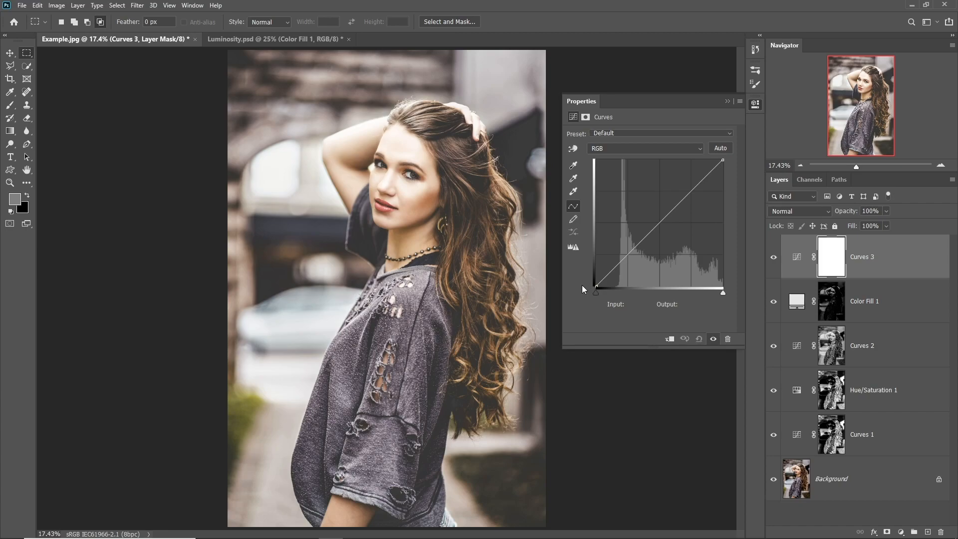
click(694, 188)
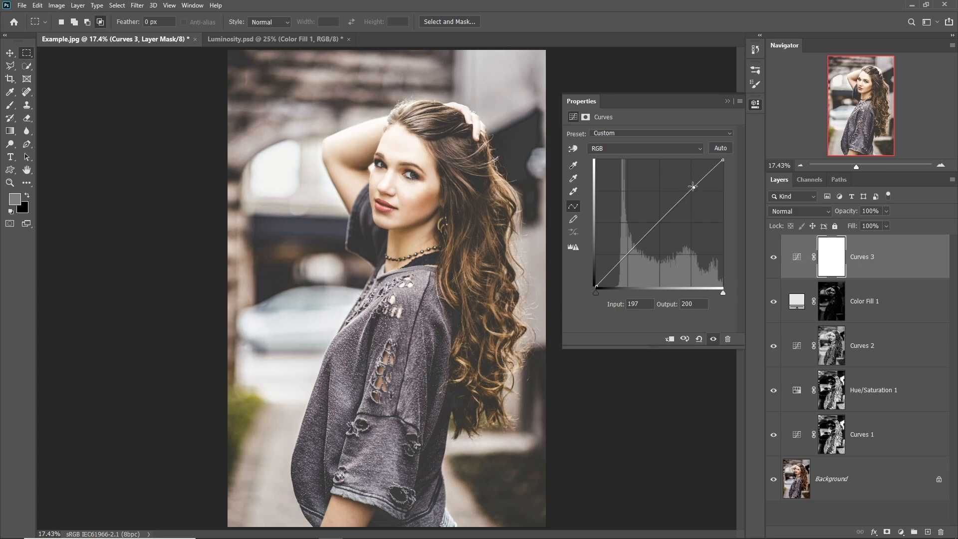
click(626, 257)
drag(625, 258, 623, 261)
Lower the midpoint of the top Curves layer's Green curve slightly.
click(658, 150)
click(603, 174)
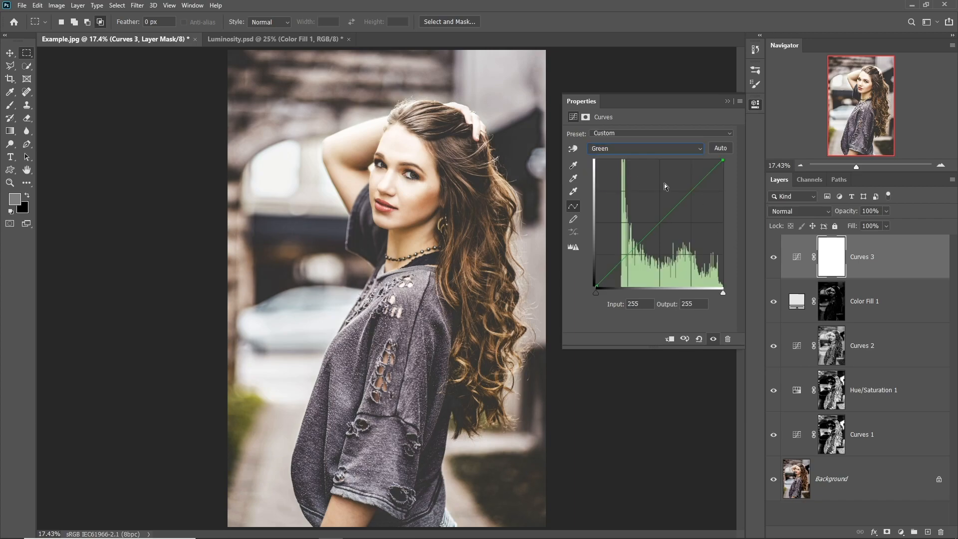
click(661, 225)
drag(661, 224, 661, 223)
click(727, 101)
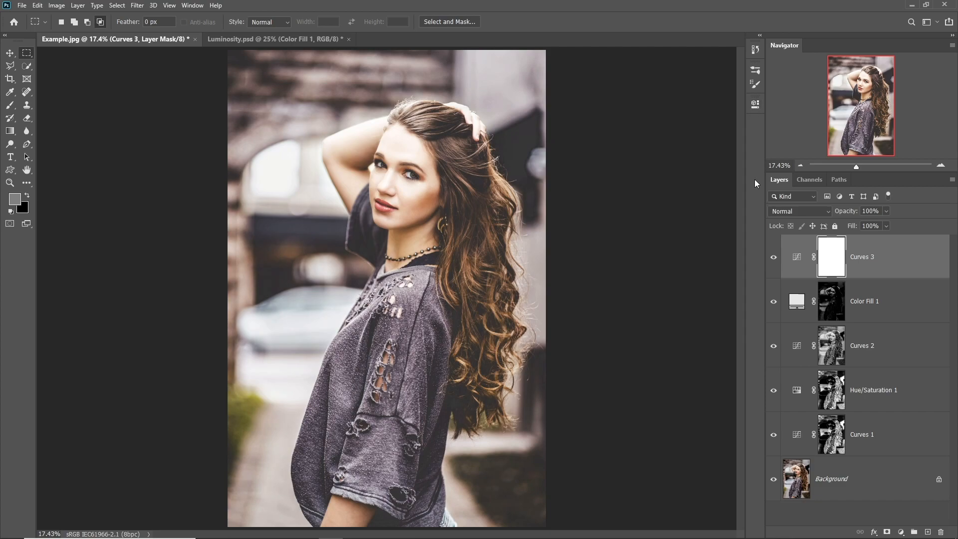
Group all the grading layers above the Background and compare the portrait with and without the grading.
alt+click(774, 480)
alt+click(775, 481)
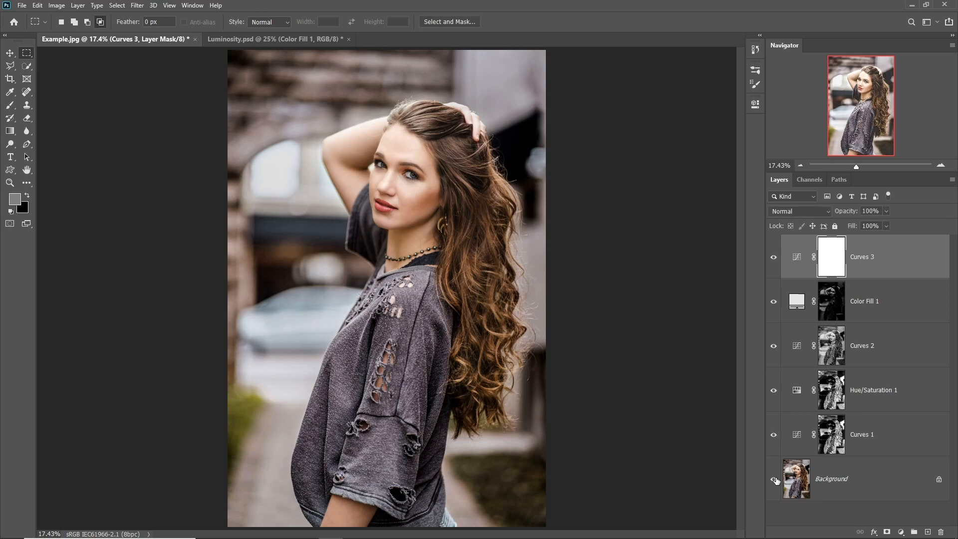
alt+click(775, 481)
alt+click(775, 480)
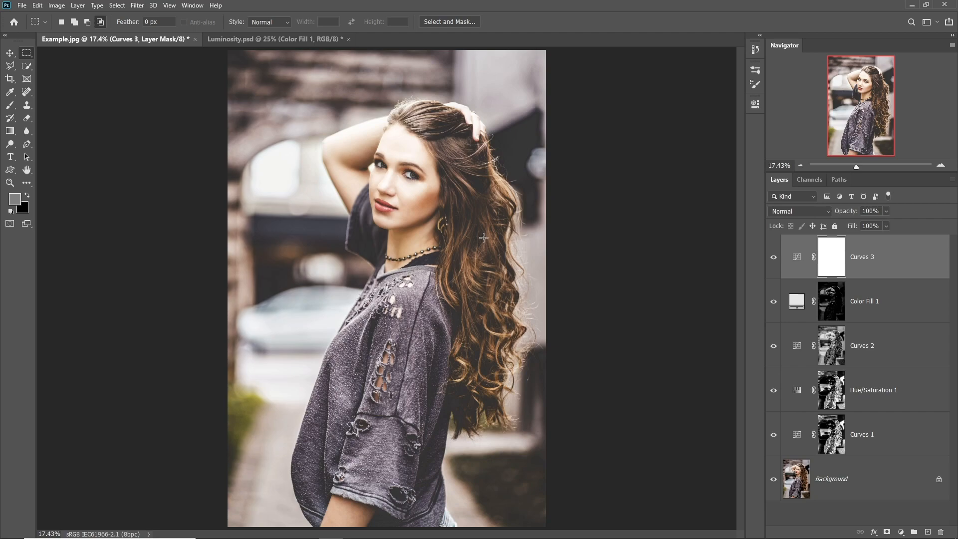
shift+click(870, 432)
key(ctrl+g)
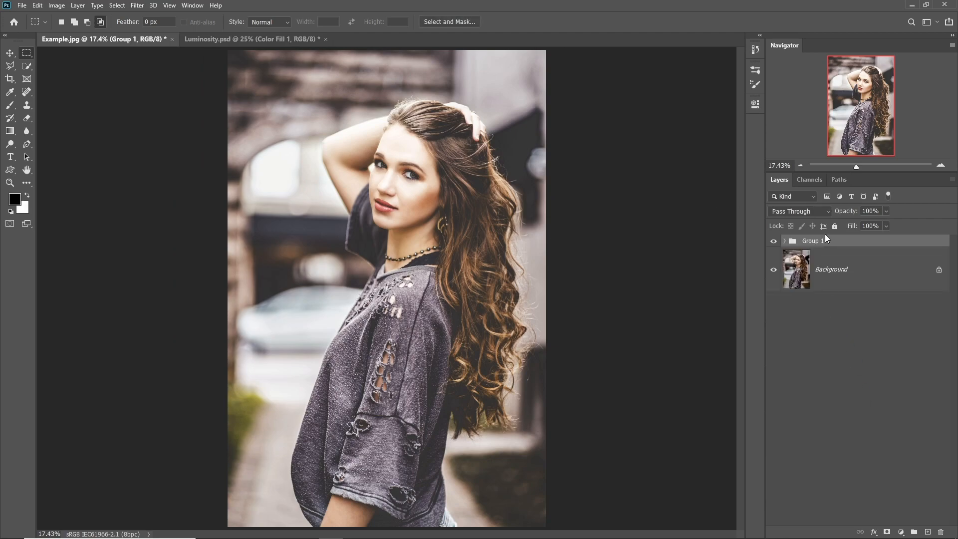
click(773, 241)
click(774, 241)
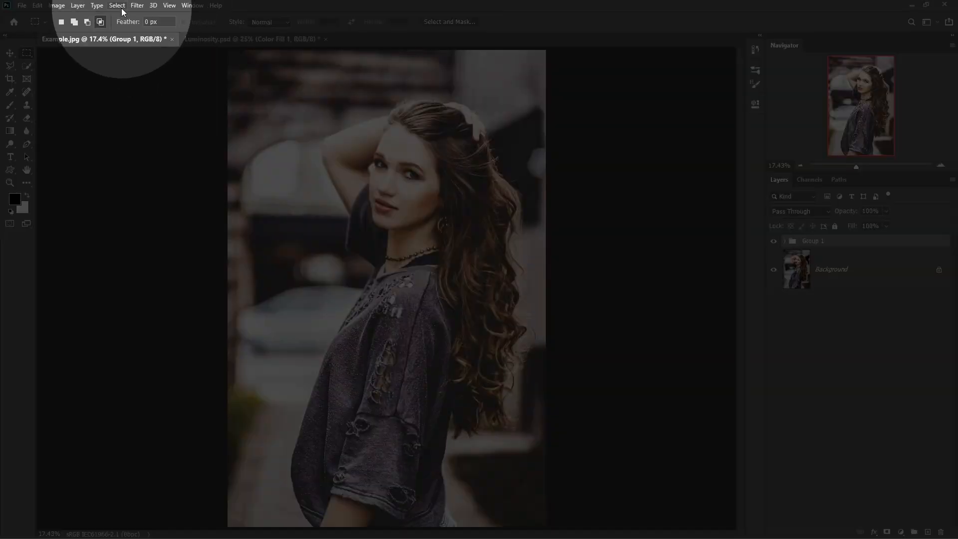
Start a Color Range selection and have it select the Highlights.
click(120, 8)
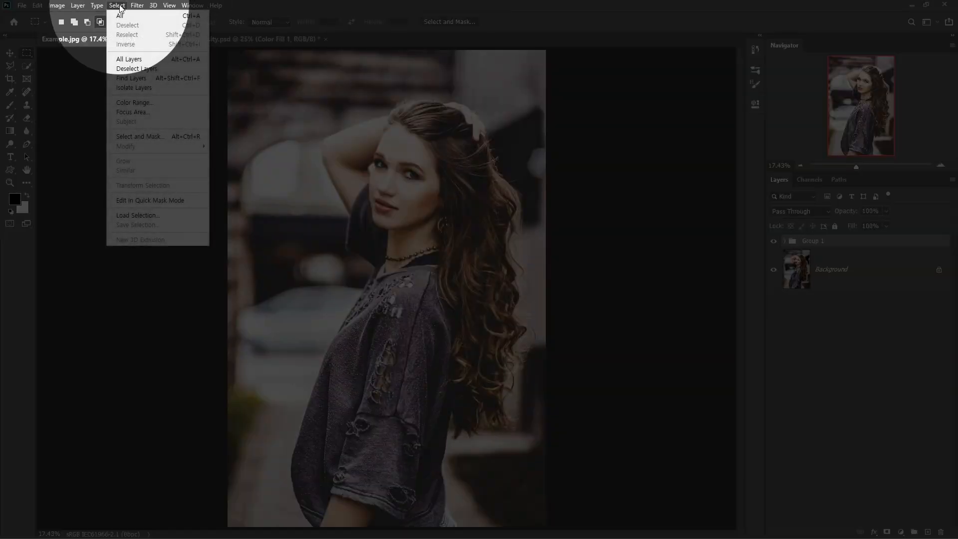
click(136, 105)
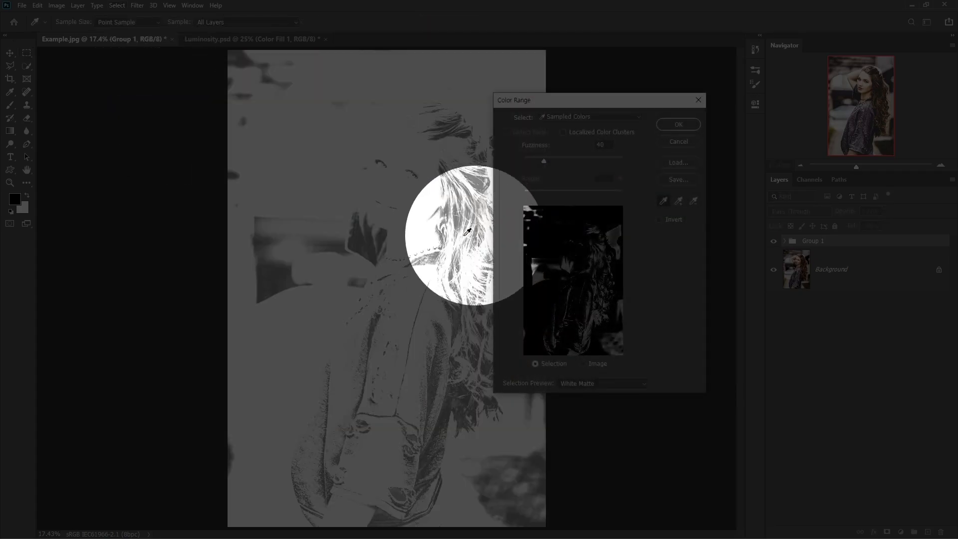
drag(566, 102, 525, 102)
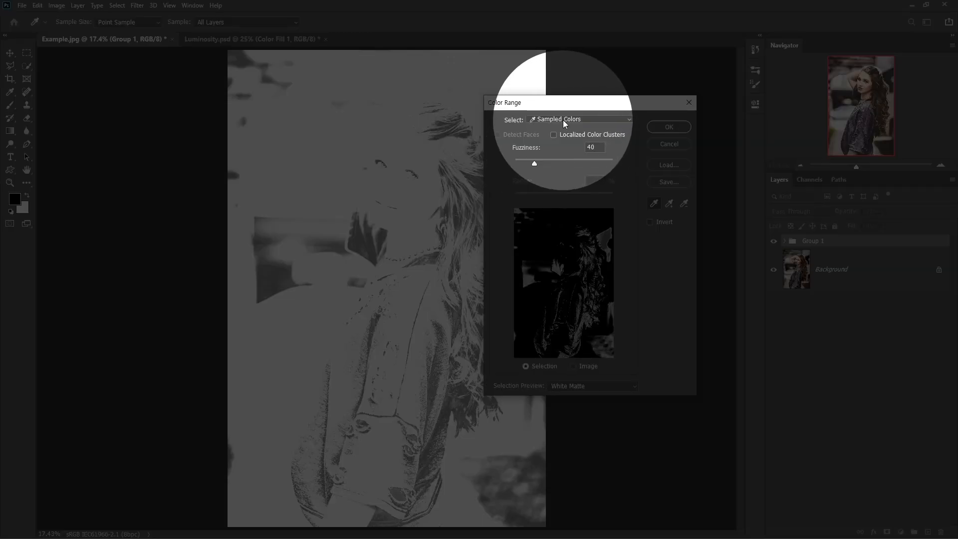
click(564, 119)
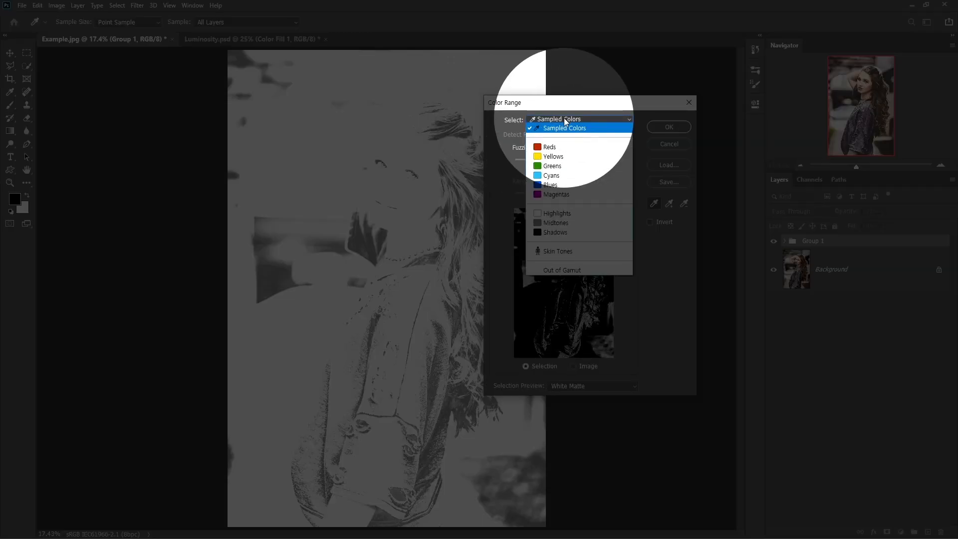
click(560, 216)
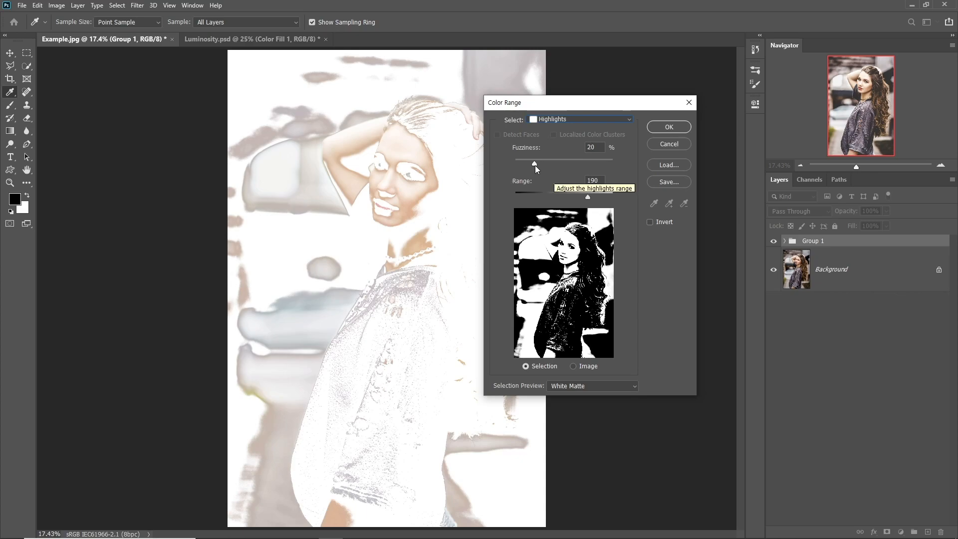
Set the highlight selection's Fuzziness to 0% and its Range to 204.
drag(535, 163, 485, 169)
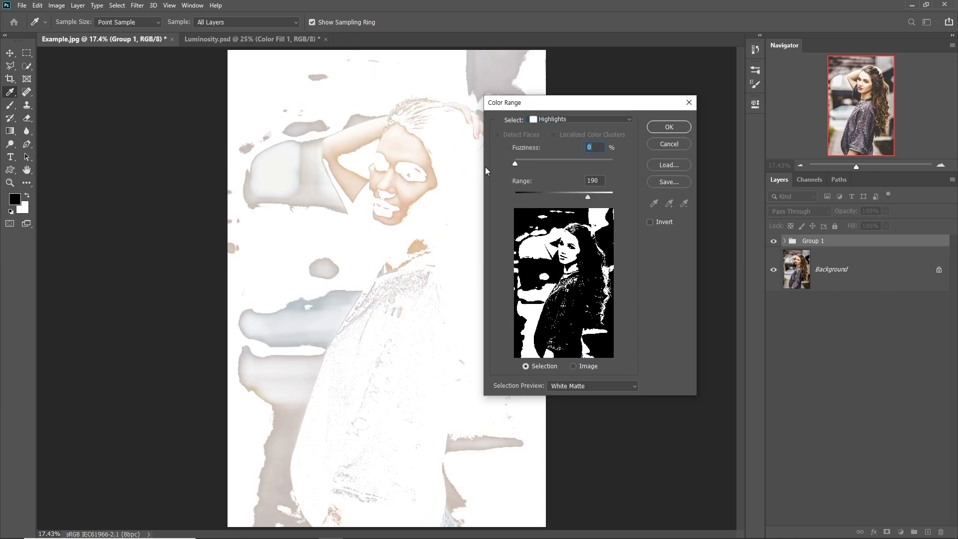
drag(588, 196, 456, 200)
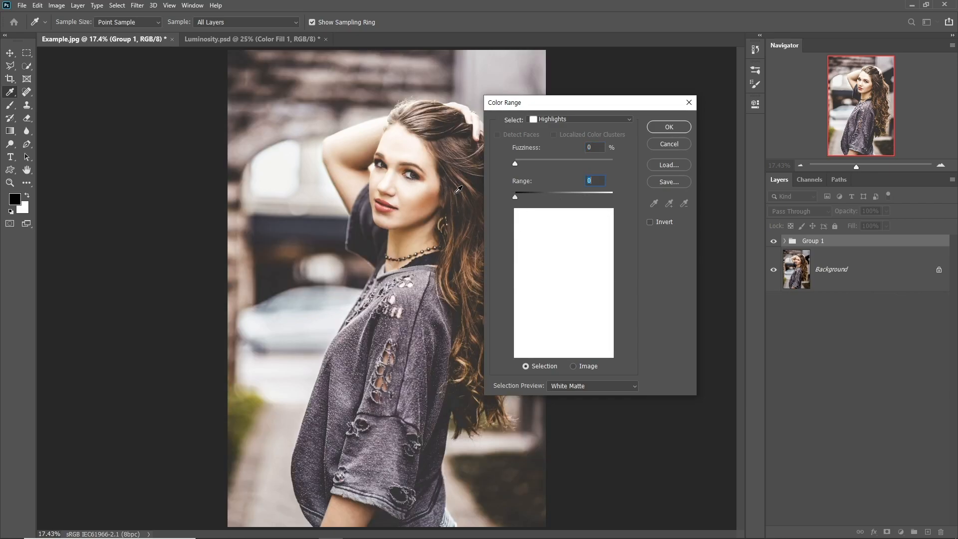
drag(535, 107, 526, 104)
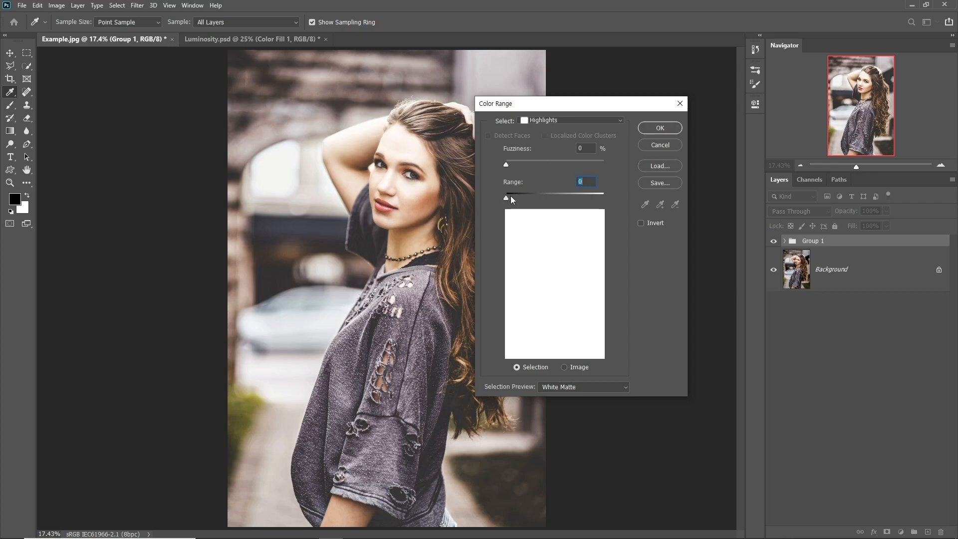
drag(517, 102, 567, 122)
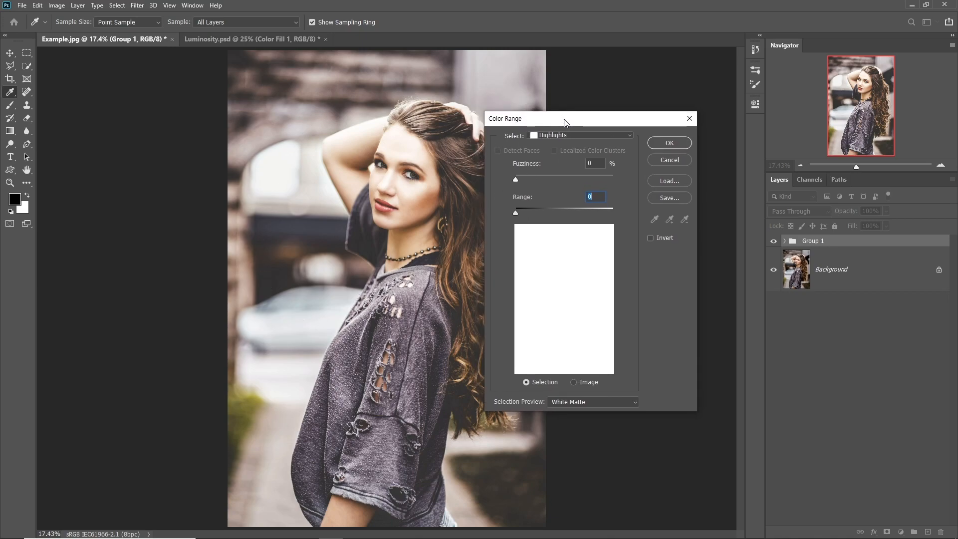
drag(516, 213, 594, 214)
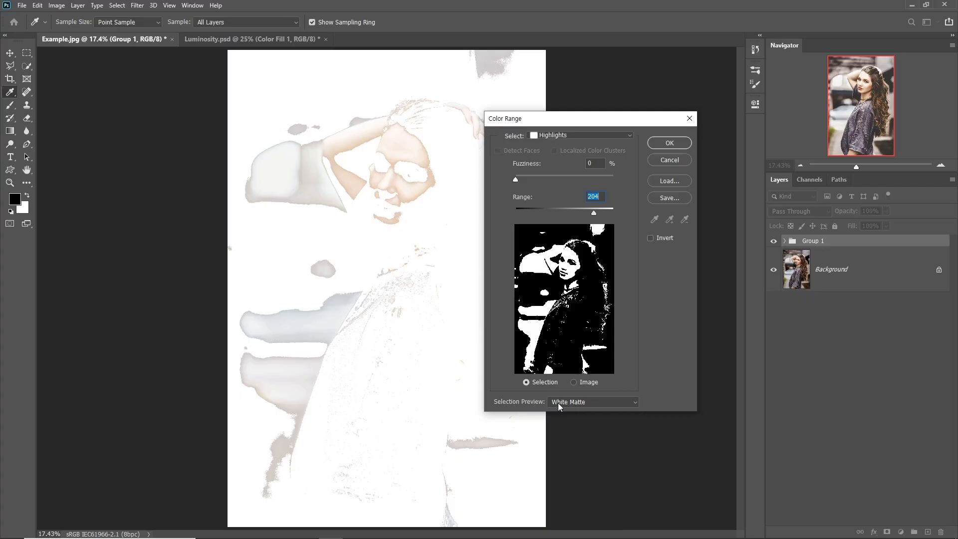
Preview the highlight selection as Grayscale, Black Matte, White Matte and Quick Mask, and return the preview to White Matte.
click(564, 403)
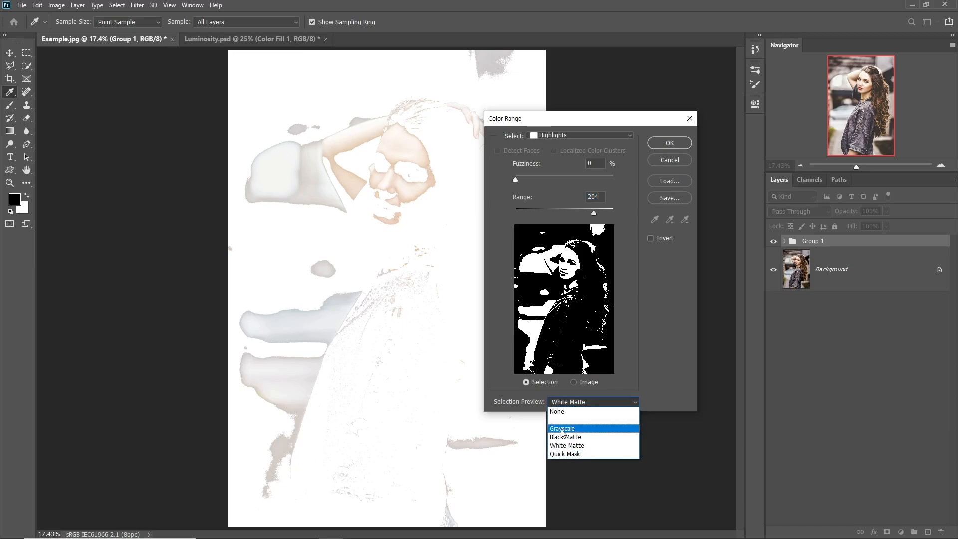
click(573, 428)
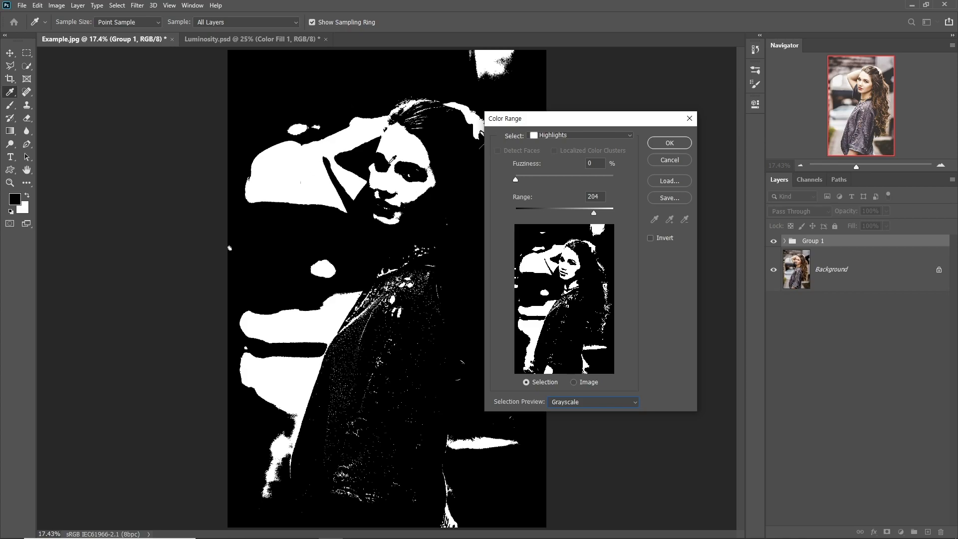
click(579, 403)
click(574, 435)
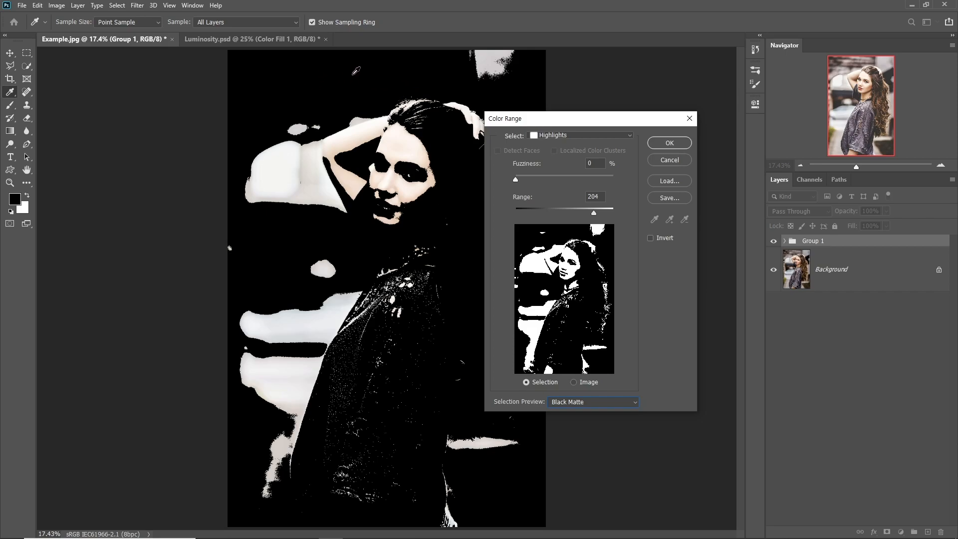
click(580, 405)
click(561, 443)
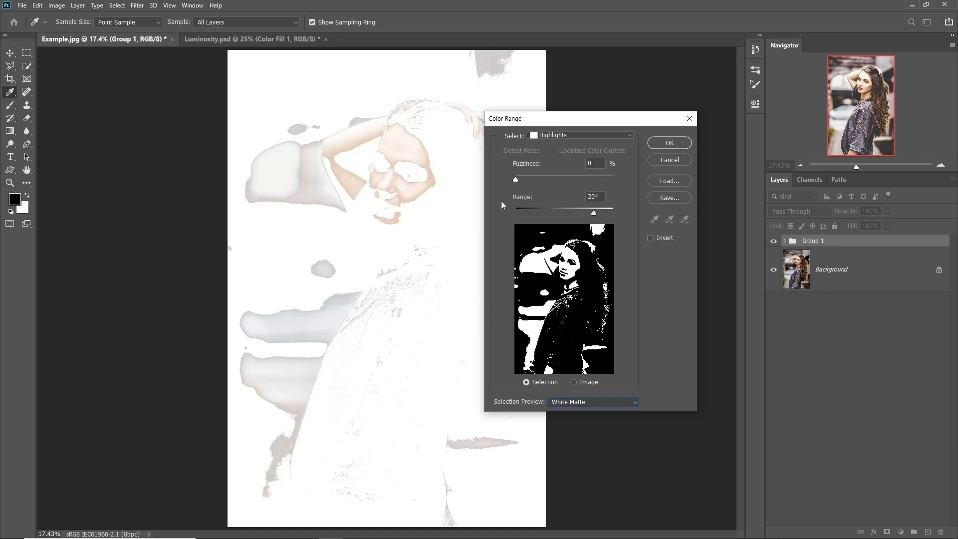
click(573, 403)
click(566, 454)
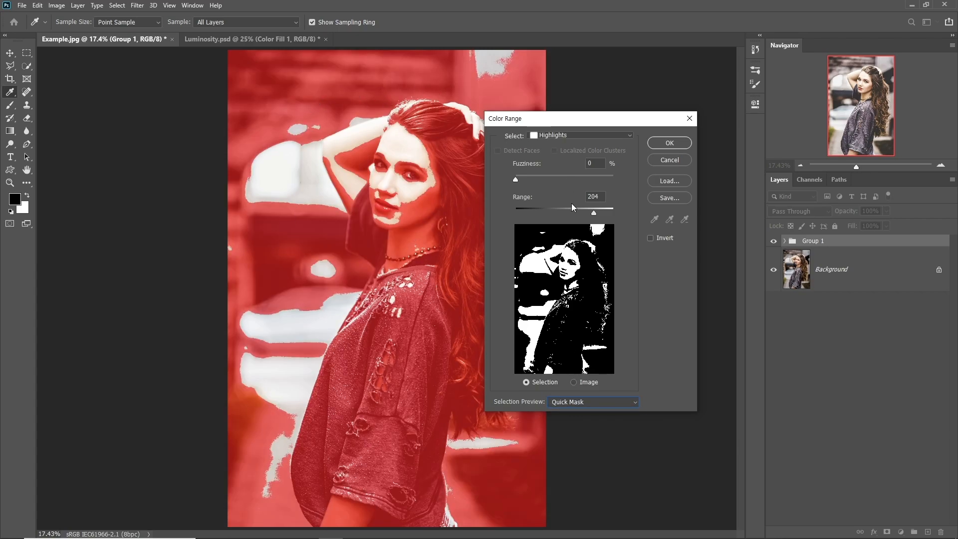
click(610, 402)
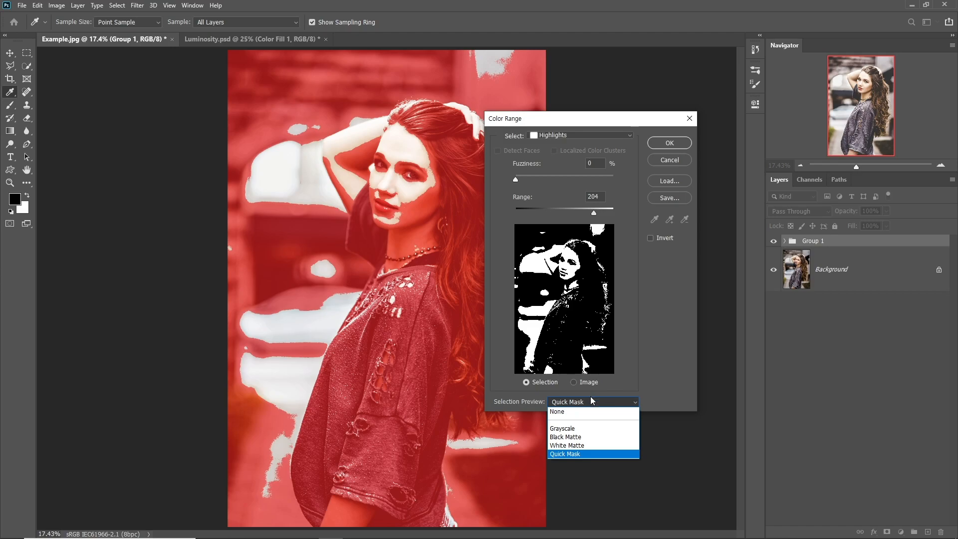
click(572, 446)
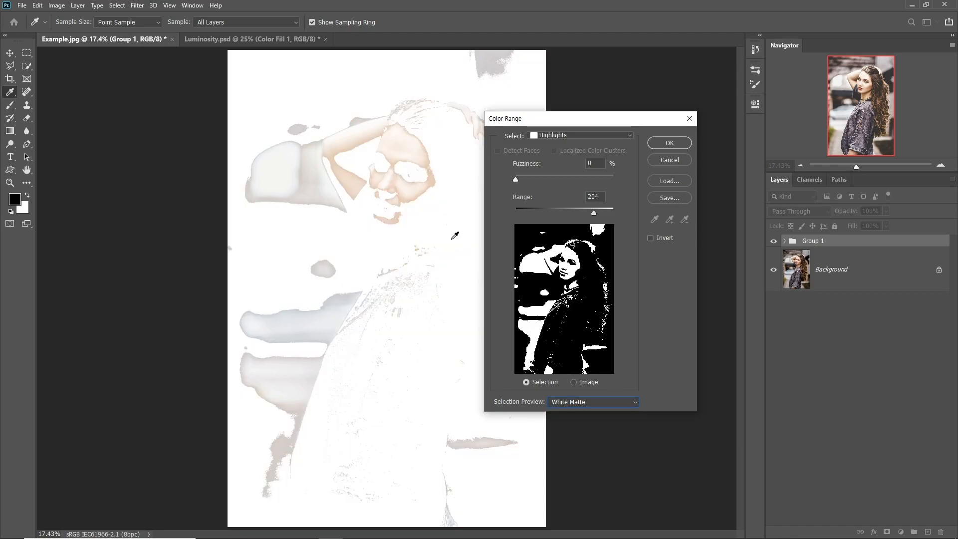
Set the highlight selection's Range to 200 and Fuzziness to 30%, and create the selection.
mouse_move(595, 214)
mouse_down()
mouse_move(579, 214)
mouse_move(597, 214)
mouse_up()
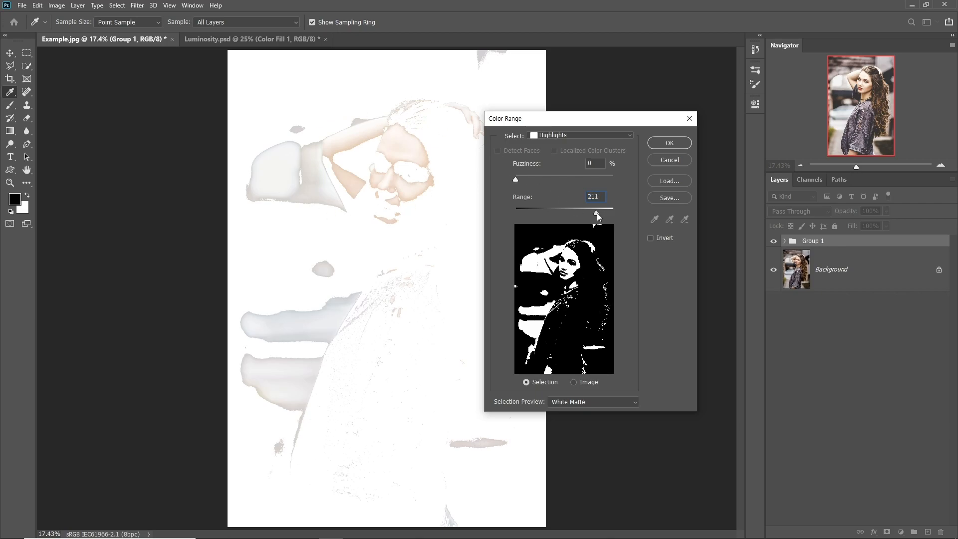
mouse_move(596, 213)
mouse_down()
mouse_move(513, 210)
mouse_move(633, 214)
mouse_move(592, 212)
mouse_up()
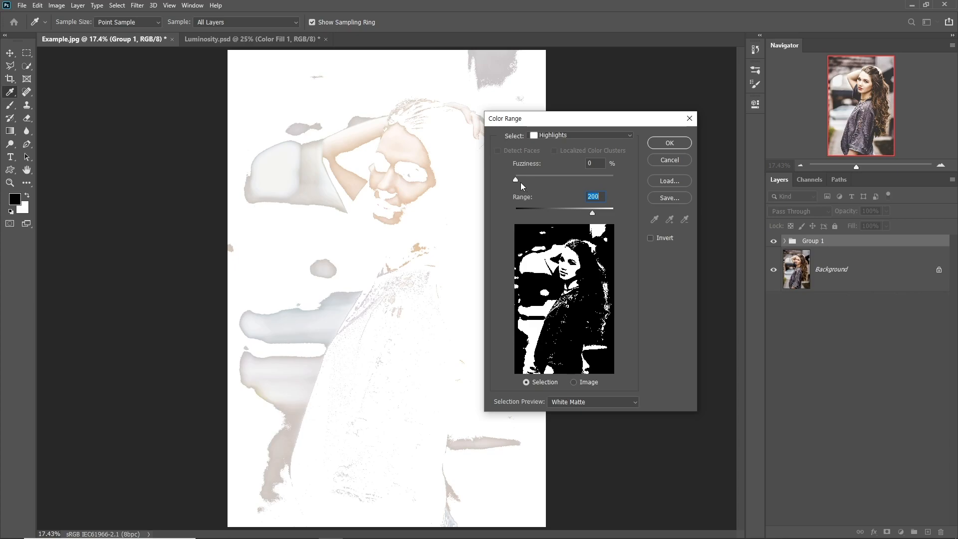
drag(516, 180, 552, 180)
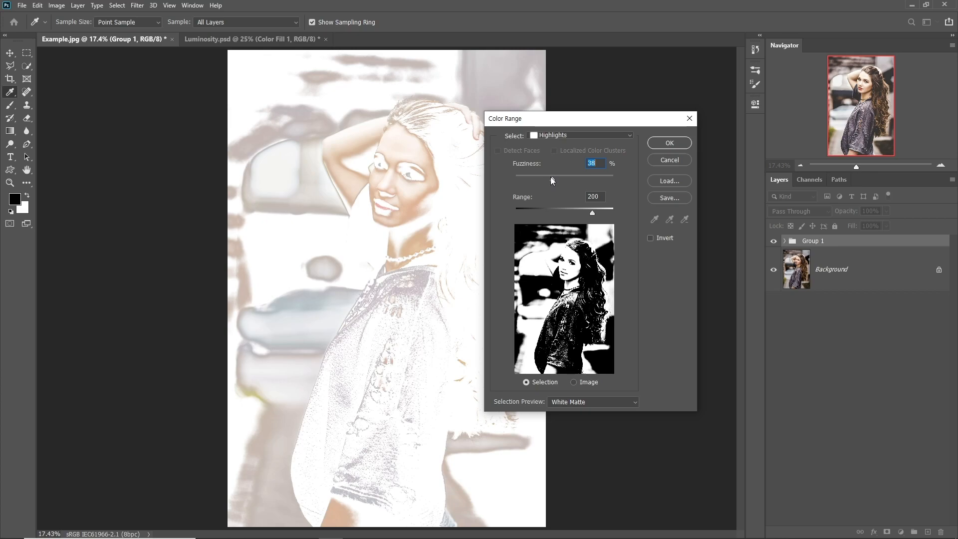
drag(552, 181, 546, 180)
click(595, 163)
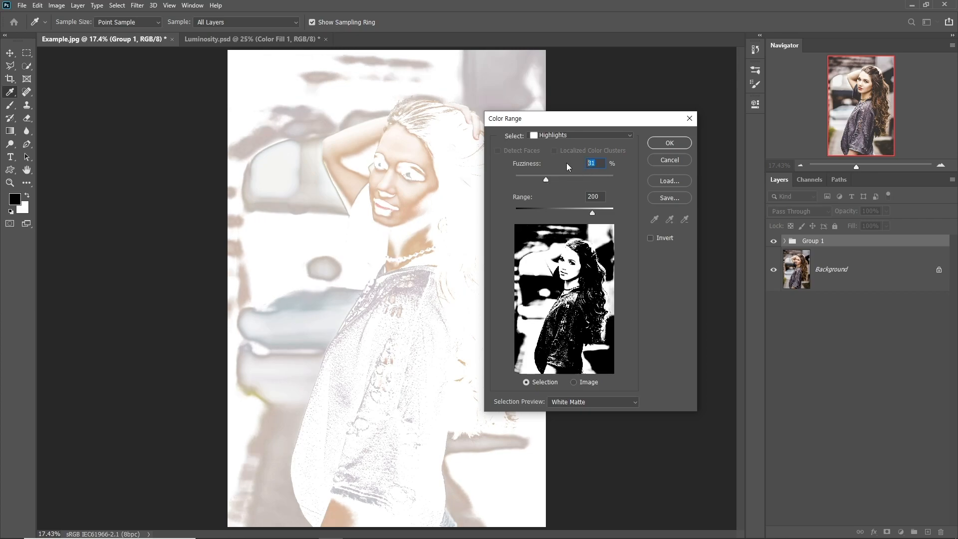
text(30)
click(669, 143)
key(m)
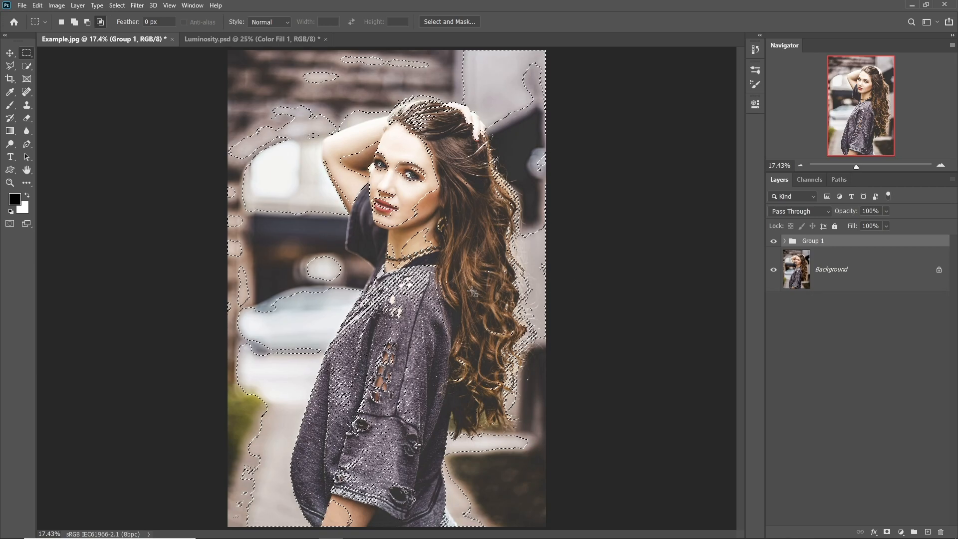
Save the highlight selection as a new alpha channel and rename it Highlight CR1.
click(809, 180)
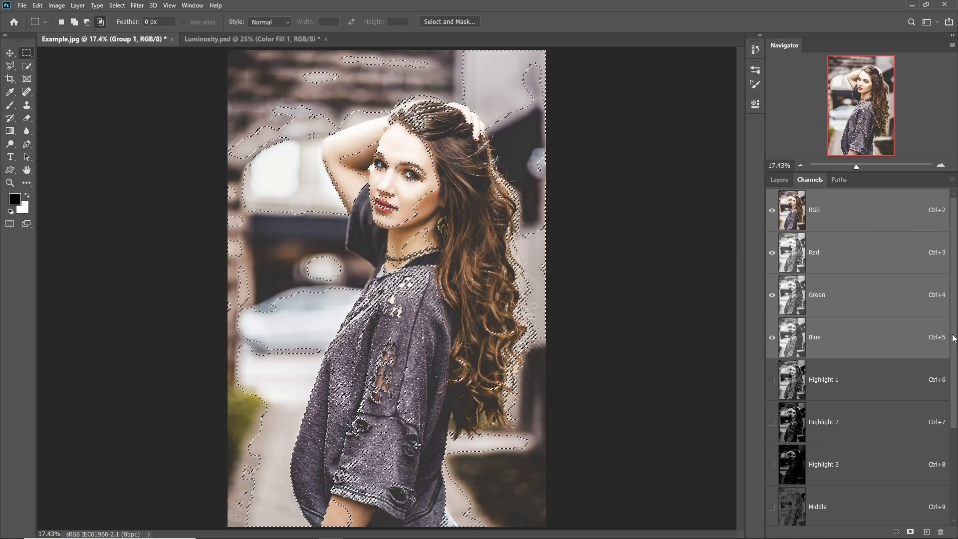
drag(954, 339, 950, 501)
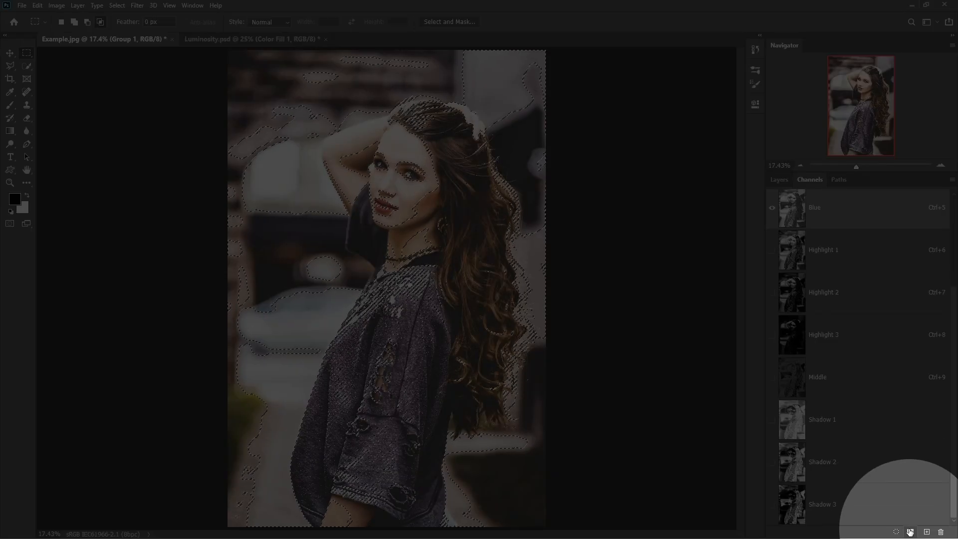
click(911, 533)
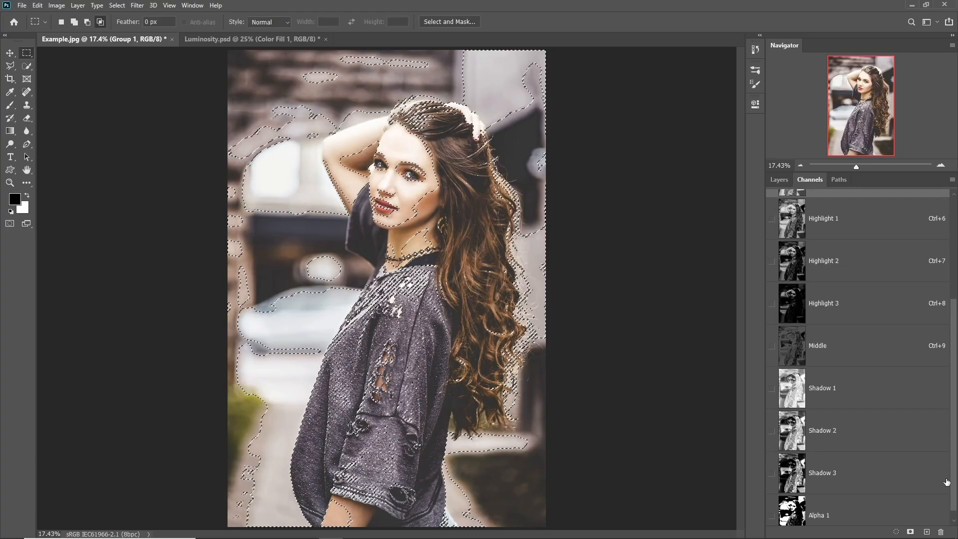
click(938, 511)
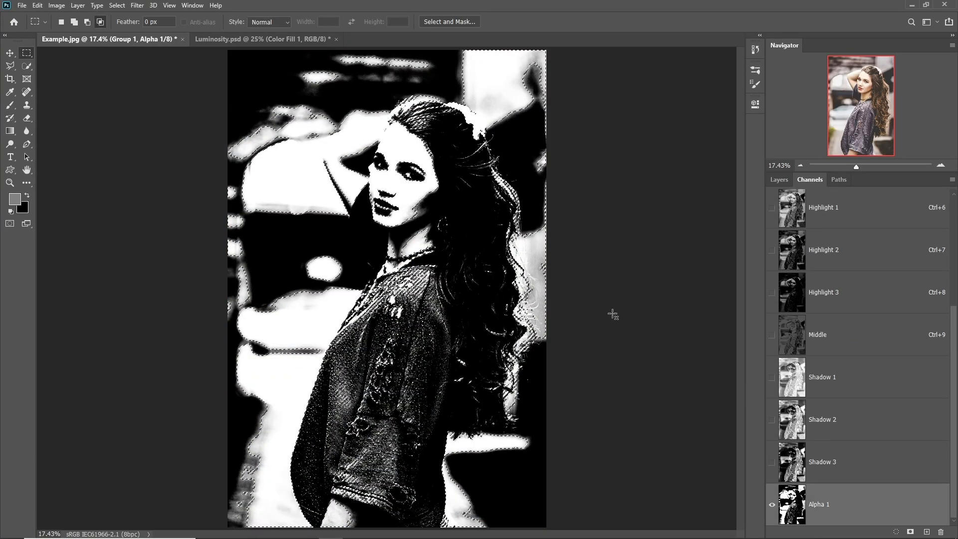
double_click(824, 504)
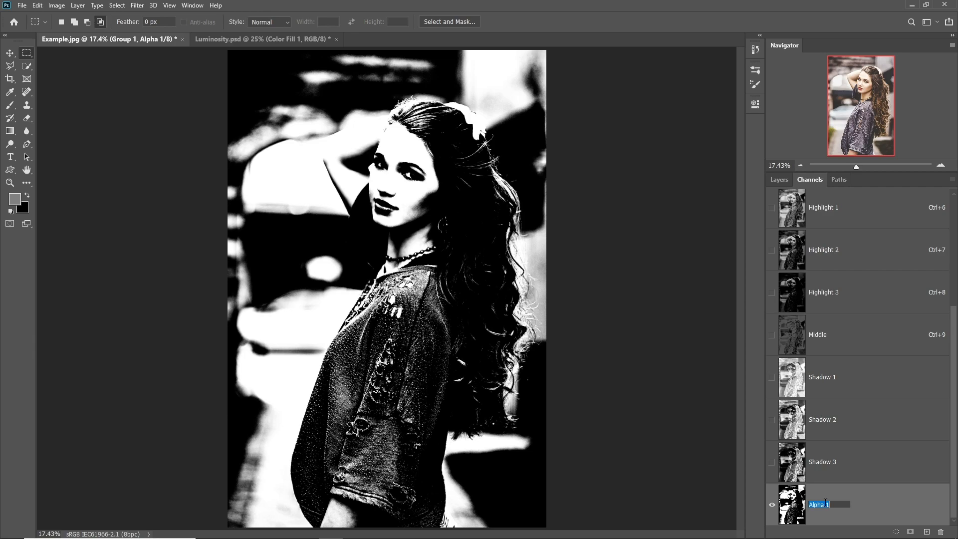
text(Highlight CR1)
key(Return)
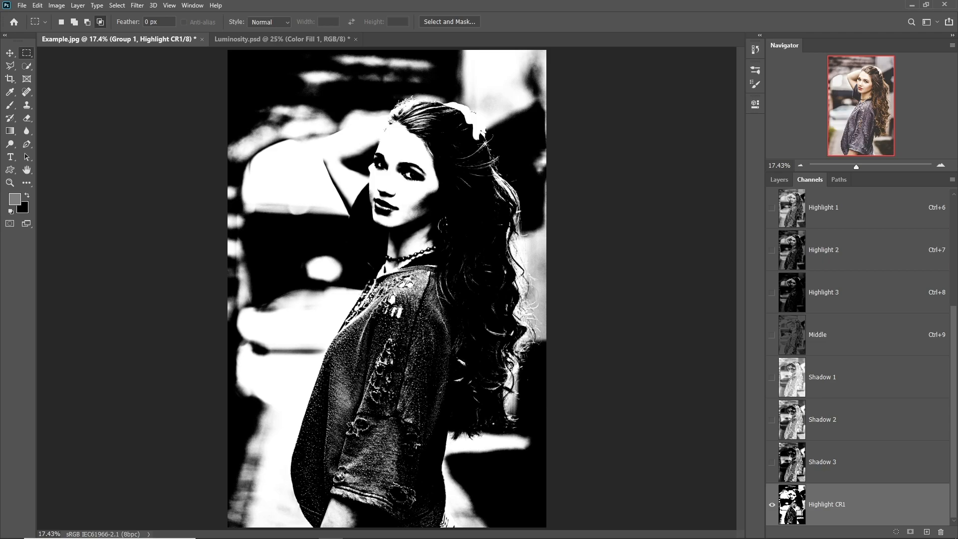
Load the Highlight CR1 channel as a selection, deselect it, and return to the RGB composite channel.
ctrl+click(797, 509)
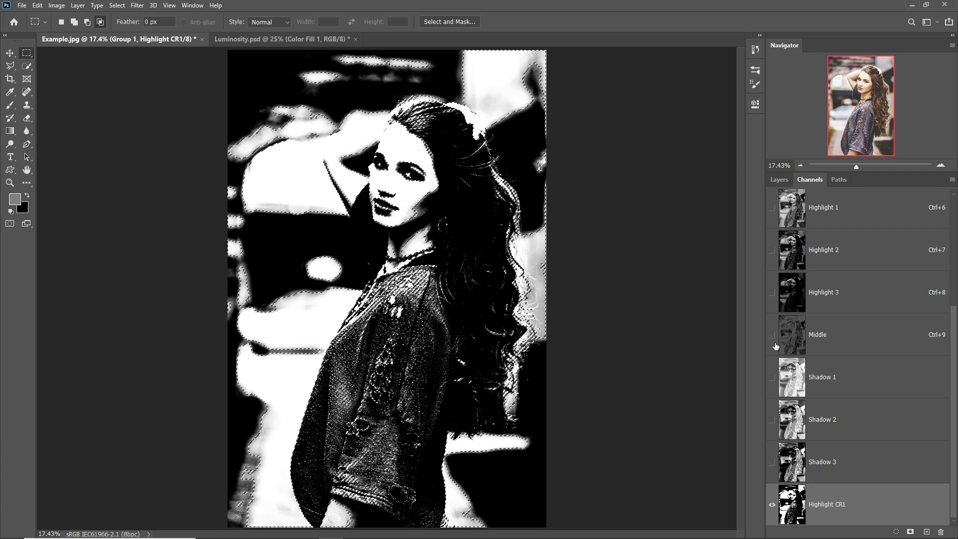
key(ctrl+d)
drag(953, 339, 947, 195)
click(851, 216)
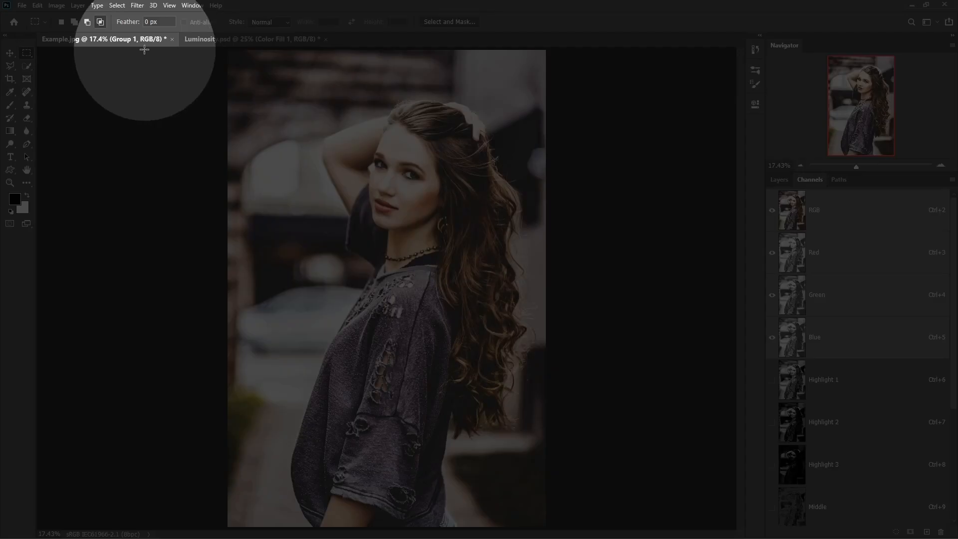
Start another Color Range selection and have it select the Midtones.
click(116, 5)
click(136, 102)
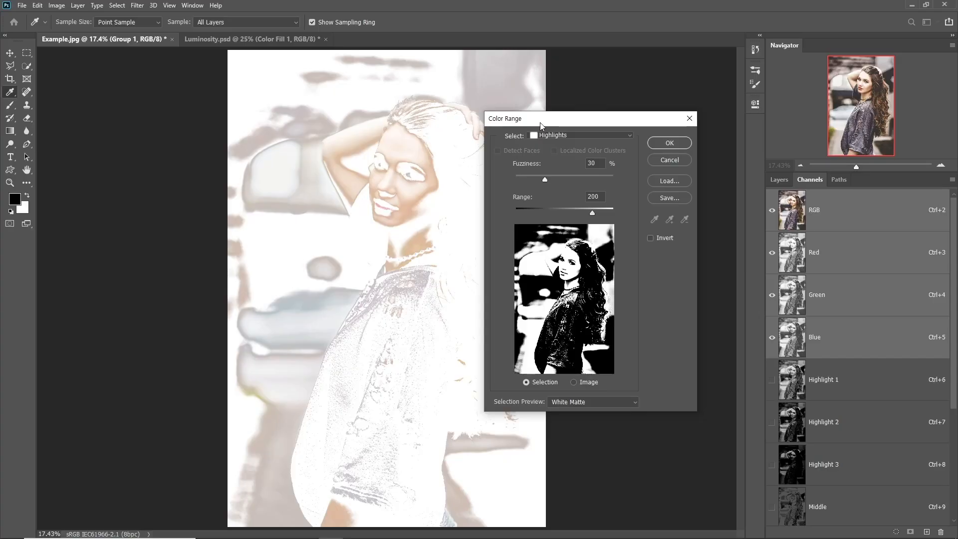
drag(542, 125, 538, 113)
click(552, 123)
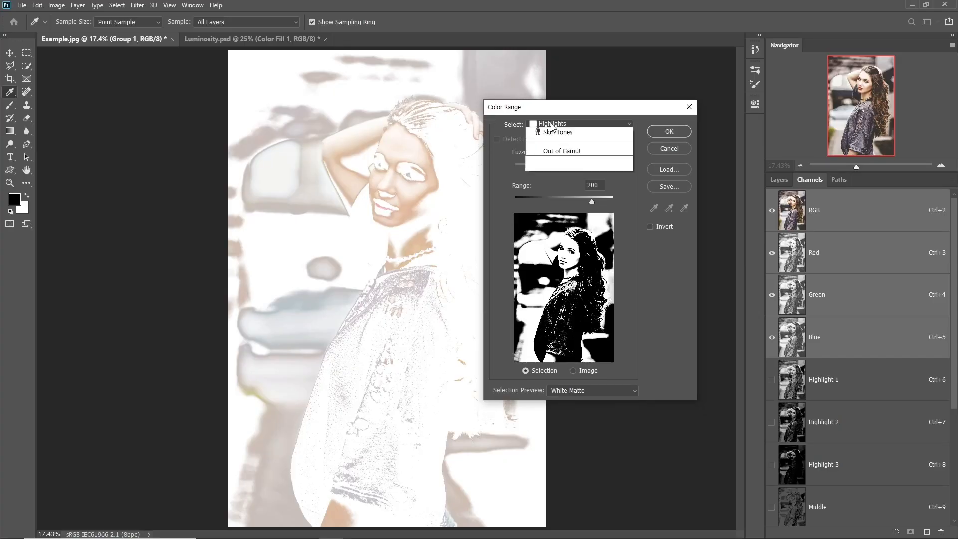
click(560, 228)
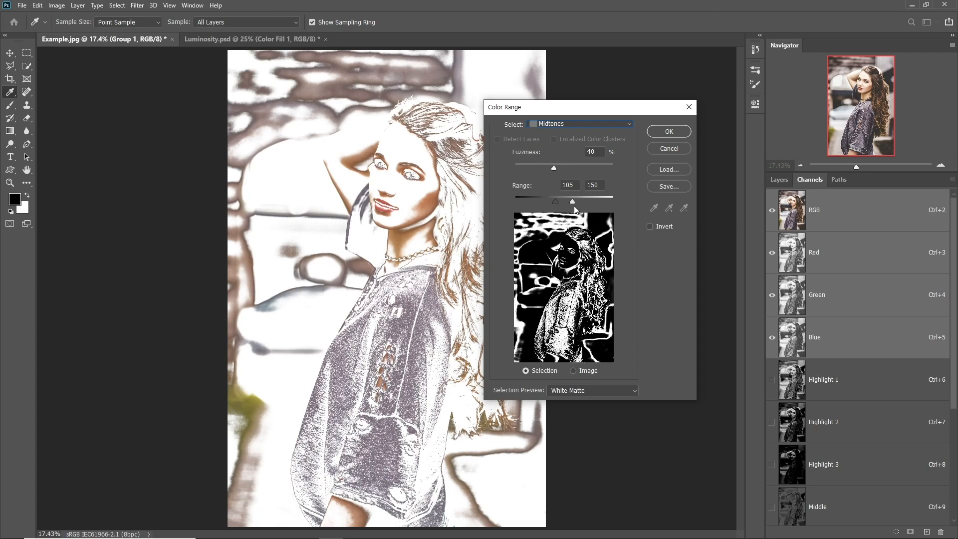
Set the midtone selection's Range to 89–167 and Fuzziness to 45%, and create the selection.
drag(556, 202, 579, 202)
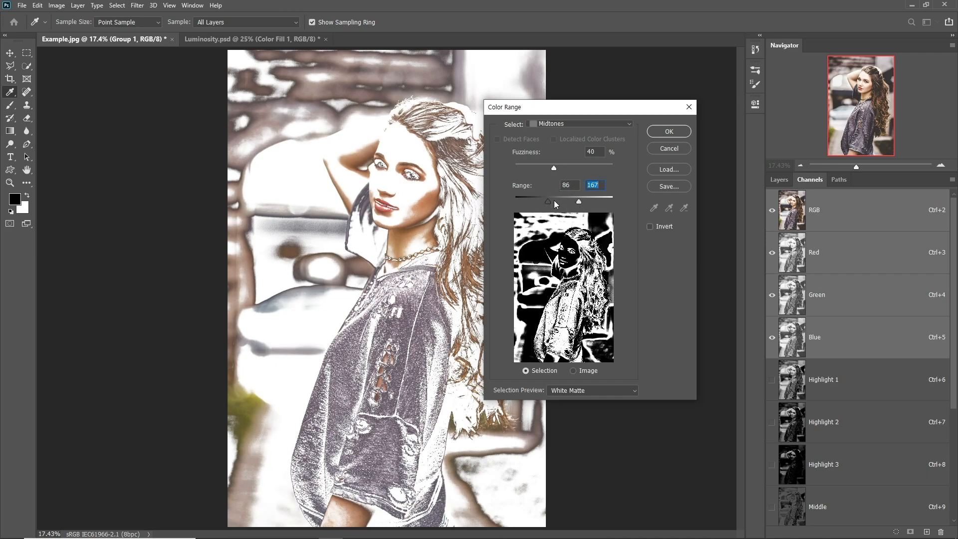
drag(579, 202, 553, 202)
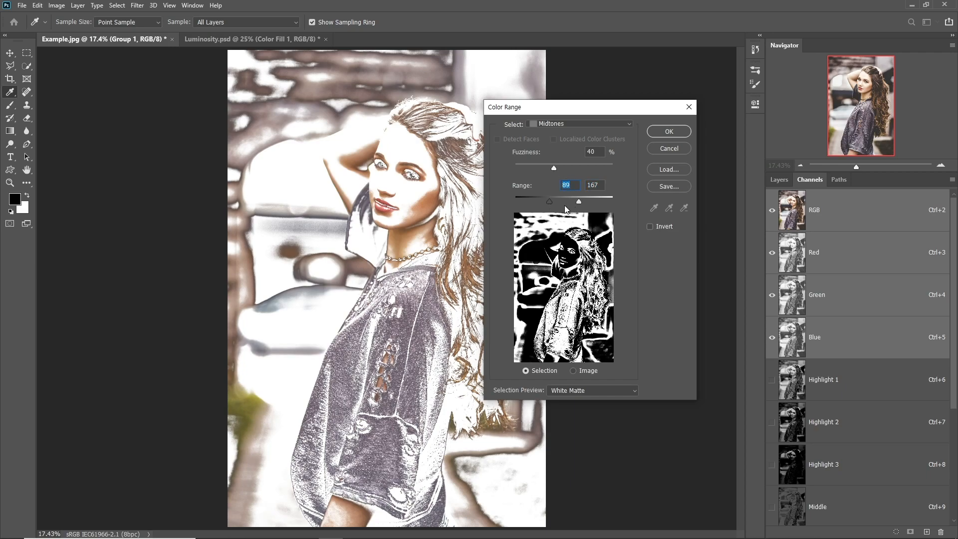
mouse_move(555, 169)
mouse_down()
mouse_move(538, 169)
mouse_move(558, 168)
mouse_up()
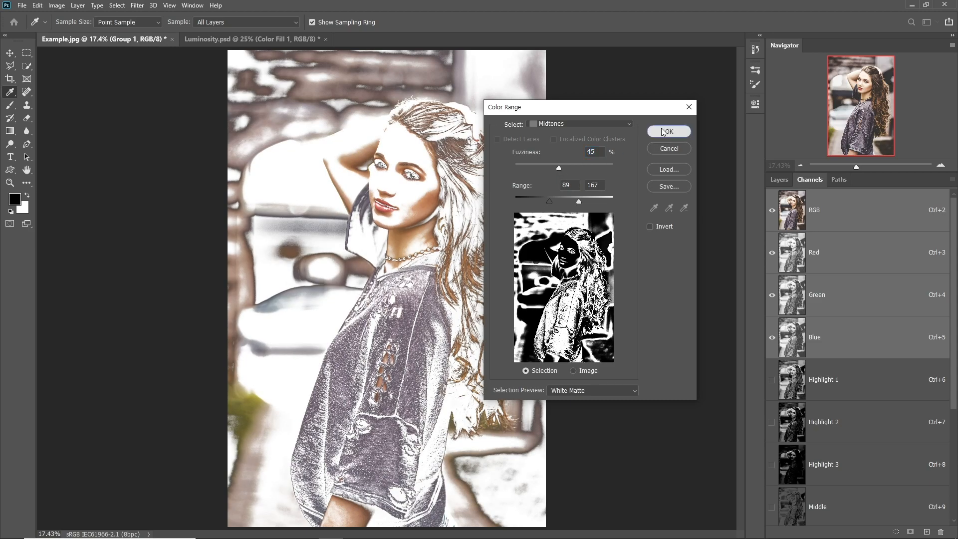
click(669, 131)
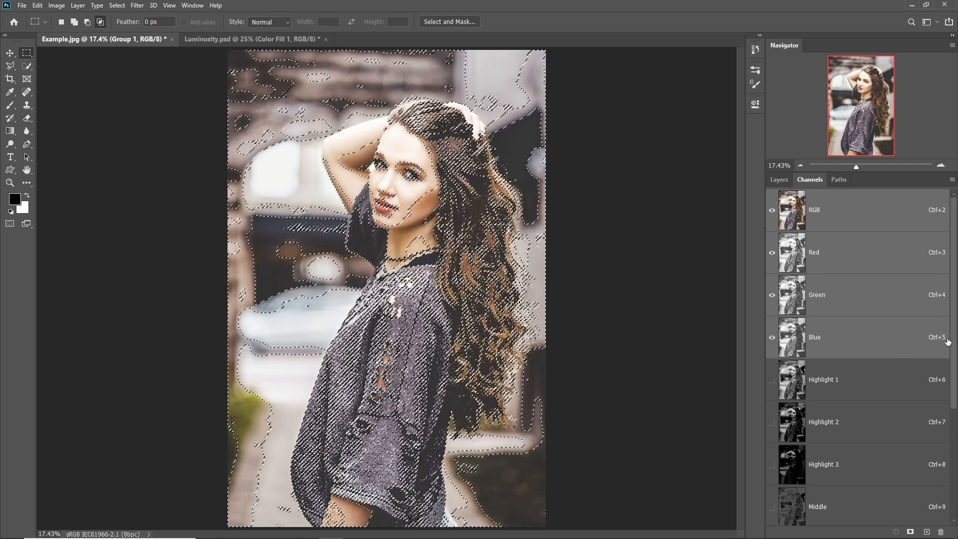
Save the midtone selection as a new alpha channel and rename it Middle CR1.
scroll(917, 352, down, 4)
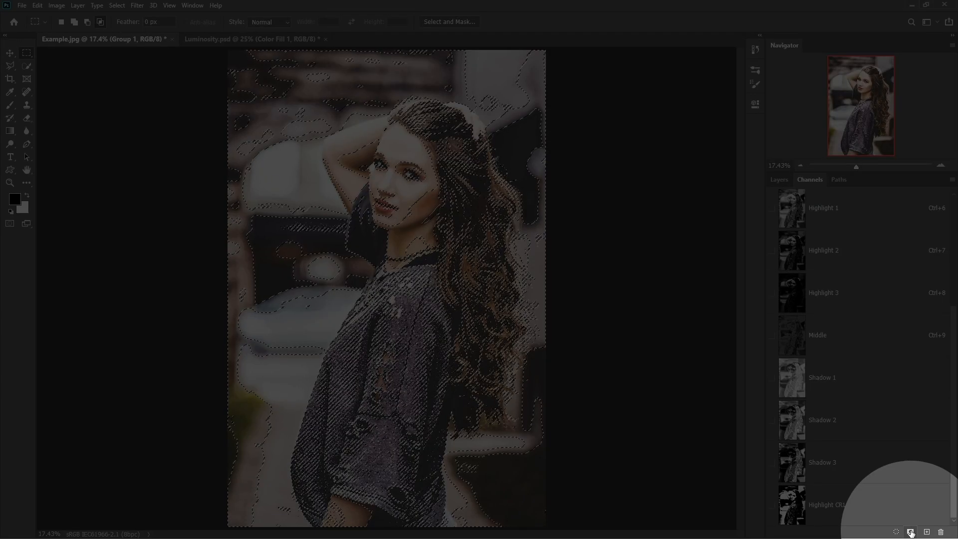
scroll(911, 529, up, 3)
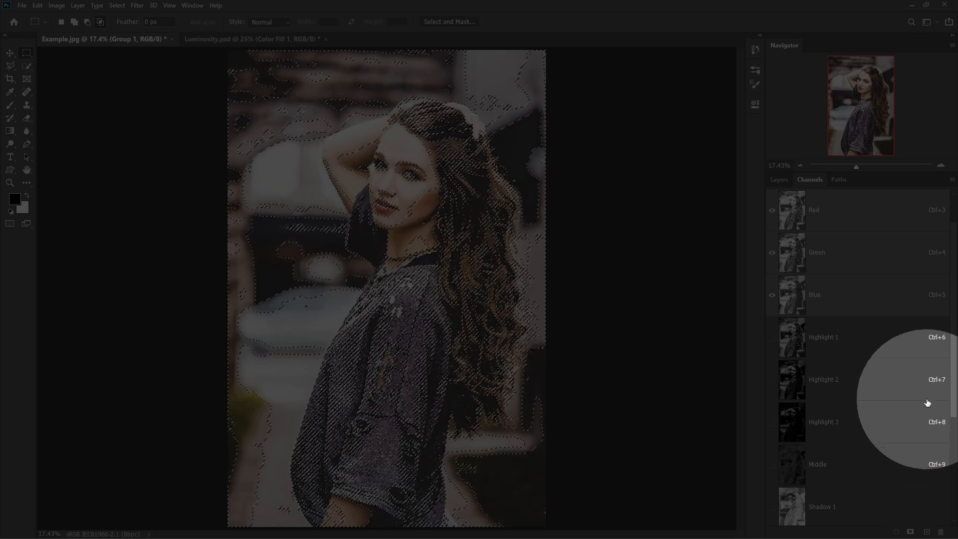
click(946, 419)
scroll(955, 416, down, 3)
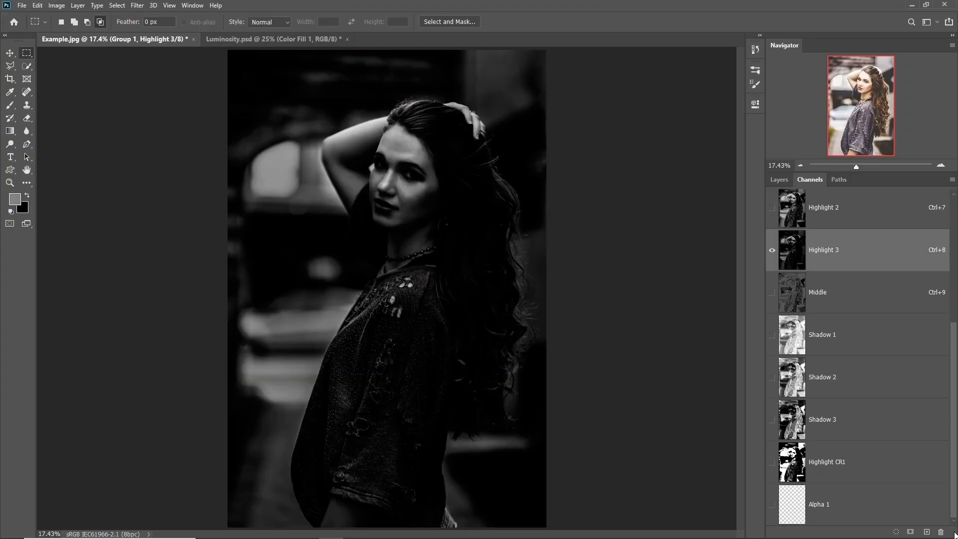
click(850, 505)
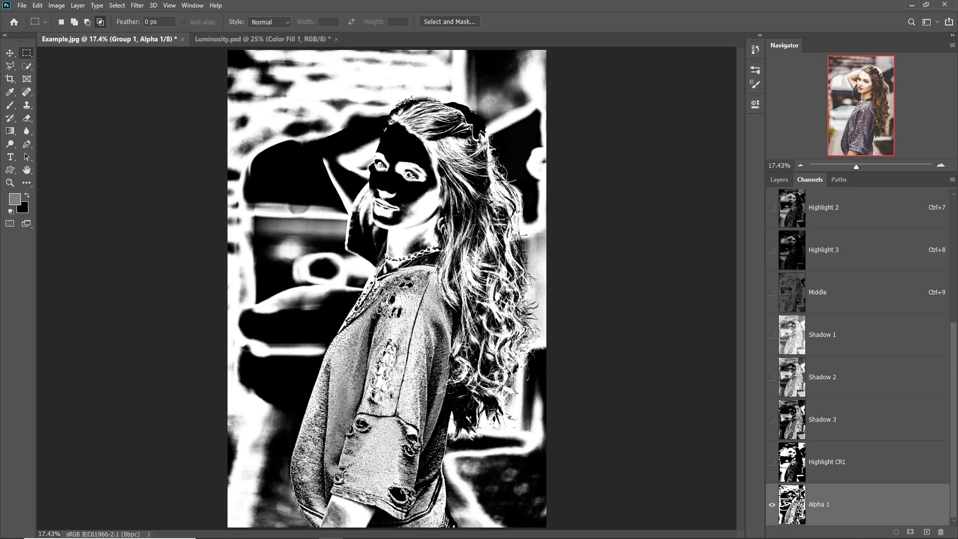
double_click(819, 505)
text(Middle CR1)
key(Return)
Return to the RGB composite channel and start a Color Range selection of the Shadows.
drag(954, 340, 954, 215)
key(ctrl+2)
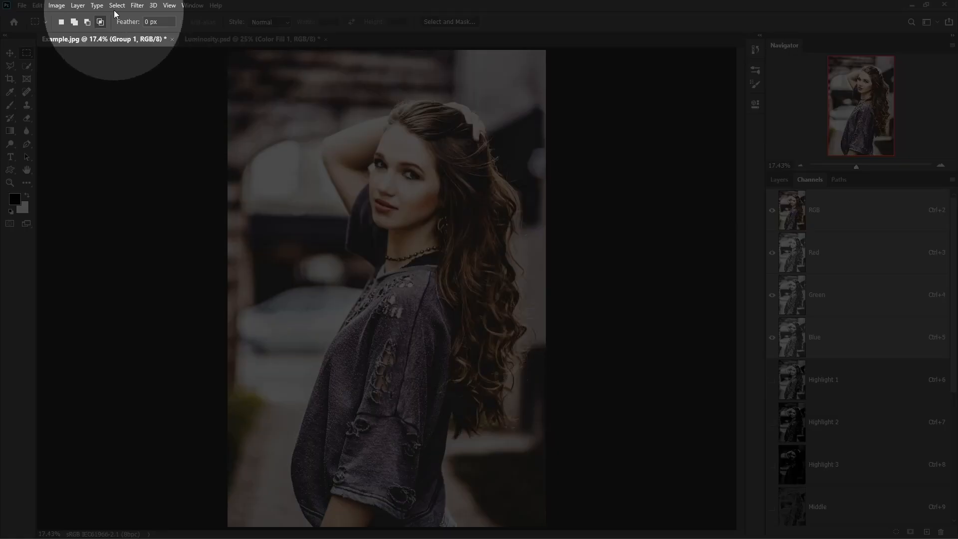
click(118, 5)
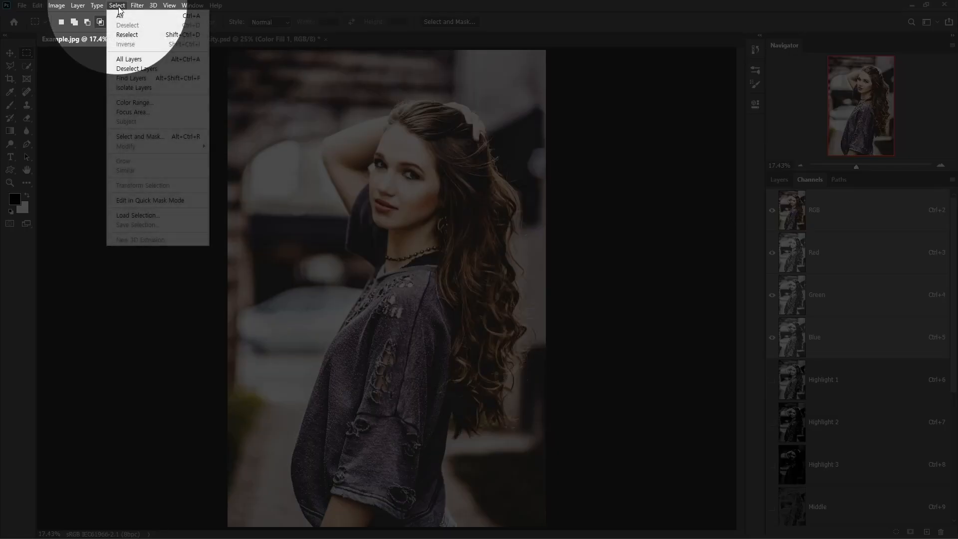
click(134, 102)
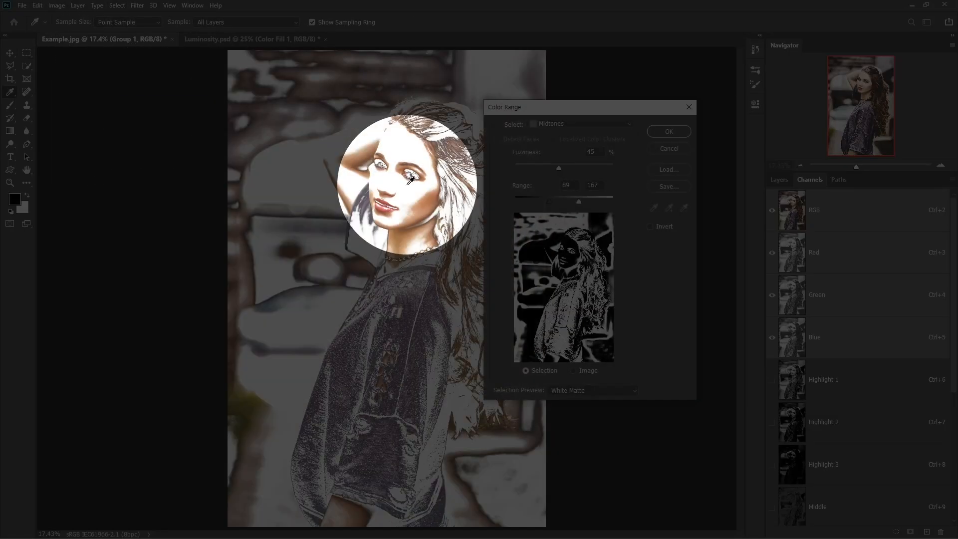
drag(549, 107, 541, 107)
click(549, 124)
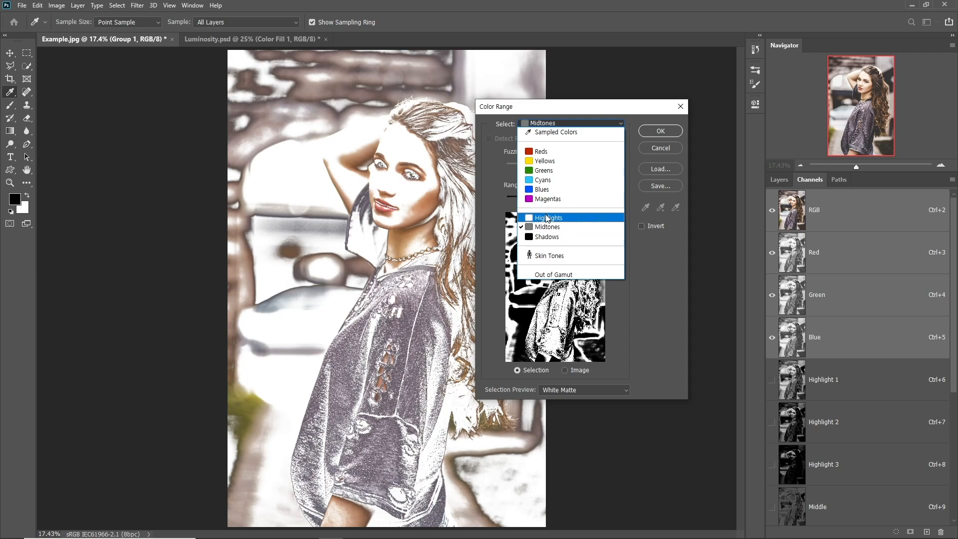
click(548, 237)
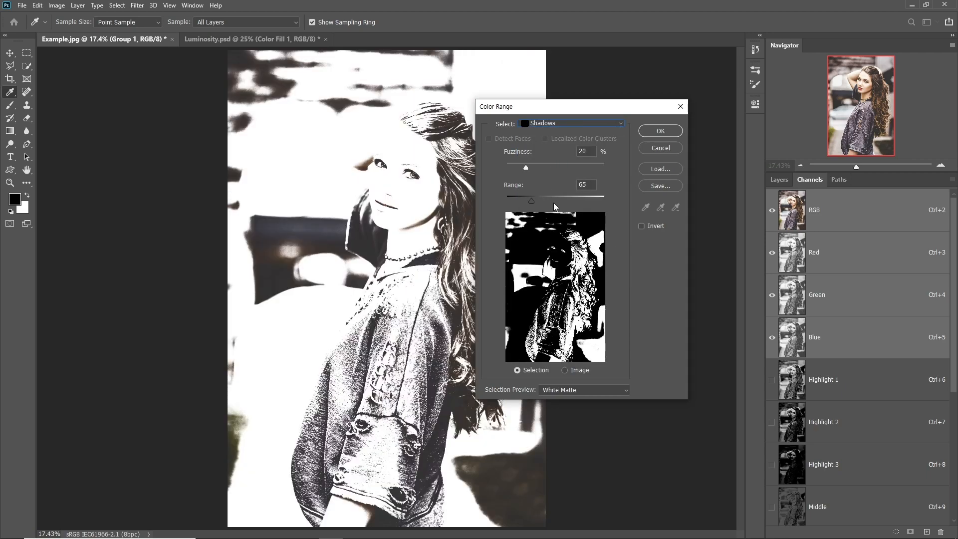
Set the shadow selection's Range to 64 and Fuzziness to about 31%, and create the selection.
drag(531, 201, 536, 202)
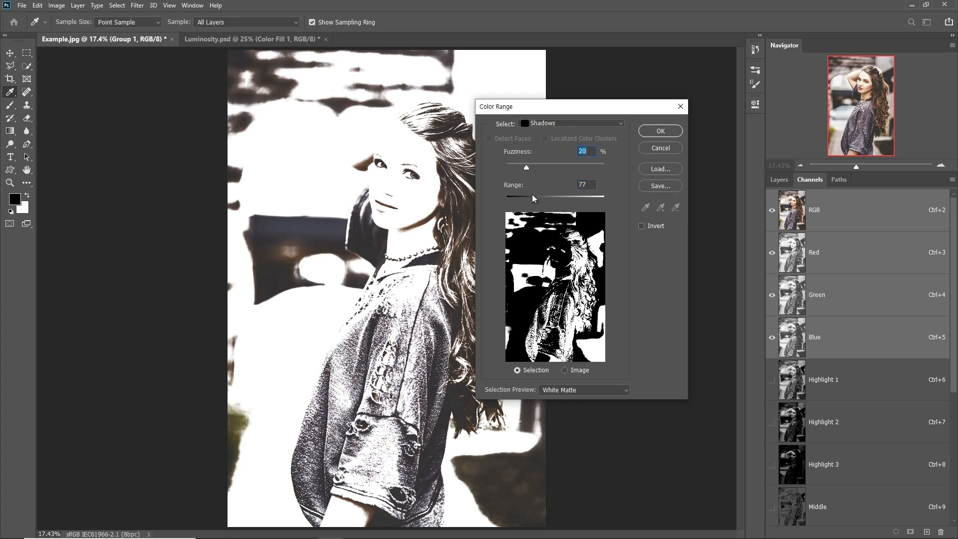
drag(535, 200, 530, 201)
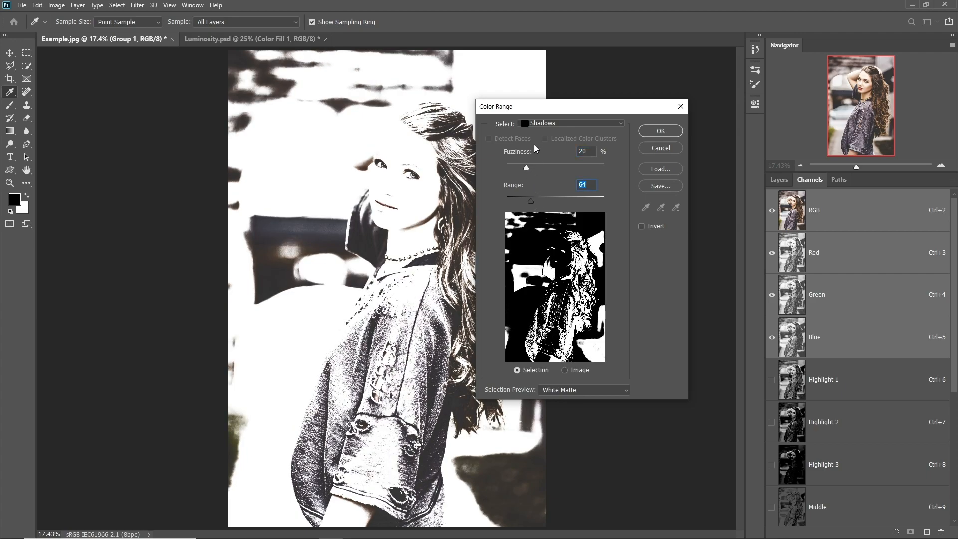
drag(527, 168, 536, 169)
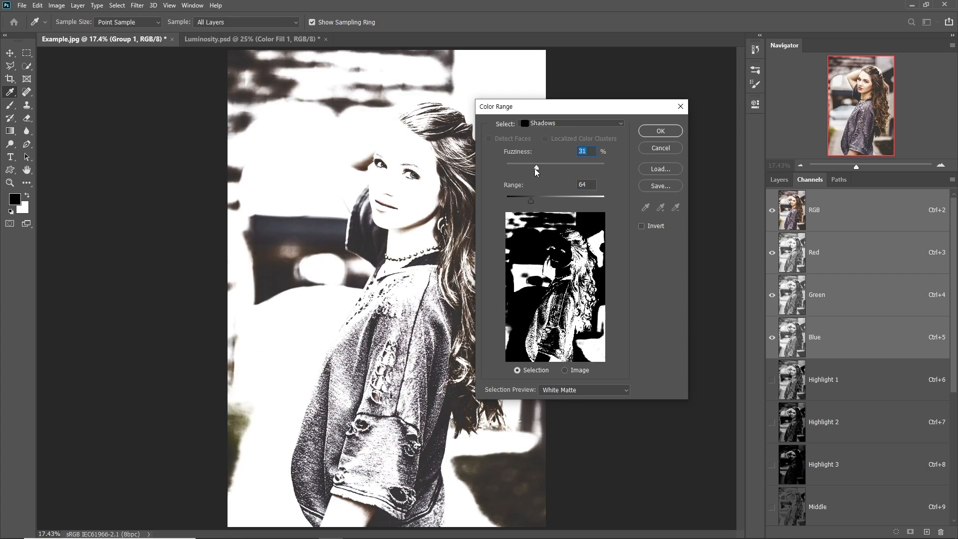
drag(538, 167, 538, 168)
click(643, 131)
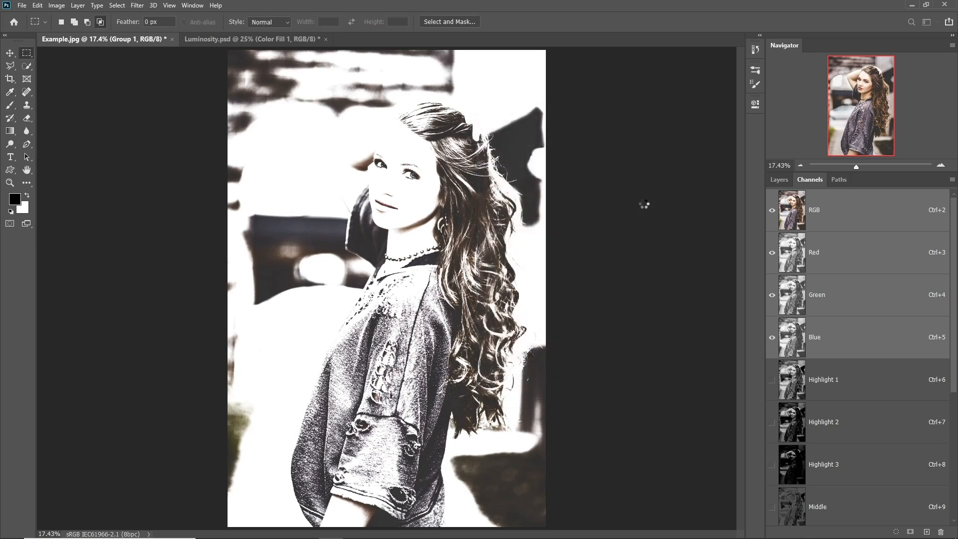
Save the shadow selection as a new alpha channel and rename it Shadow CR1.
scroll(956, 407, down, 5)
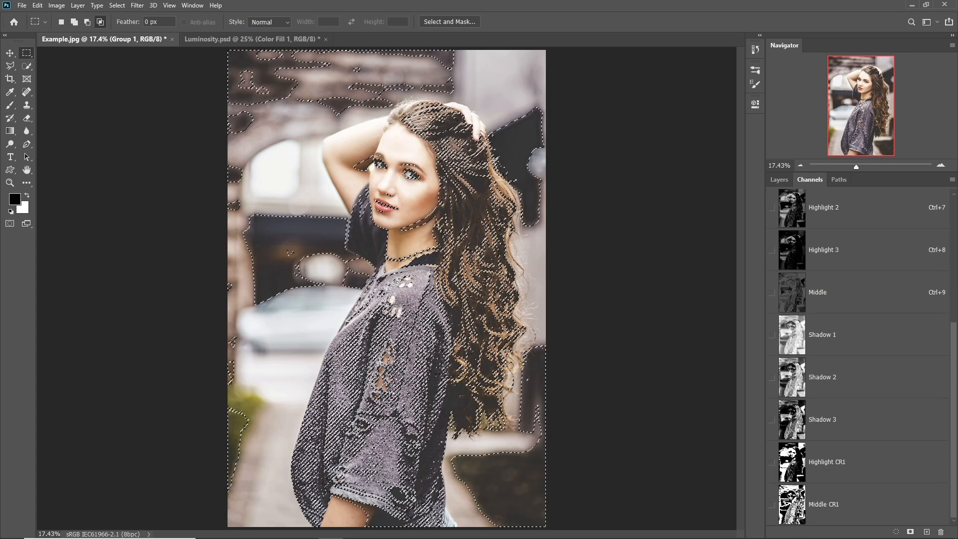
scroll(910, 466, up, 3)
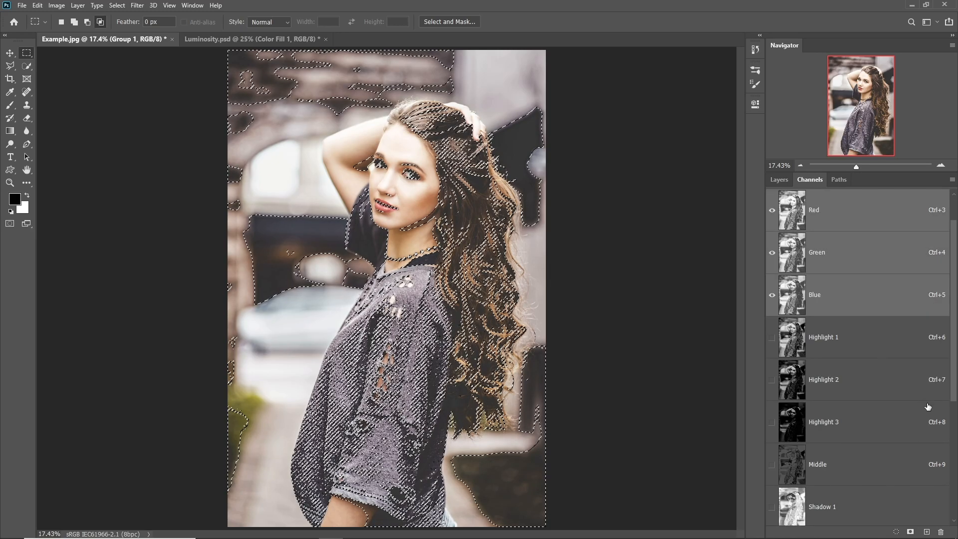
scroll(910, 466, down, 5)
click(817, 505)
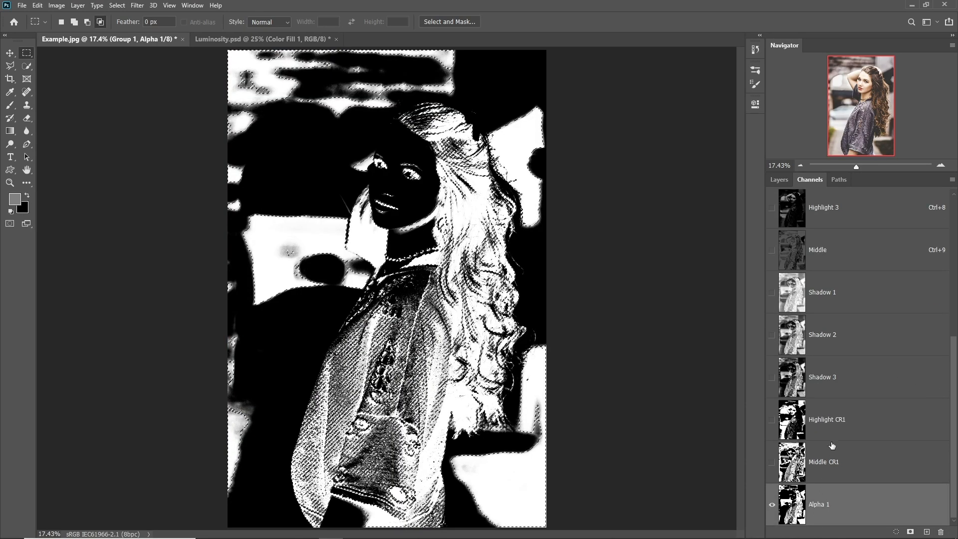
click(814, 389)
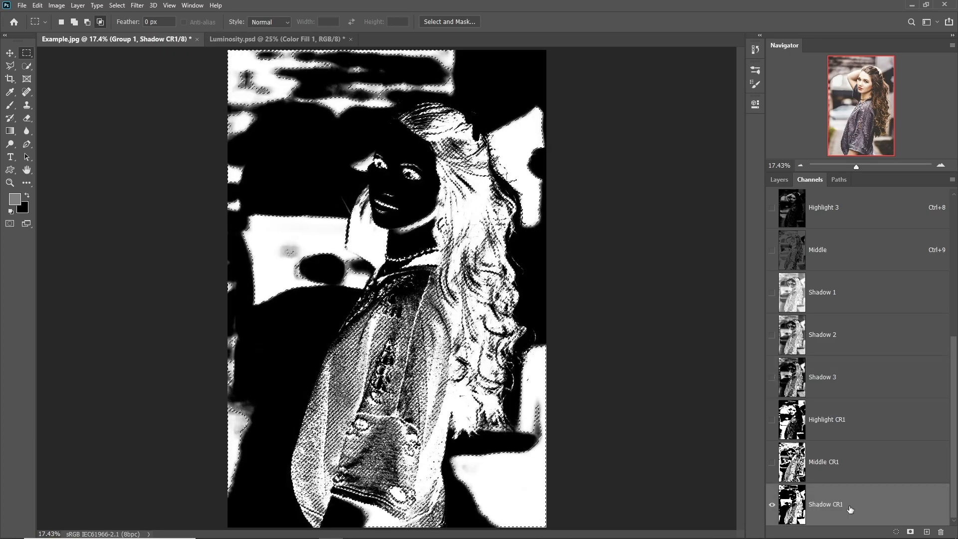
Review the Highlight CR1, Middle CR1 and Shadow CR1 channels one by one, and return to the RGB composite channel.
click(832, 425)
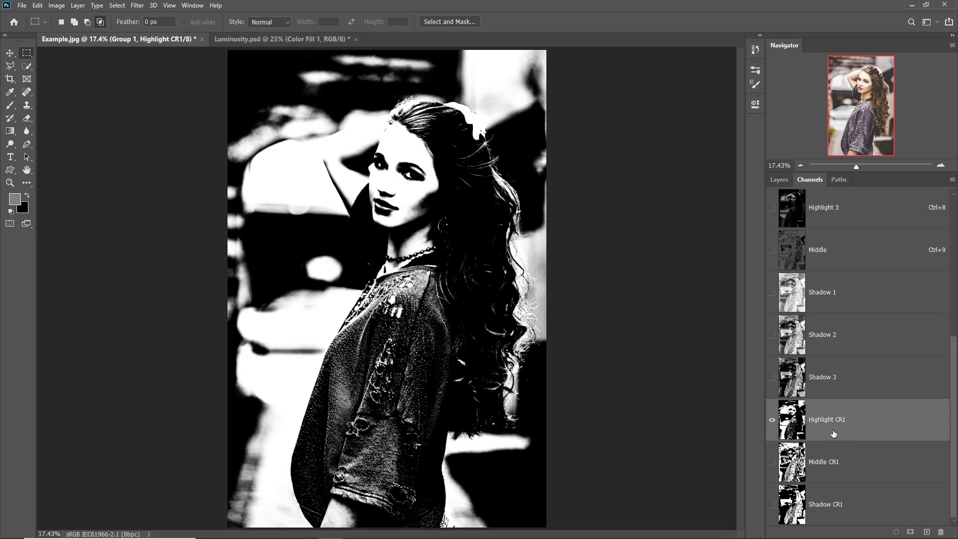
click(797, 468)
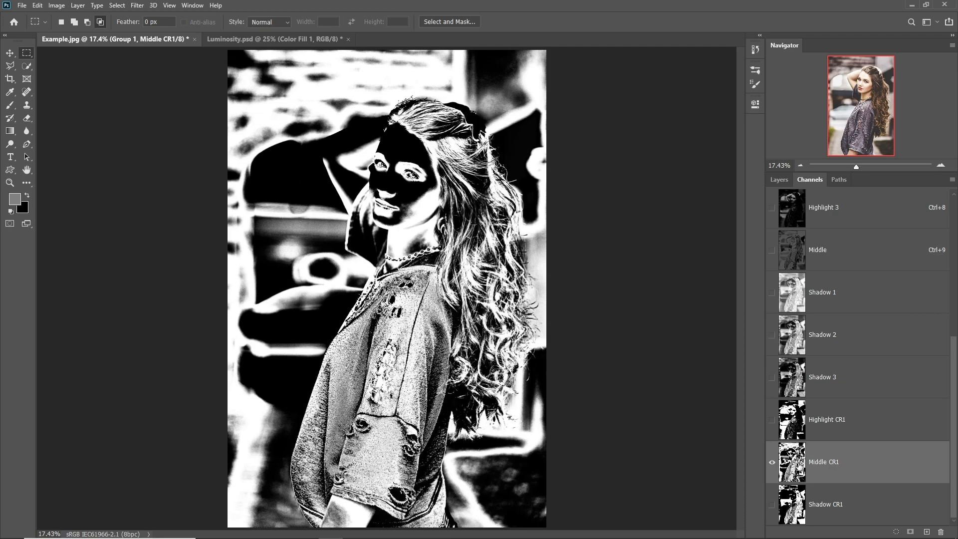
click(793, 509)
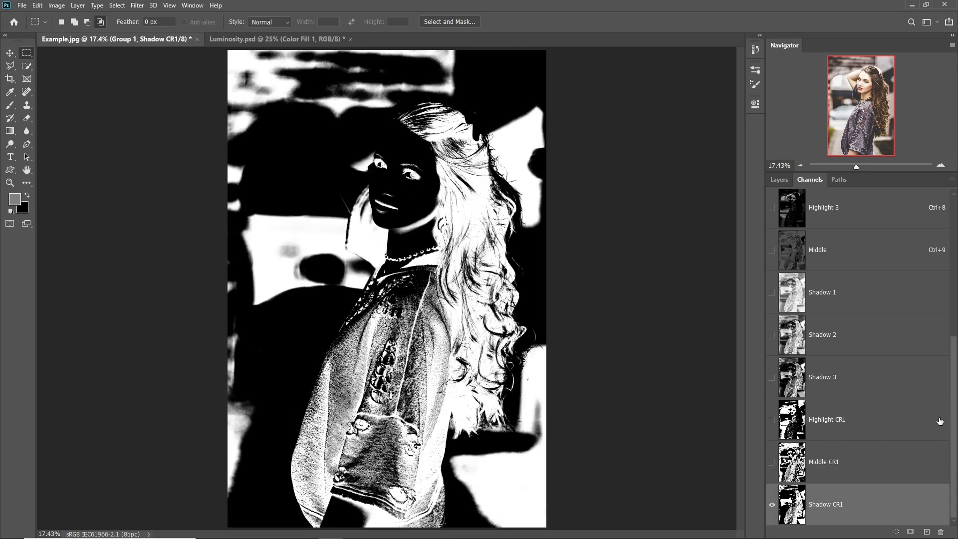
drag(953, 417, 941, 260)
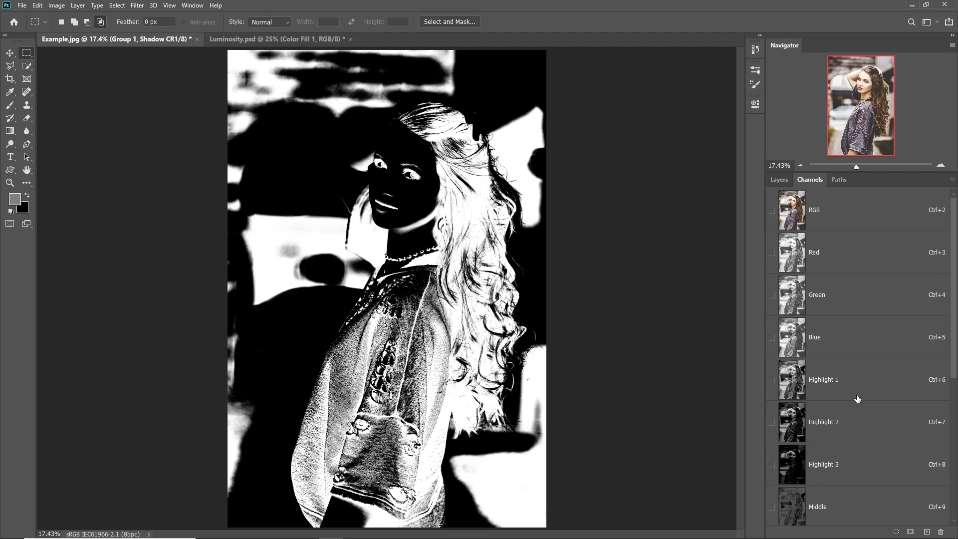
click(848, 219)
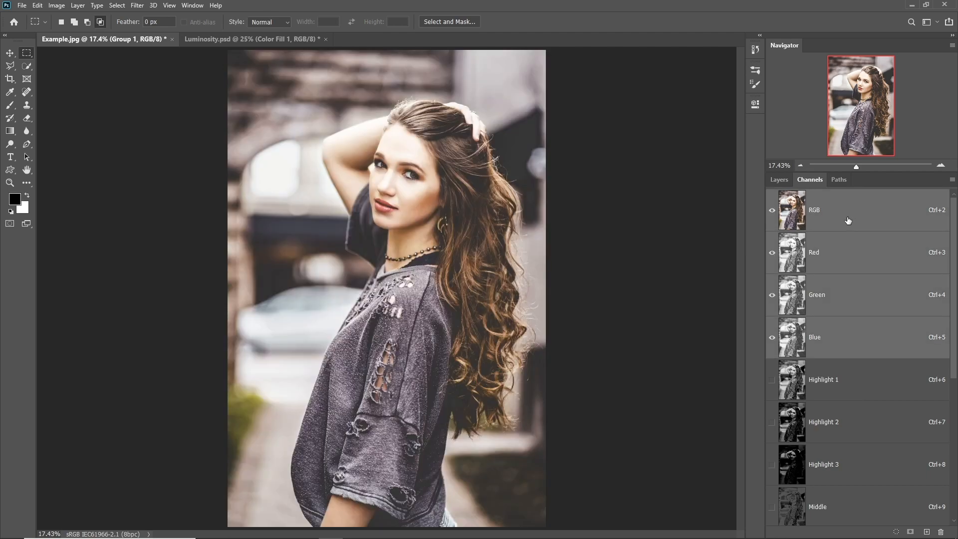